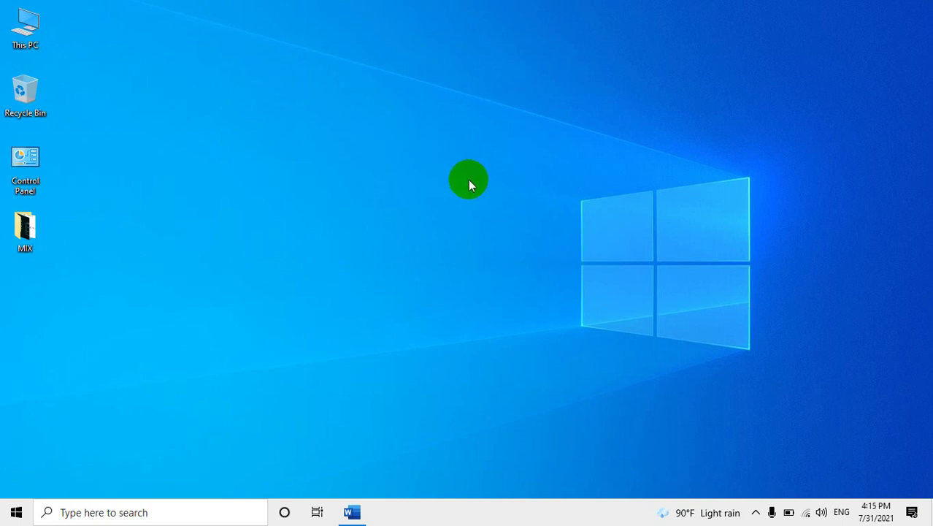
View the desktop context menu and the Start menu, then open the Win+X system tools menu.
{"action": "right_click", "coordinate": [388, 113]}
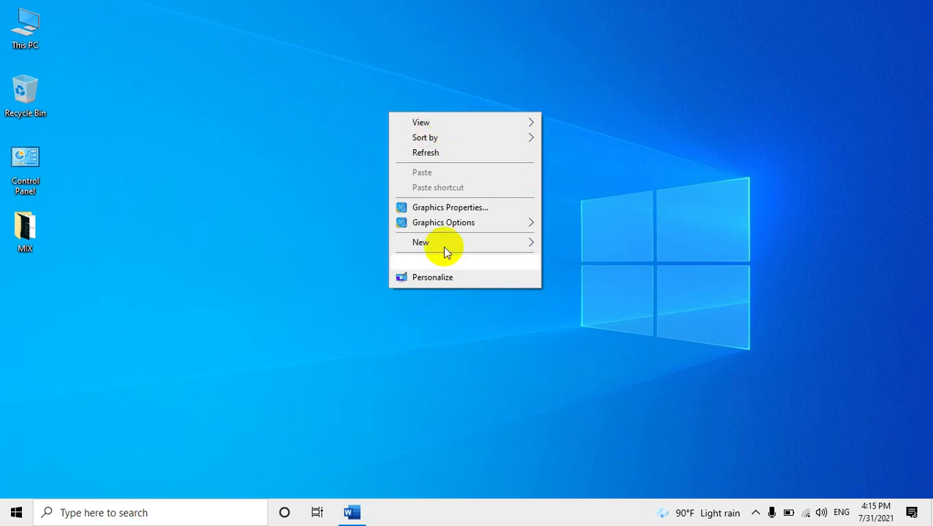
{"action": "left_click", "coordinate": [274, 363]}
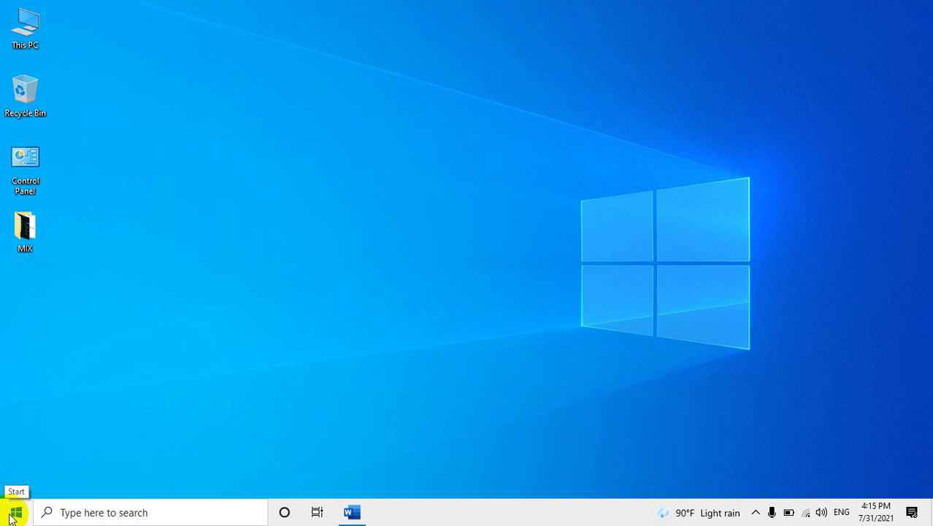
{"action": "left_click", "coordinate": [10, 514]}
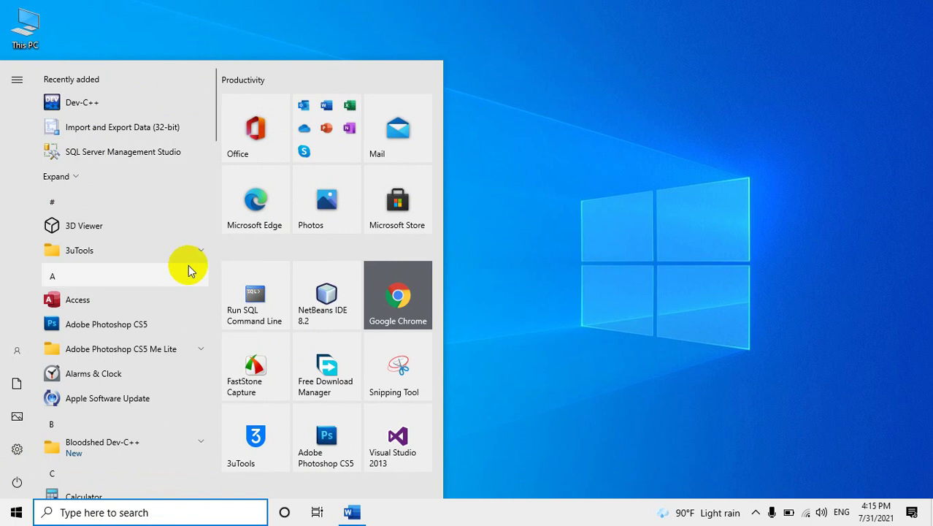
{"action": "left_click", "coordinate": [642, 65]}
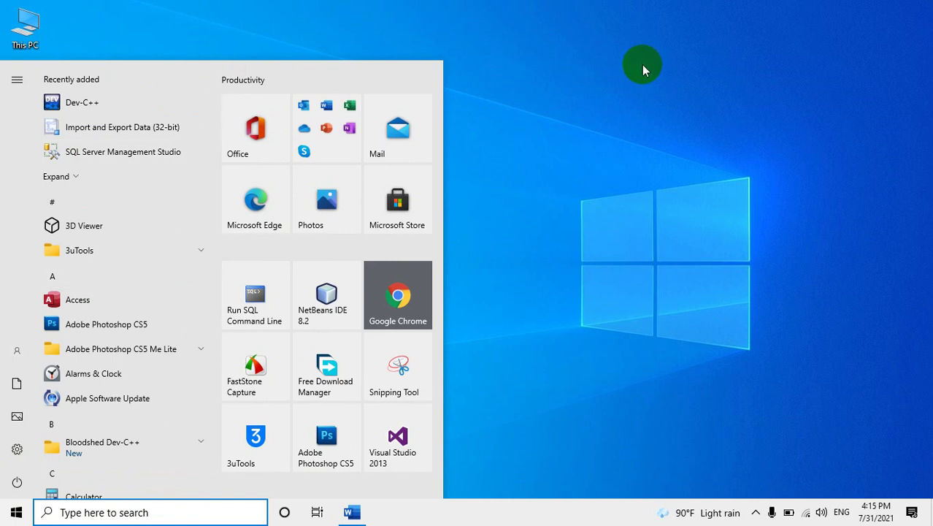
{"action": "right_click", "coordinate": [6, 513]}
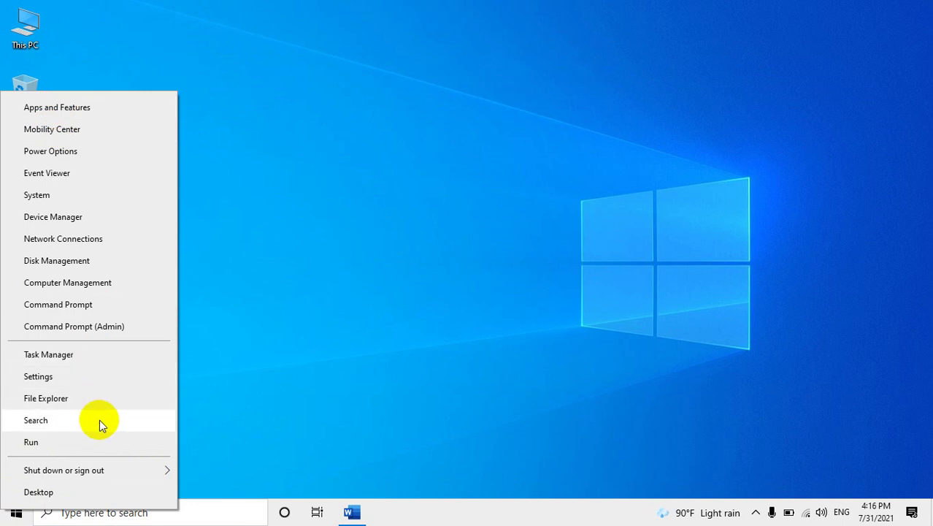
Restore the QAM document and select the QAM heading and the words Quick, Access and Menu.
{"action": "left_click", "coordinate": [352, 510]}
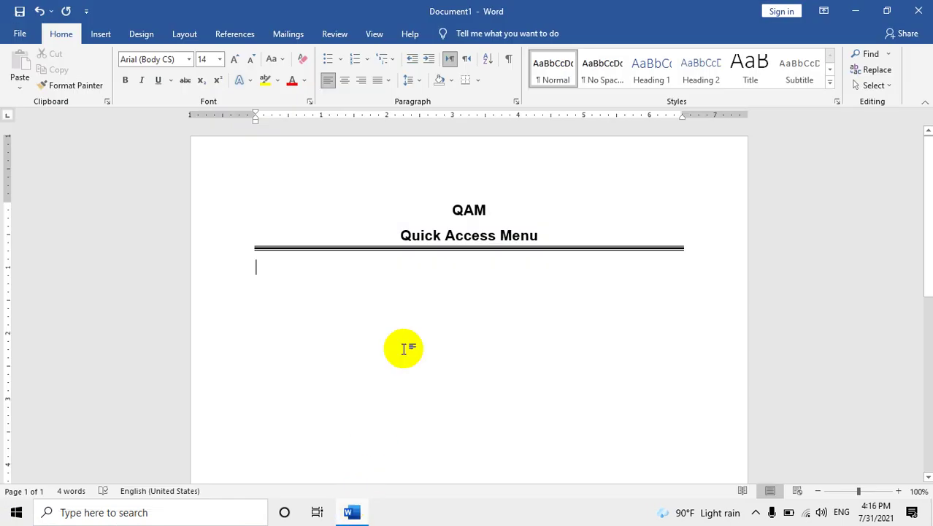
{"action": "left_click_drag", "start_coordinate": [452, 209], "coordinate": [528, 209]}
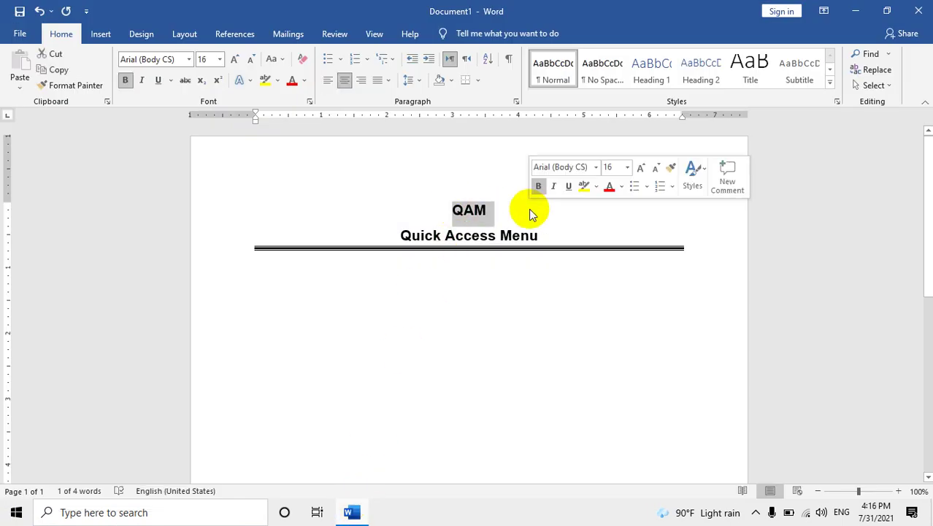
{"action": "scroll", "coordinate": [529, 208], "scroll_direction": "up", "scroll_amount": 5, "text": "ctrl"}
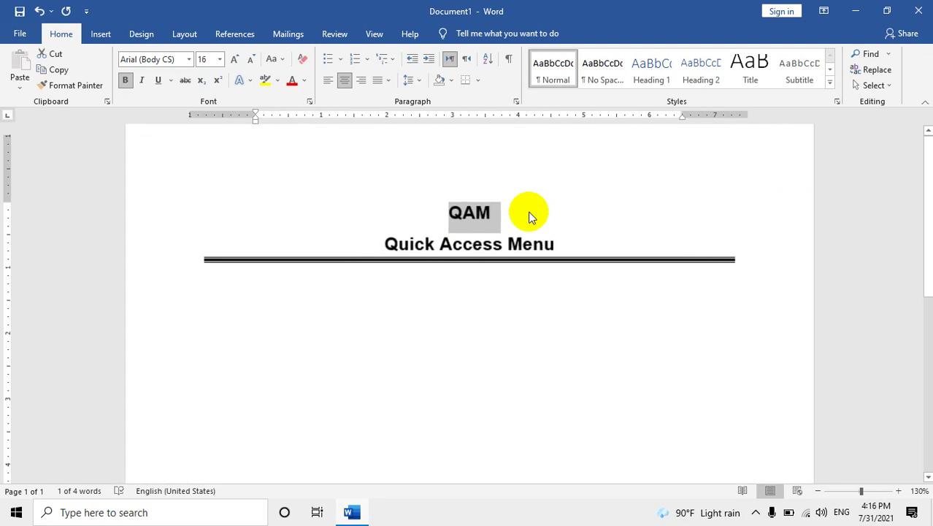
{"action": "double_click", "coordinate": [388, 252]}
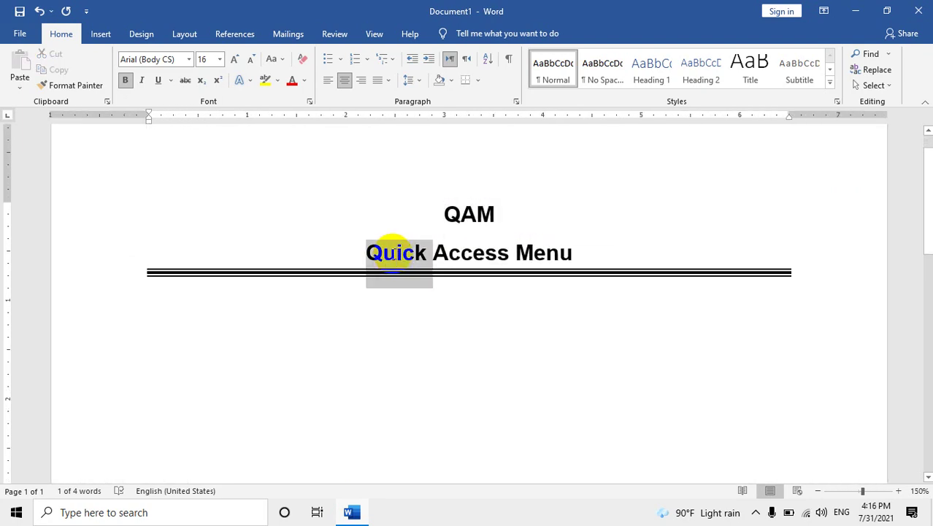
{"action": "double_click", "coordinate": [471, 253]}
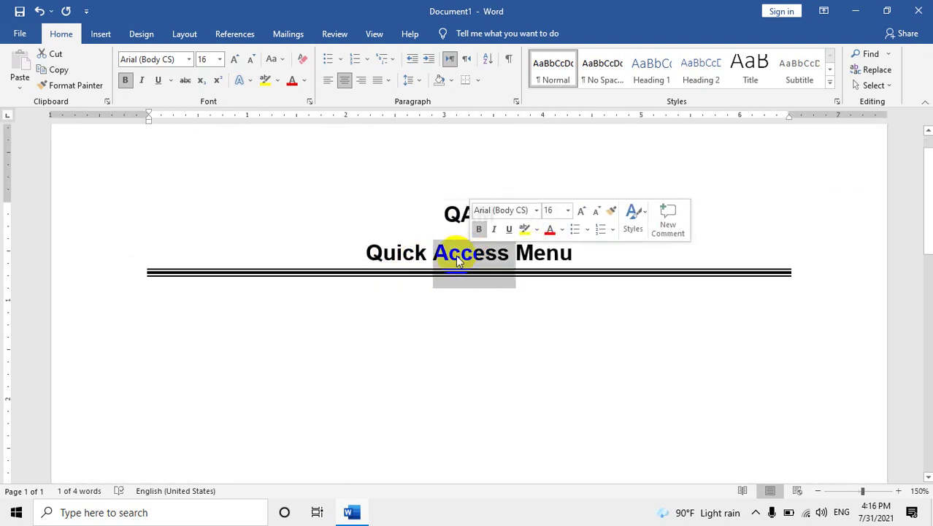
{"action": "left_click", "coordinate": [546, 253]}
{"action": "double_click", "coordinate": [546, 253]}
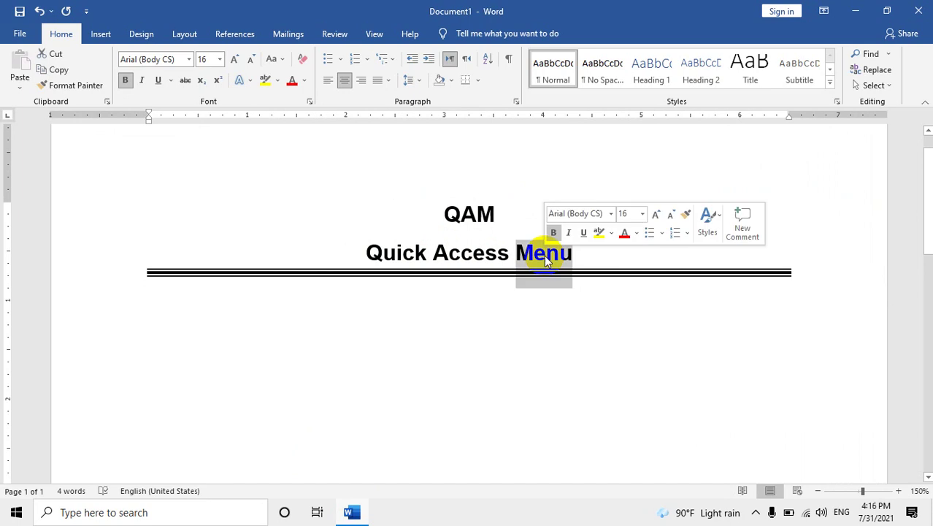
{"action": "left_click", "coordinate": [442, 302]}
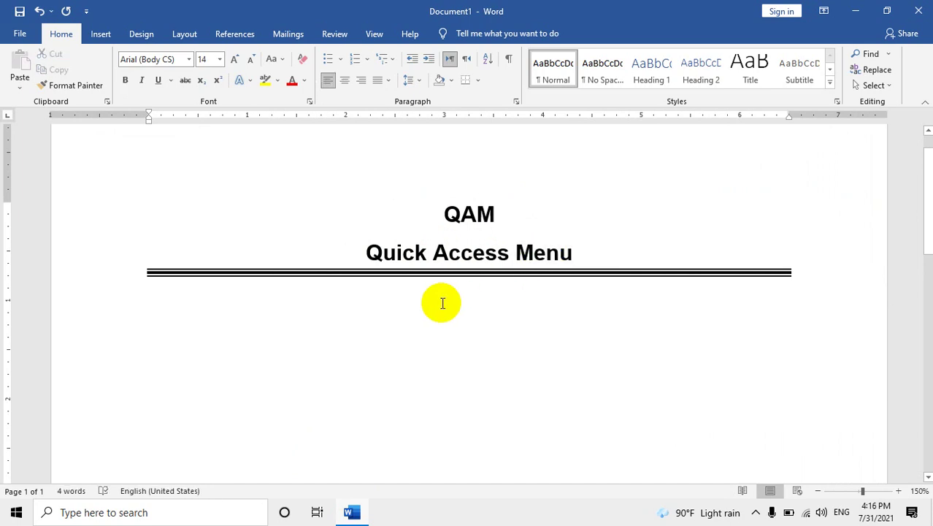
Select the 'Quick Access Menu' heading, then view and close the Win+X menu.
{"action": "left_click_drag", "start_coordinate": [362, 252], "coordinate": [589, 250]}
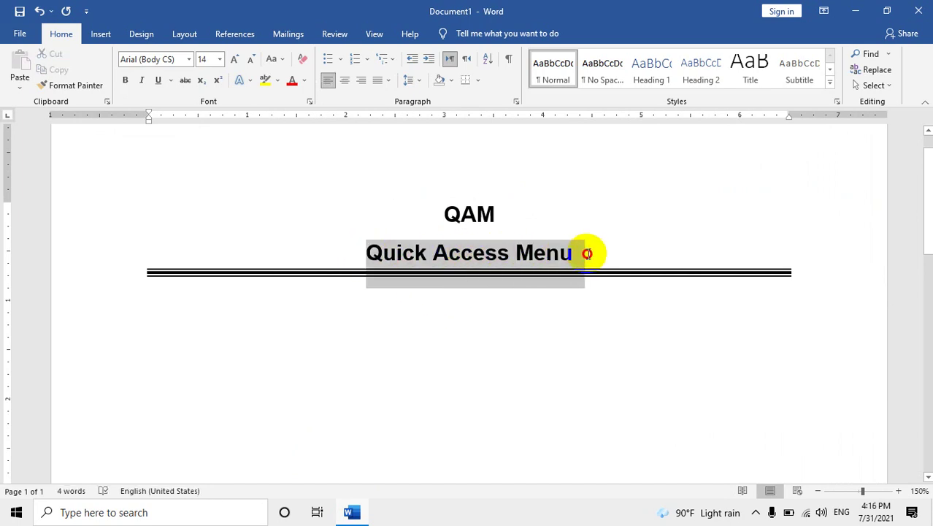
{"action": "left_click", "coordinate": [409, 310]}
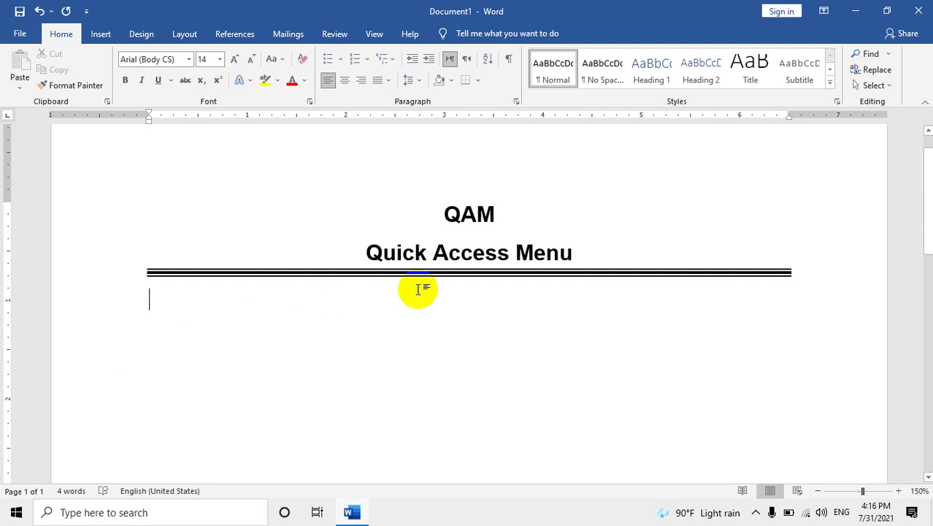
{"action": "left_click_drag", "start_coordinate": [401, 254], "coordinate": [420, 255]}
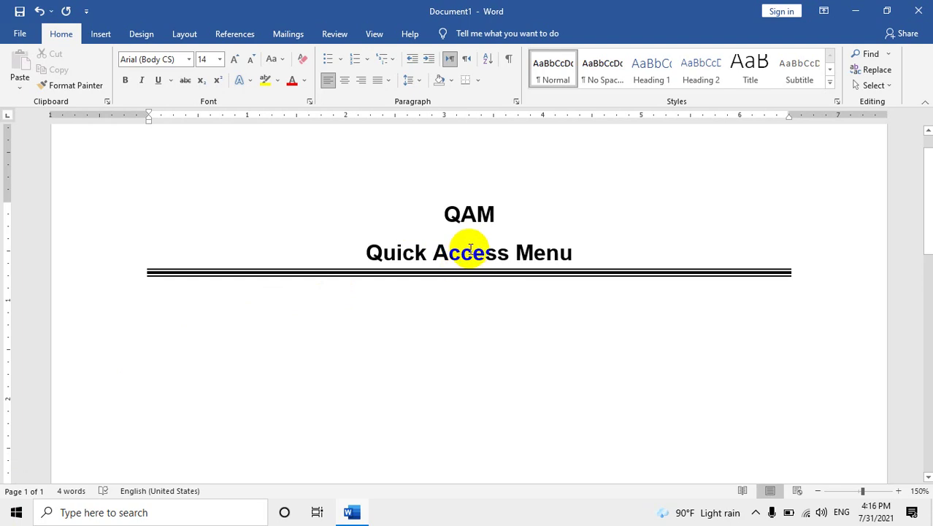
{"action": "right_click", "coordinate": [3, 520]}
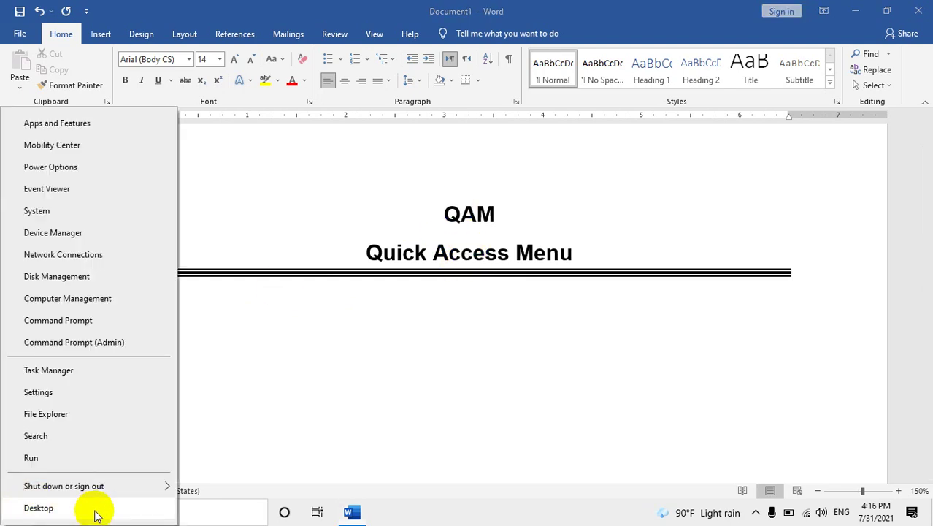
{"action": "left_click", "coordinate": [296, 337]}
Type list item '1. Desktop' and add a 'Windows Key + X' title line under the headings.
{"action": "type", "text": "1. D"}
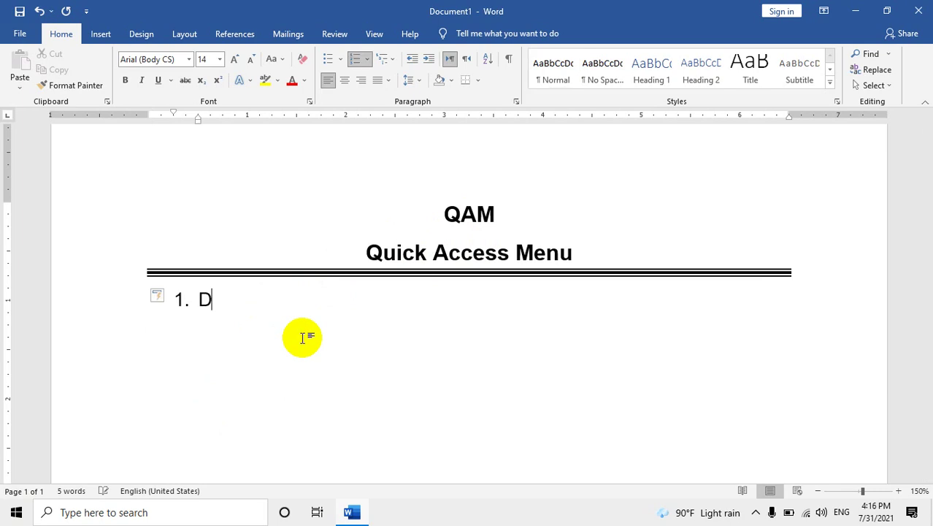
{"action": "type", "text": "esktop"}
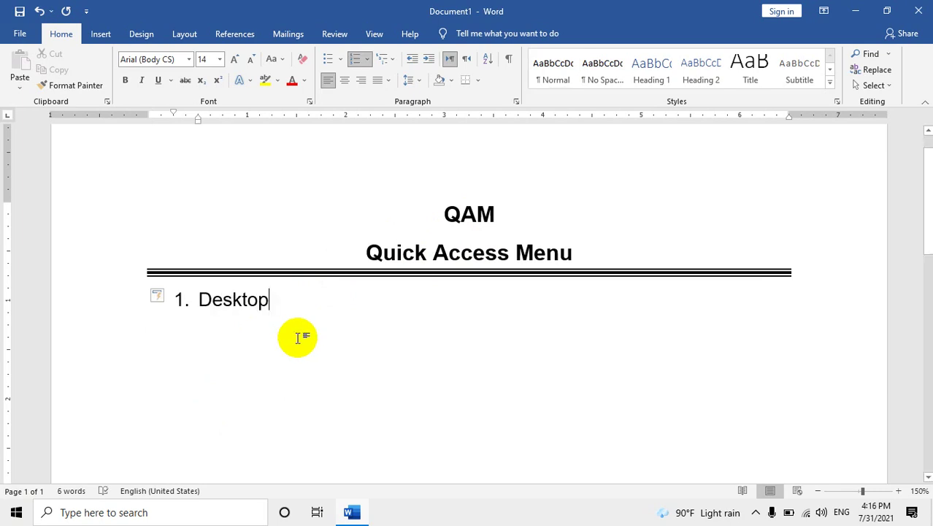
{"action": "left_click", "coordinate": [598, 252]}
{"action": "key", "text": "Return"}
{"action": "key", "text": "Down"}
{"action": "type", "text": "W"}
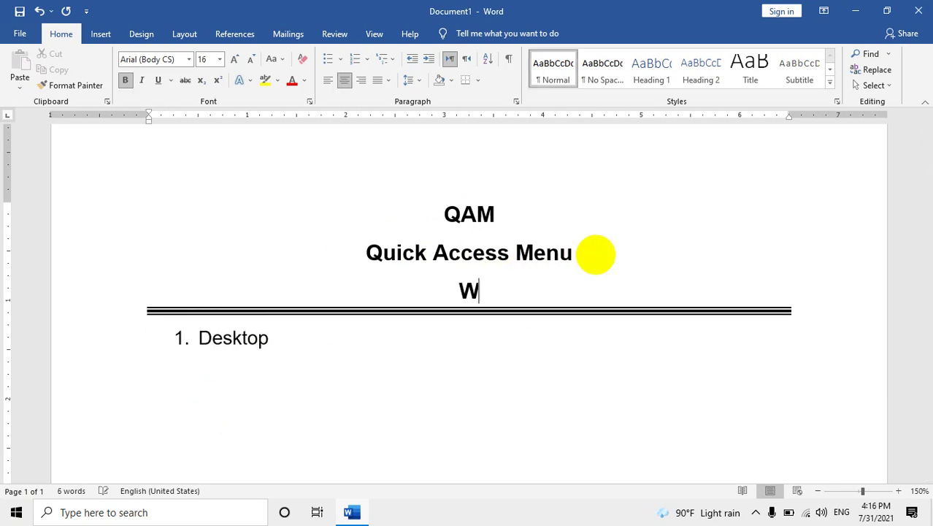
{"action": "type", "text": "indows Key +"}
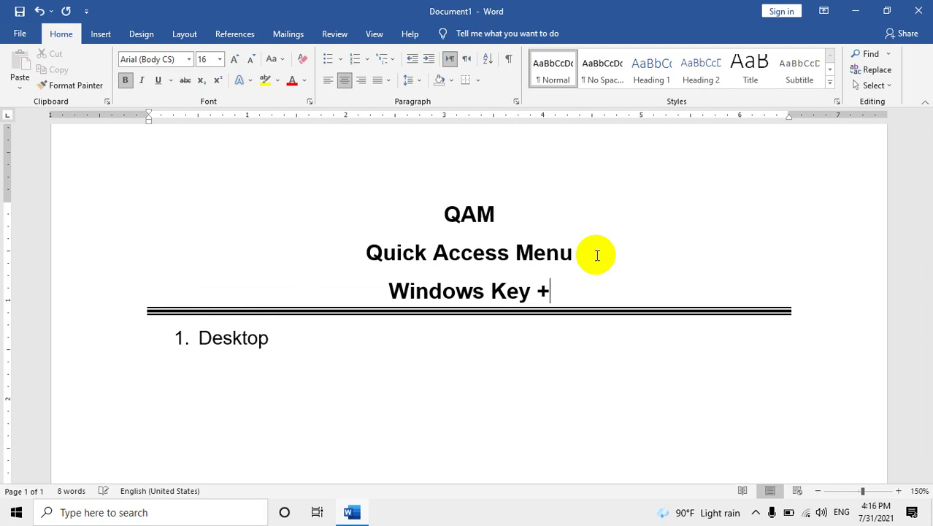
{"action": "type", "text": " X"}
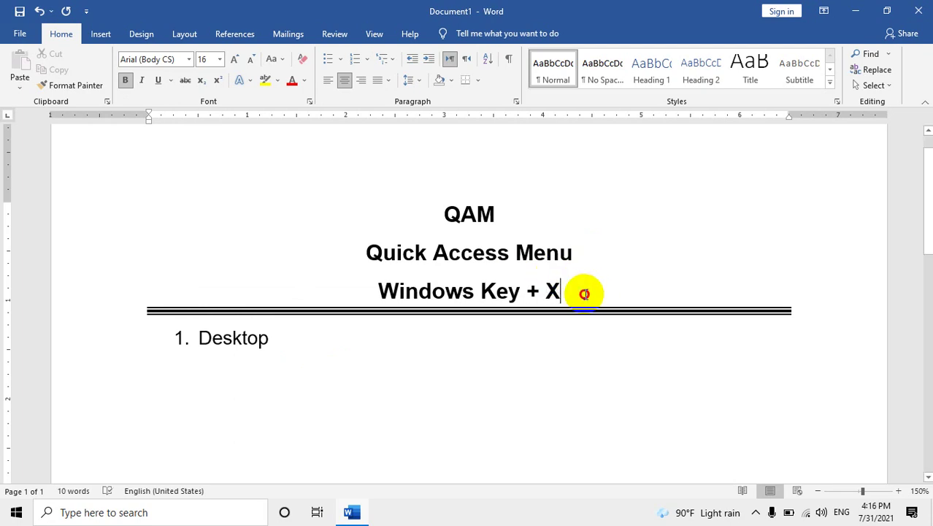
Reduce the font size of the three centred title lines by two steps.
{"action": "left_click_drag", "start_coordinate": [588, 293], "coordinate": [398, 213]}
{"action": "key", "text": "ctrl+bracketleft"}
{"action": "key", "text": "ctrl+bracketleft"}
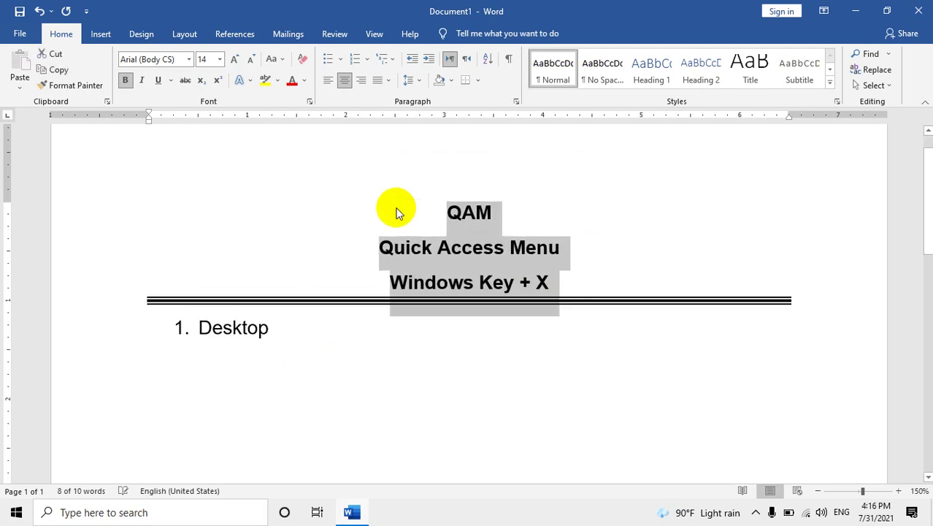
{"action": "key", "text": "ctrl+bracketleft"}
{"action": "left_click", "coordinate": [328, 349]}
{"action": "scroll", "coordinate": [329, 348], "scroll_direction": "down", "scroll_amount": 1, "text": "ctrl"}
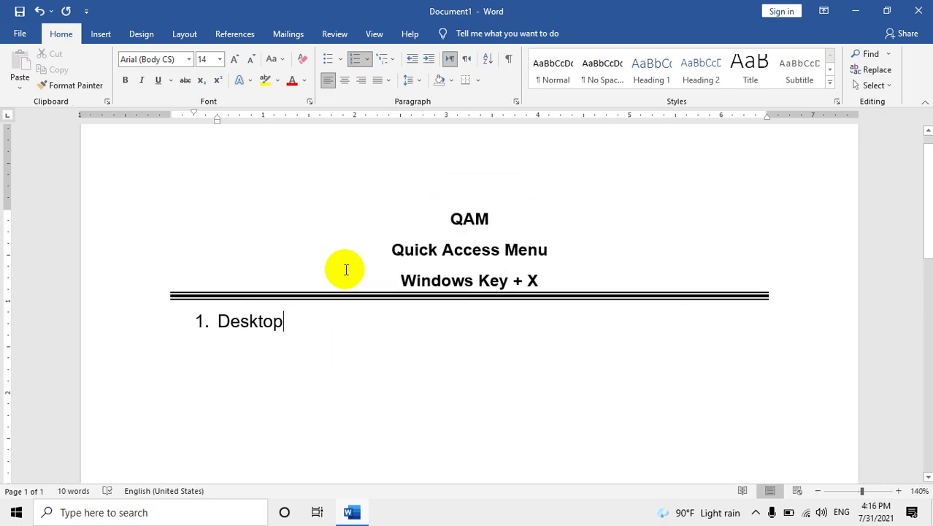
Check the Win+X menu, then add 'Windows key + D' after a tab on the Desktop line.
{"action": "key", "text": "super+x"}
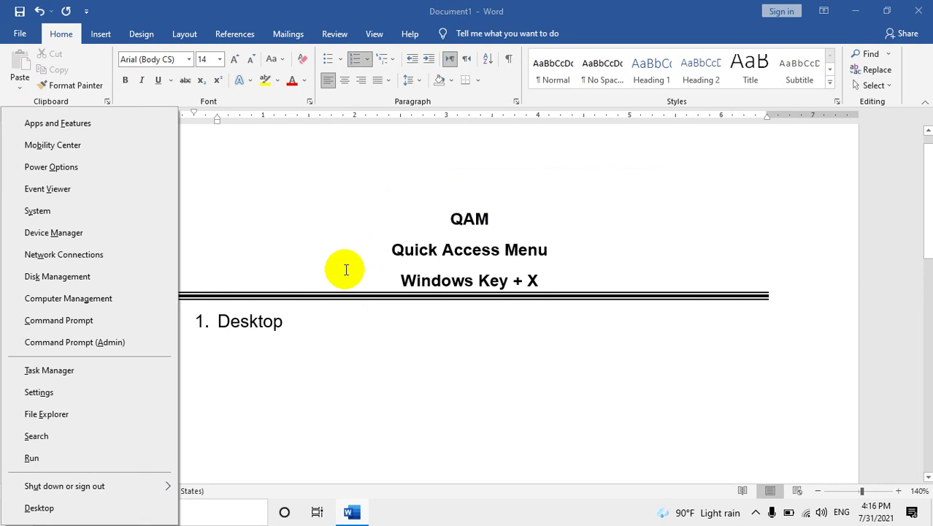
{"action": "left_click", "coordinate": [443, 319]}
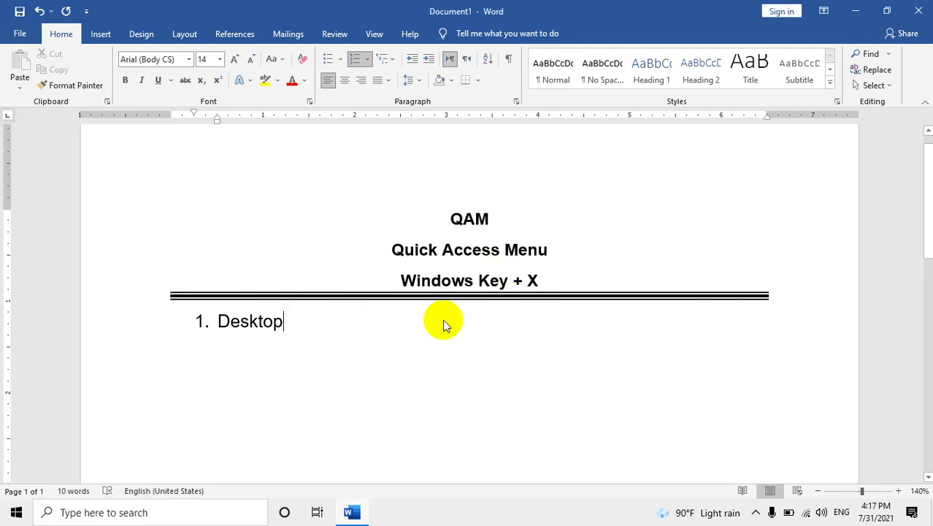
{"action": "right_click", "coordinate": [14, 514]}
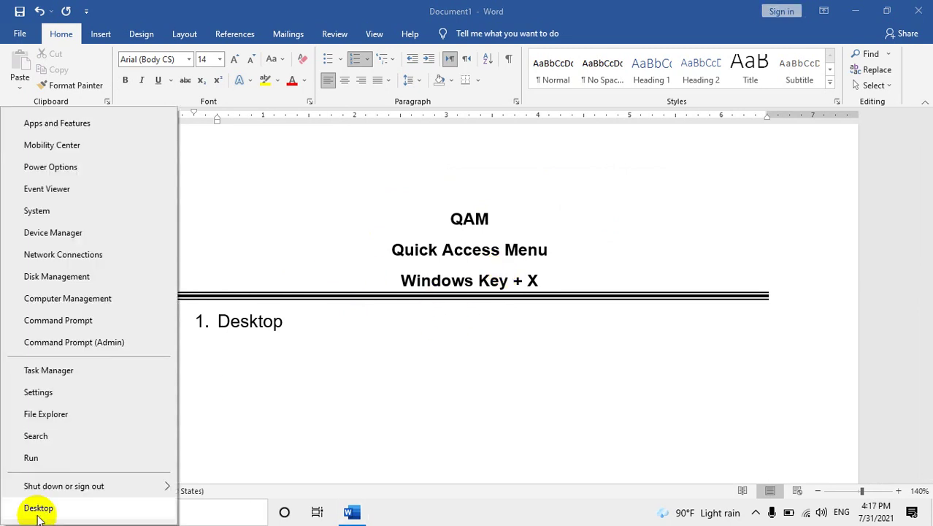
{"action": "left_click", "coordinate": [428, 325]}
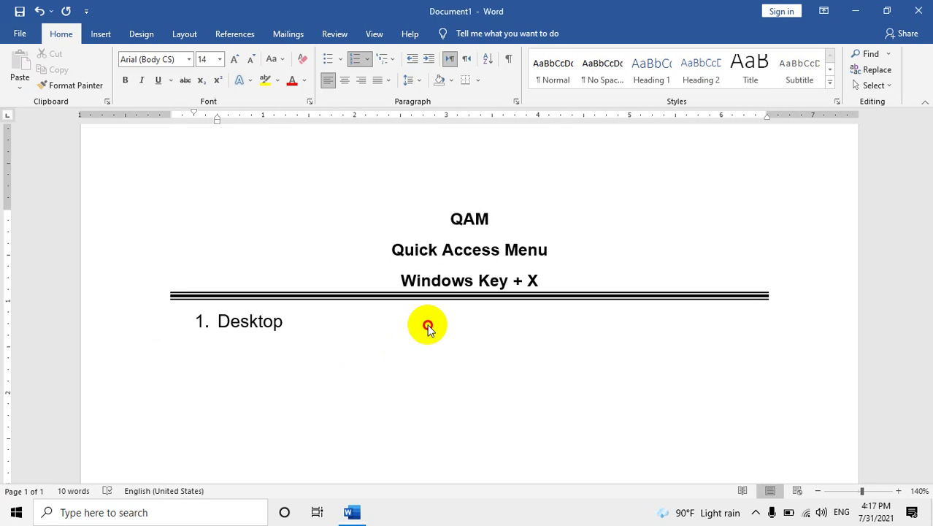
{"action": "key", "text": "Tab"}
{"action": "key", "text": "Tab"}
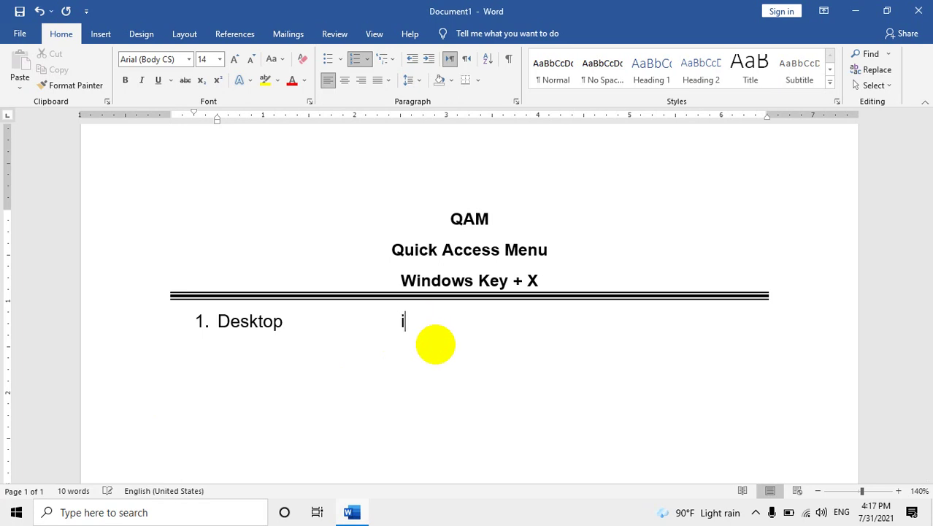
{"action": "key", "text": "BackSpace"}
{"action": "type", "text": "Windows "}
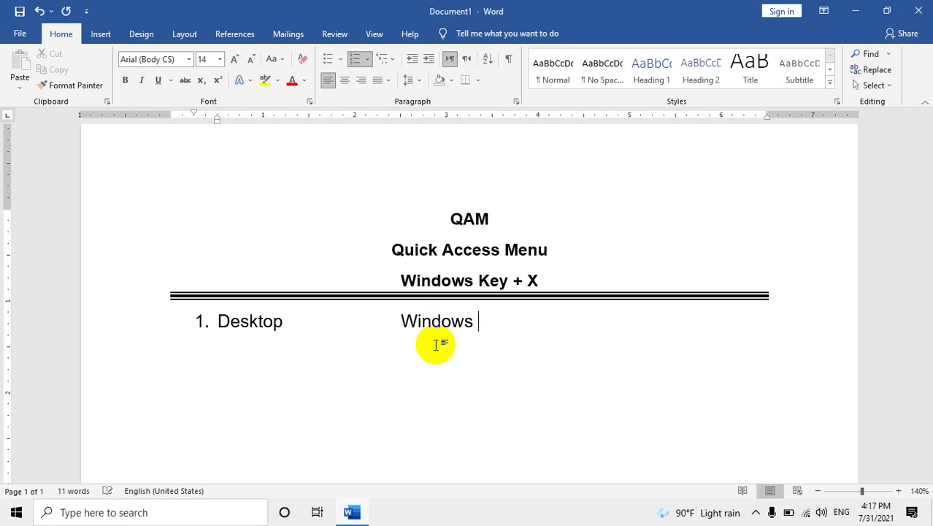
{"action": "type", "text": "key + "}
{"action": "type", "text": "D"}
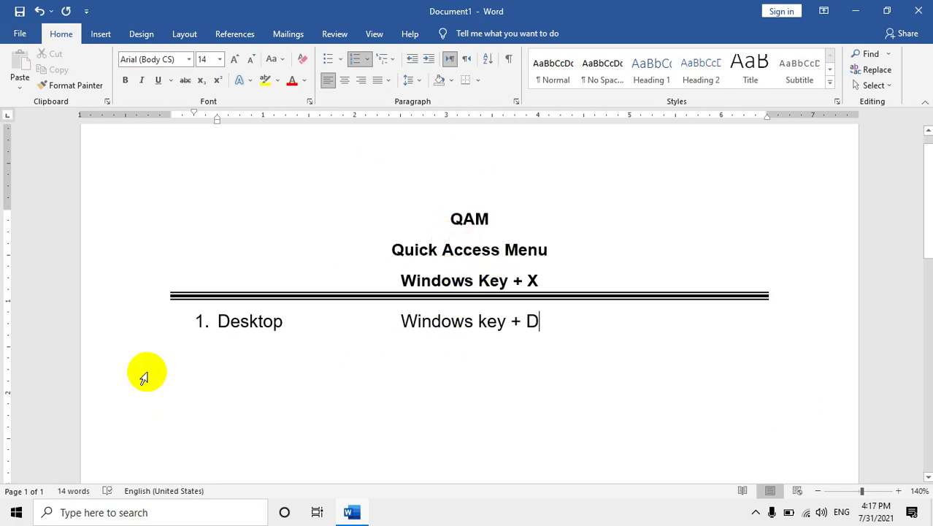
{"action": "right_click", "coordinate": [11, 515]}
{"action": "left_click", "coordinate": [34, 494]}
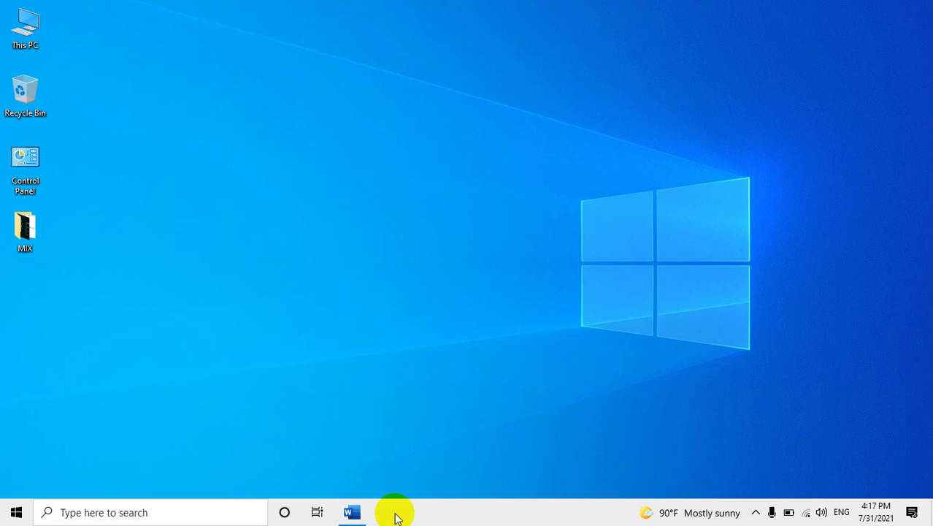
{"action": "left_click", "coordinate": [351, 514]}
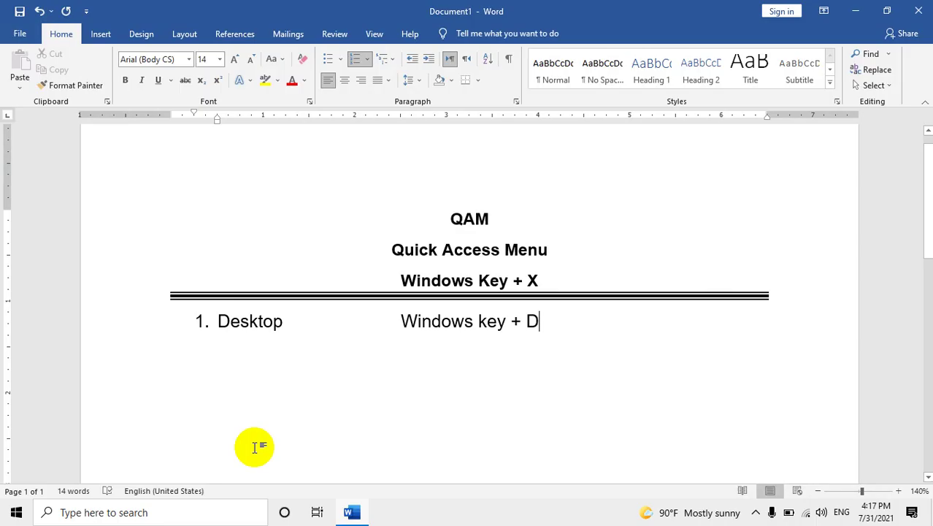
{"action": "key", "text": "super+d"}
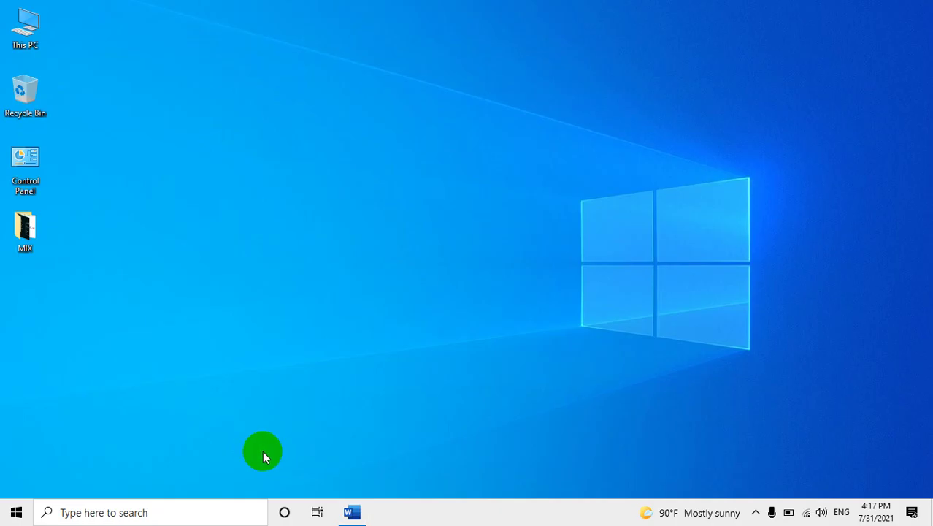
{"action": "left_click", "coordinate": [353, 511]}
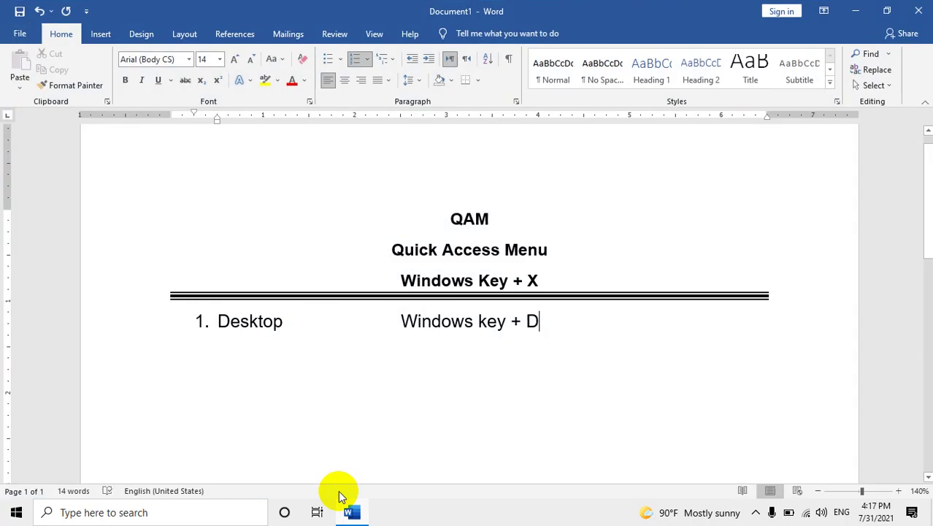
Select the 'Windows key + D' text and check the Win+X menu again.
{"action": "left_click_drag", "start_coordinate": [587, 327], "coordinate": [388, 317]}
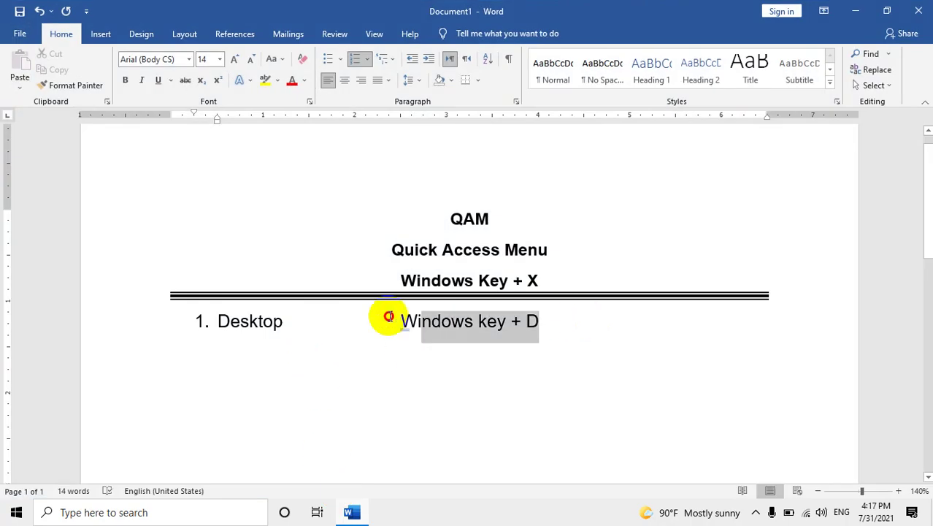
{"action": "right_click", "coordinate": [14, 518]}
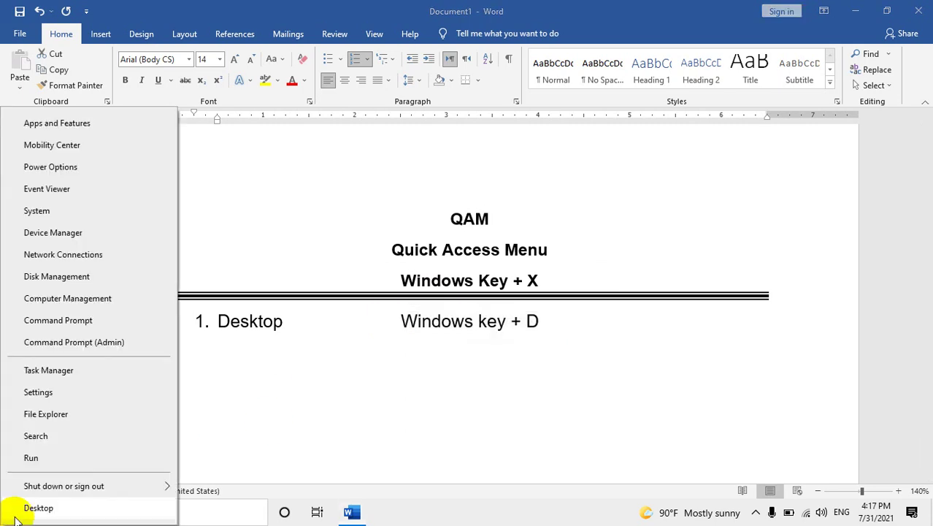
{"action": "left_click", "coordinate": [568, 341]}
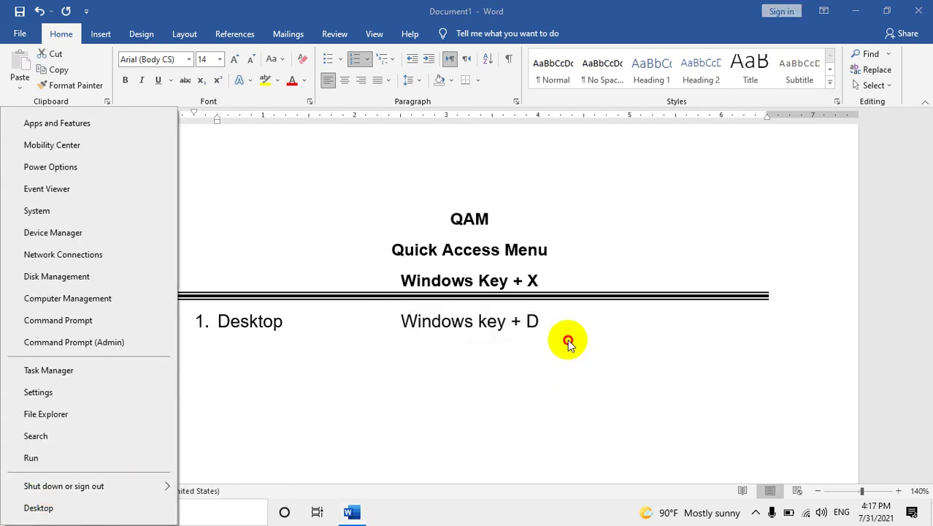
Add list item 2 'Shutdown or Sign out' and tab the Desktop shortcut further right.
{"action": "left_click", "coordinate": [567, 324]}
{"action": "key", "text": "Return"}
{"action": "type", "text": "Shu"}
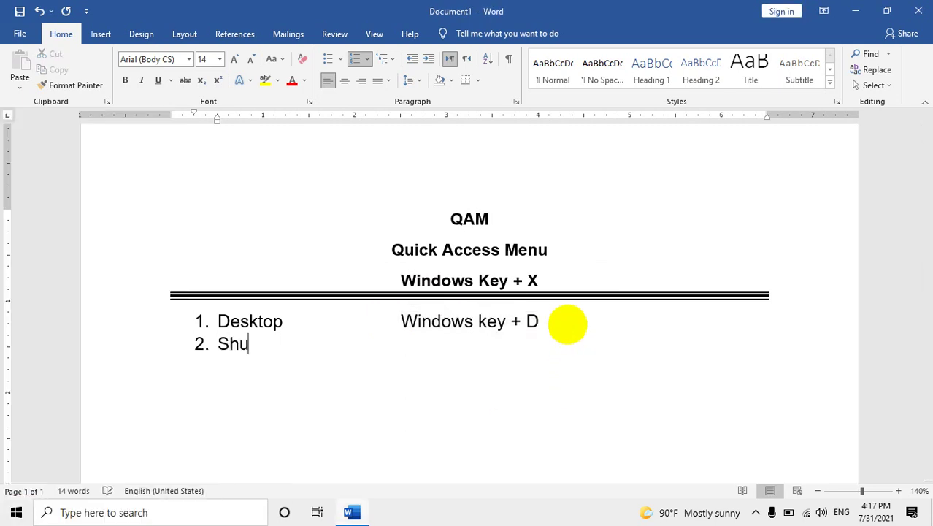
{"action": "type", "text": "tdown or S"}
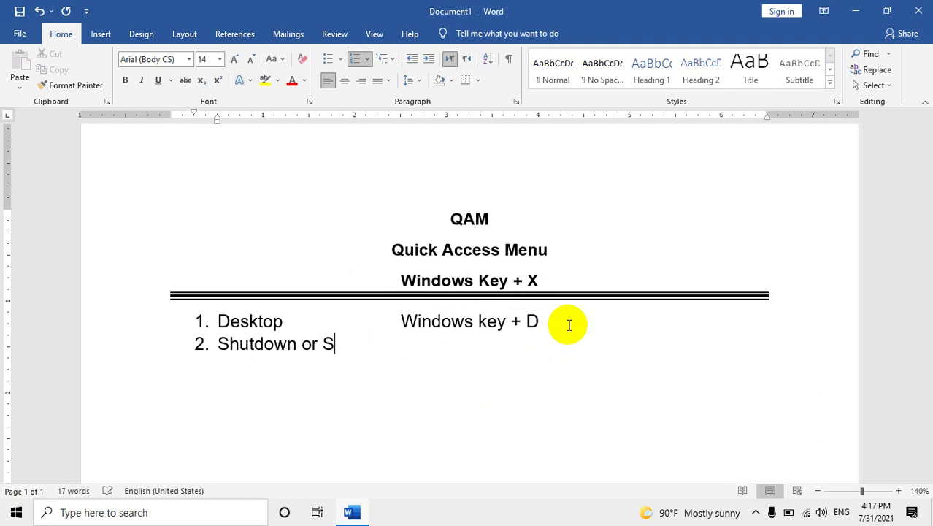
{"action": "type", "text": "ing"}
{"action": "key", "text": "BackSpace"}
{"action": "key", "text": "BackSpace"}
{"action": "type", "text": "gn out"}
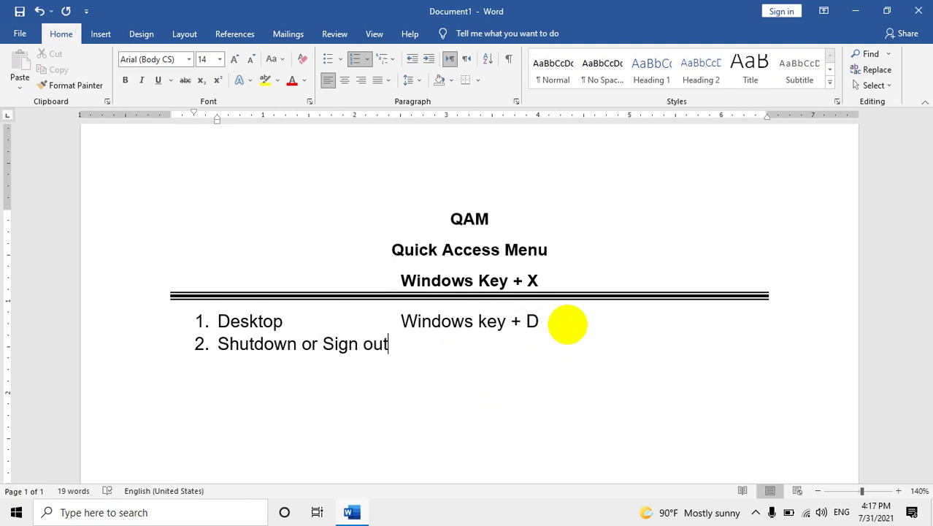
{"action": "key", "text": "Tab"}
{"action": "key", "text": "Down"}
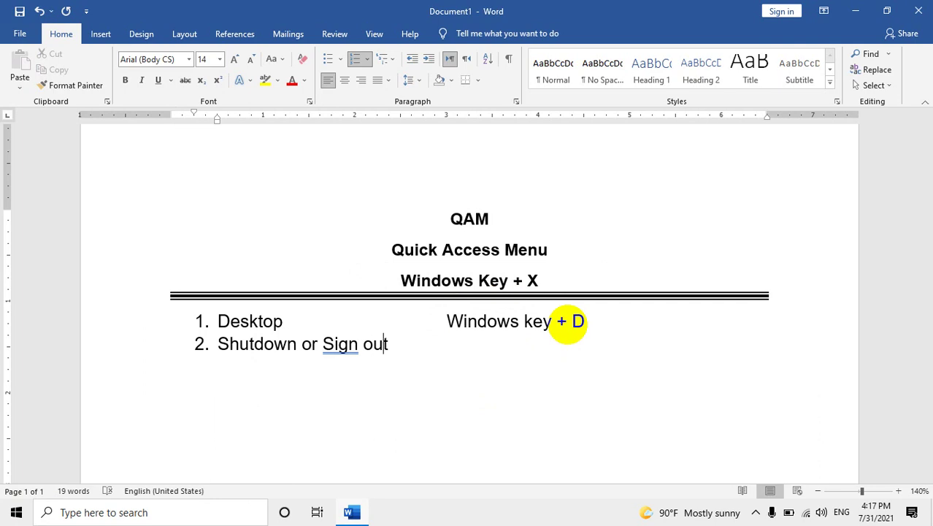
Join 'Sign out' into one word, accept the 'Sign-out' spelling suggestion, and reopen the Win+X menu.
{"action": "key", "text": "BackSpace"}
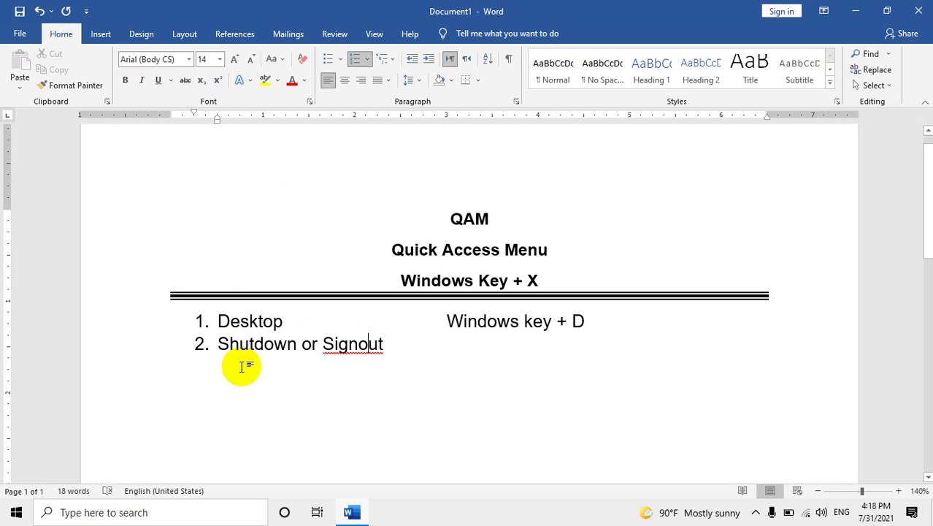
{"action": "right_click", "coordinate": [350, 344]}
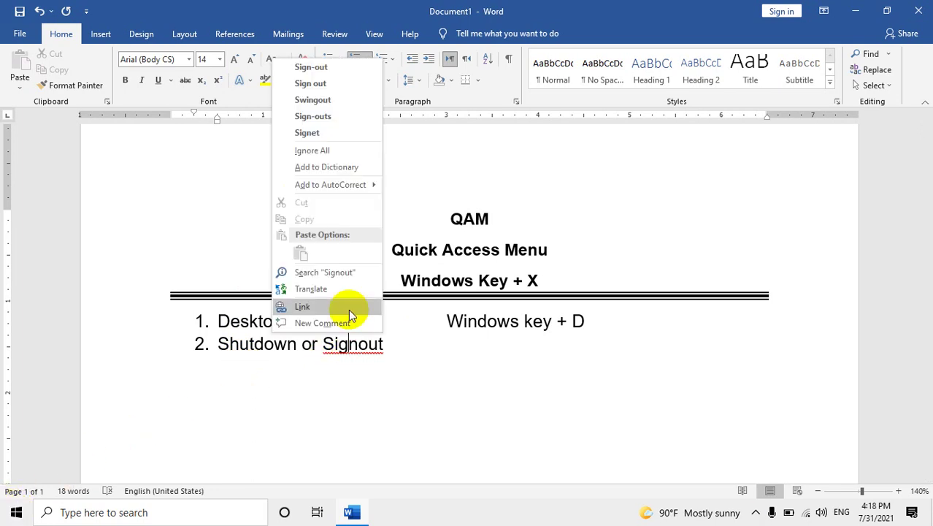
{"action": "left_click", "coordinate": [343, 72]}
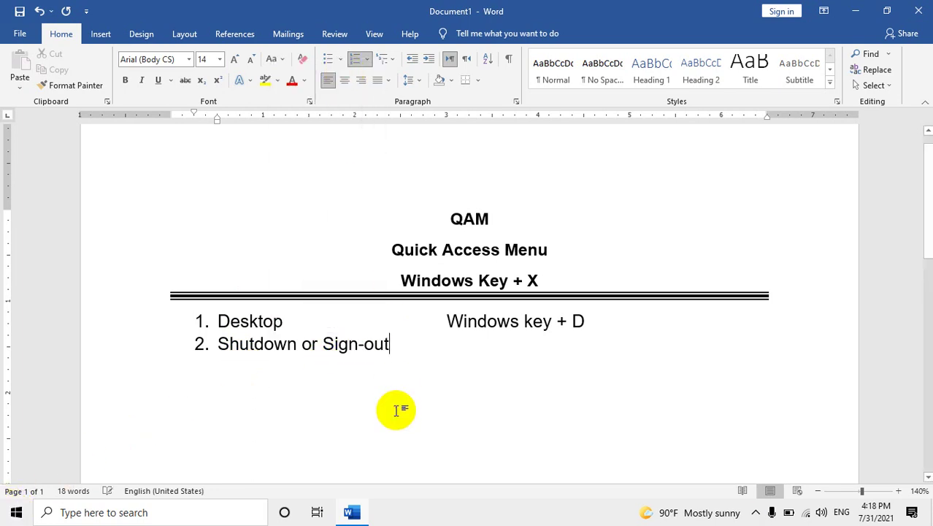
{"action": "right_click", "coordinate": [8, 504]}
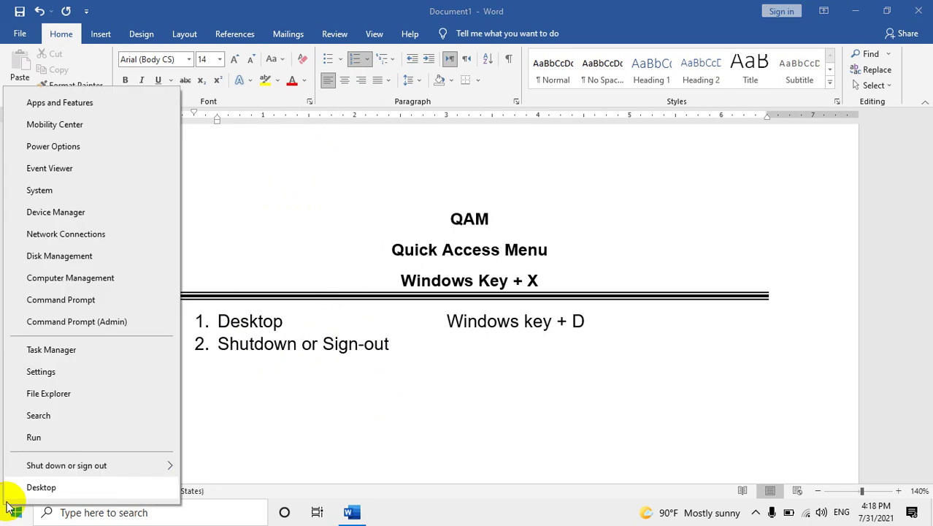
View the Win+X Shut down submenu, then start an empty item 3 below 'Shutdown or Sign-out'.
{"action": "mouse_move", "coordinate": [34, 464]}
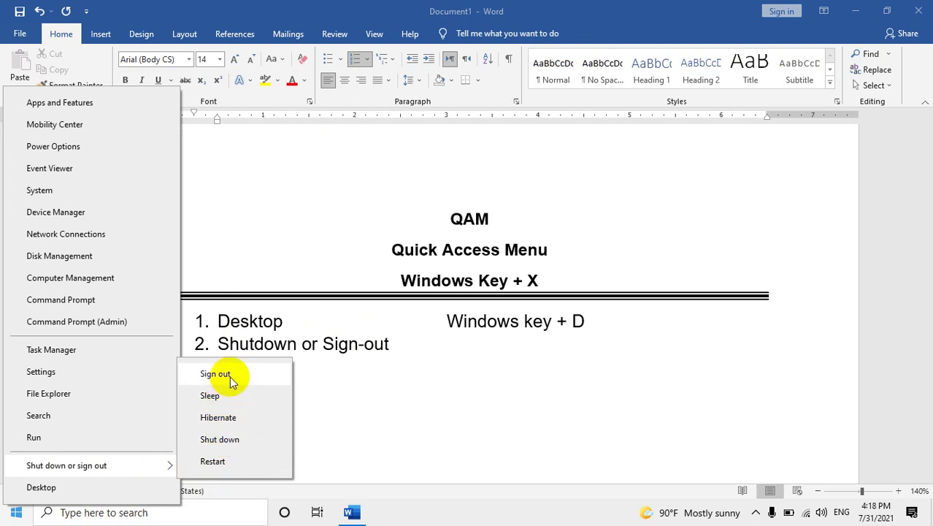
{"action": "left_click", "coordinate": [522, 367]}
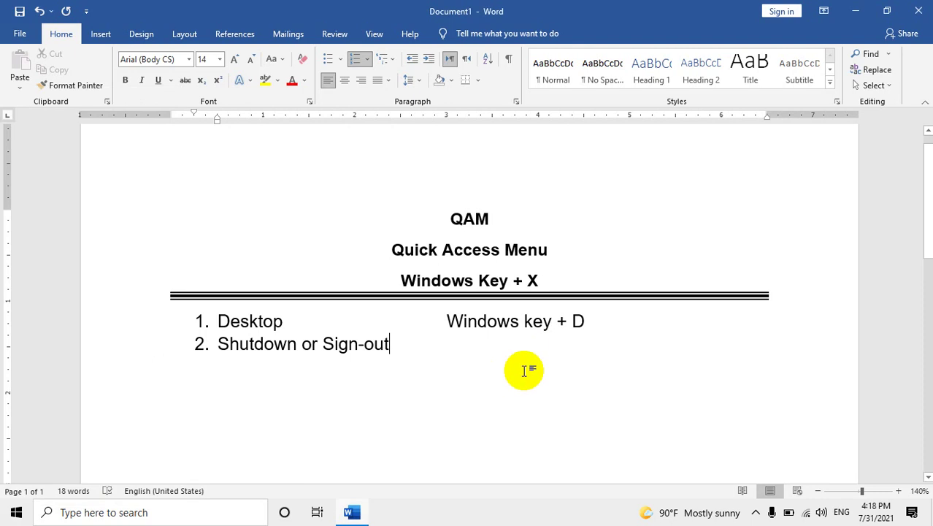
{"action": "key", "text": "Return"}
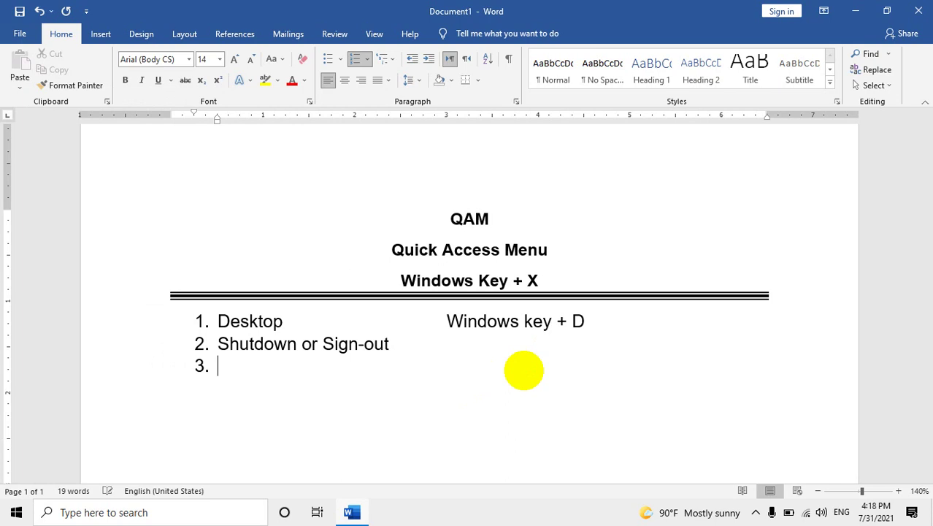
Demote item 3 to a lettered sub-item via Change List Level and type 'Shutdown'.
{"action": "left_click", "coordinate": [368, 60]}
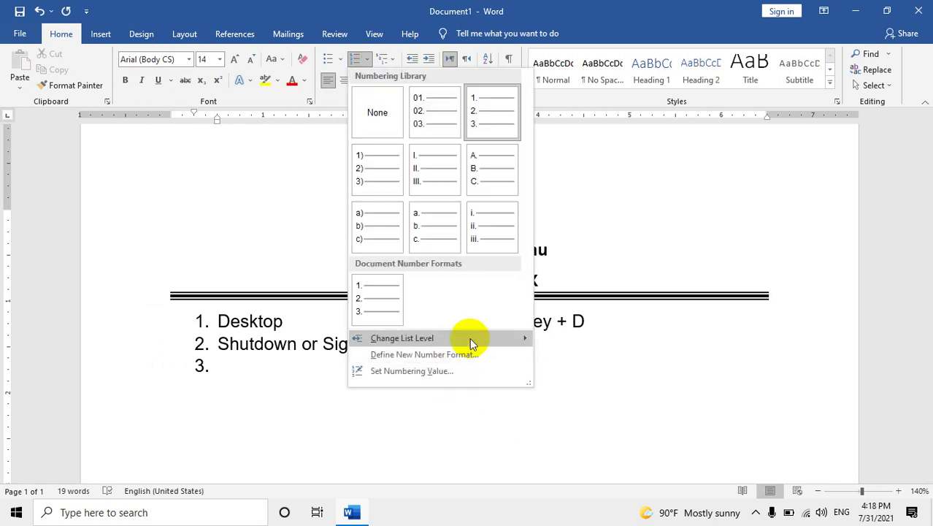
{"action": "mouse_move", "coordinate": [470, 338]}
{"action": "left_click", "coordinate": [594, 314]}
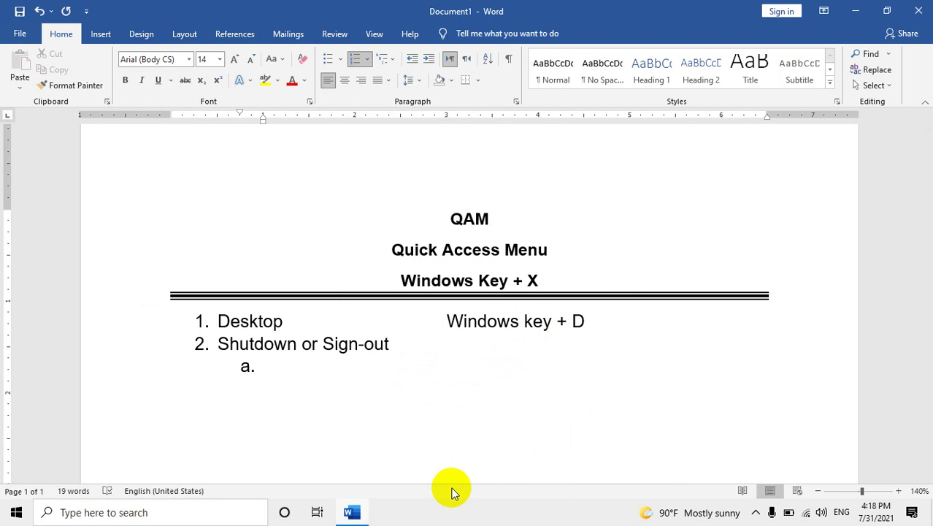
{"action": "type", "text": "Shutdow"}
{"action": "type", "text": "n"}
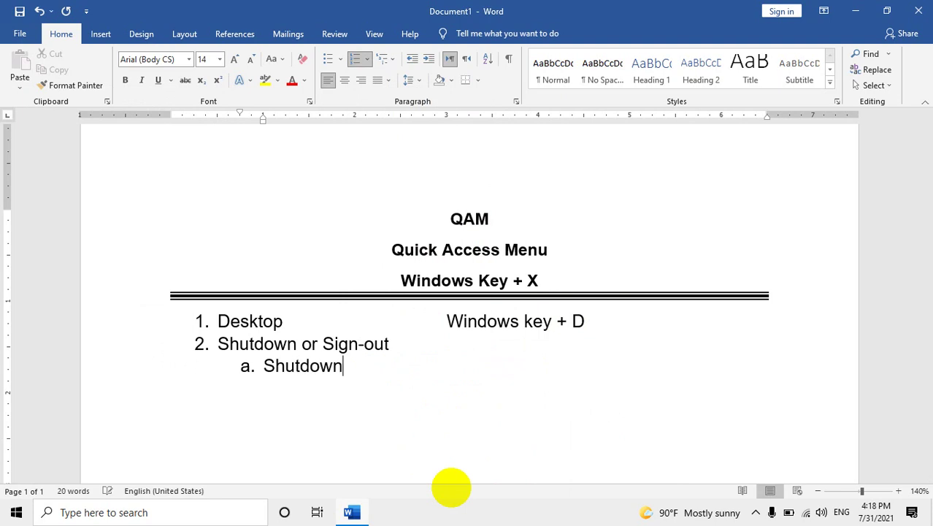
{"action": "key", "text": "Return"}
Add sub-items 'Restart', 'Hibernate' and 'Sleep', leaving an empty item e.
{"action": "type", "text": "Restar"}
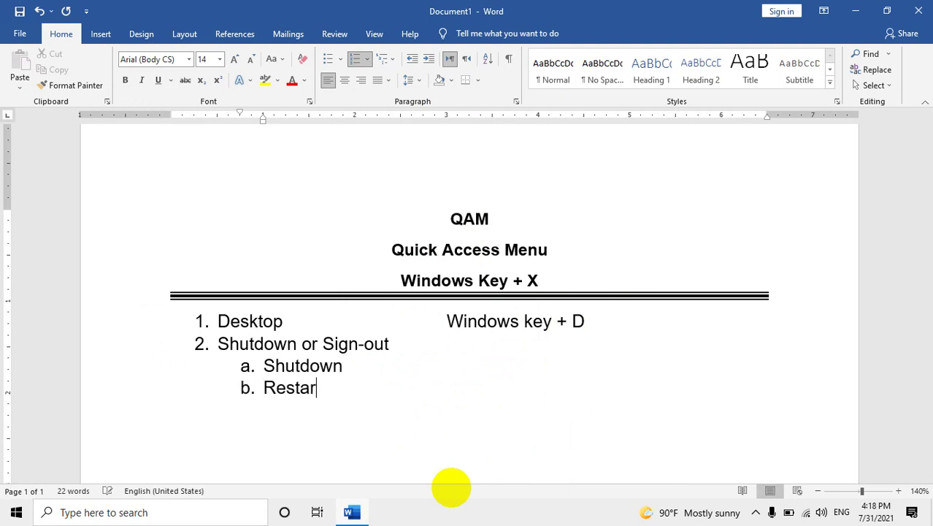
{"action": "type", "text": "t"}
{"action": "key", "text": "Return"}
{"action": "type", "text": "S"}
{"action": "key", "text": "BackSpace"}
{"action": "type", "text": "Hibqar"}
{"action": "key", "text": "BackSpace"}
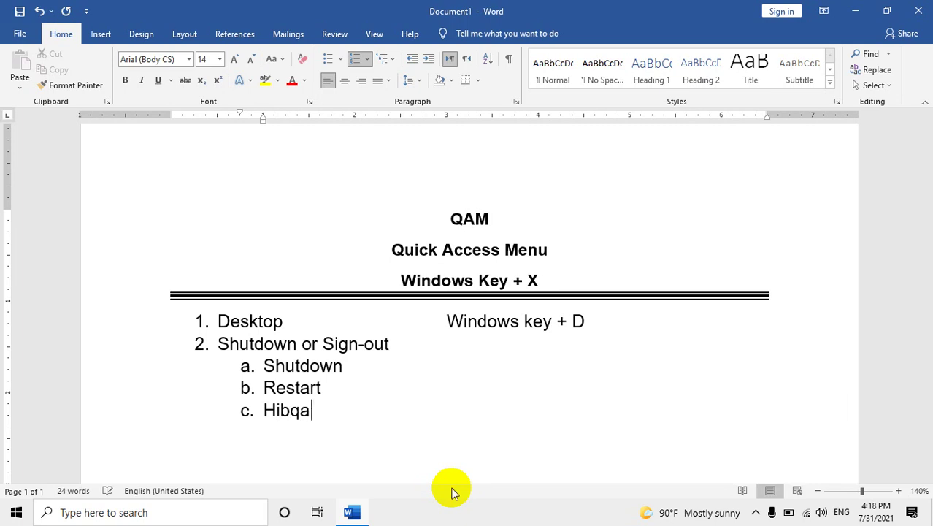
{"action": "key", "text": "BackSpace"}
{"action": "key", "text": "BackSpace"}
{"action": "type", "text": "ernate"}
{"action": "key", "text": "Return"}
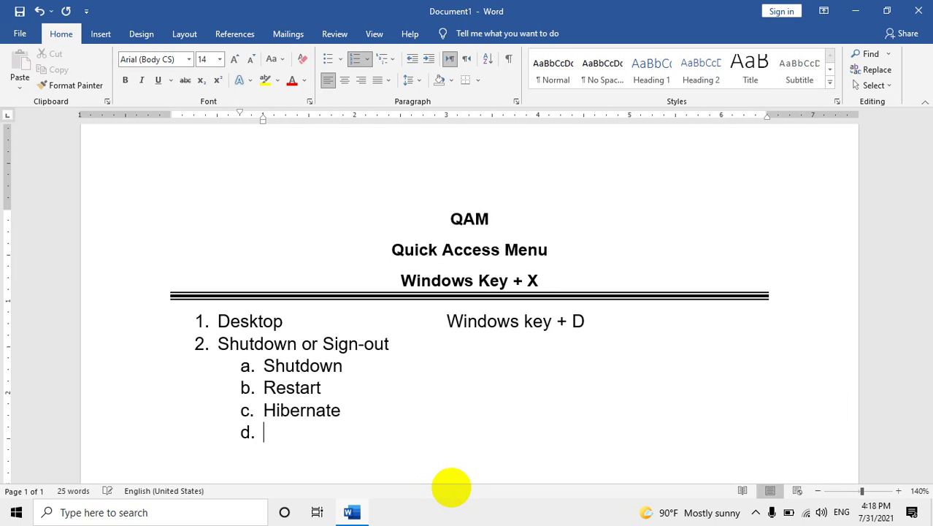
{"action": "type", "text": "Sleep"}
{"action": "key", "text": "Return"}
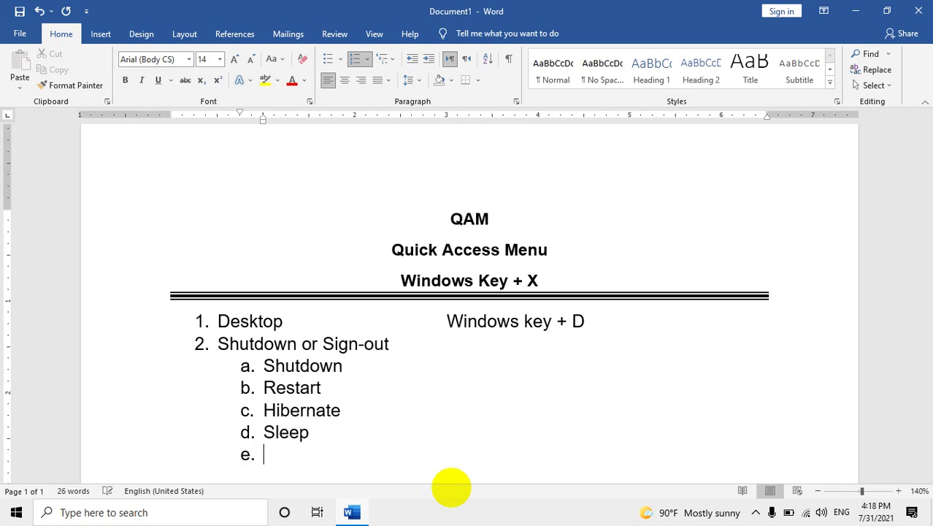
Check the Win+X power options, then add sub-items 'Sign-out' and 'Lock'.
{"action": "right_click", "coordinate": [6, 513]}
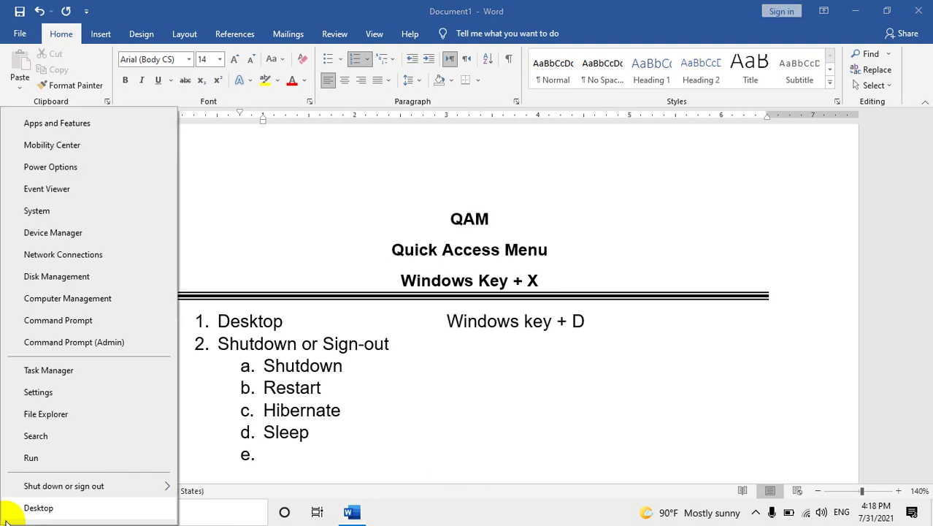
{"action": "mouse_move", "coordinate": [63, 483]}
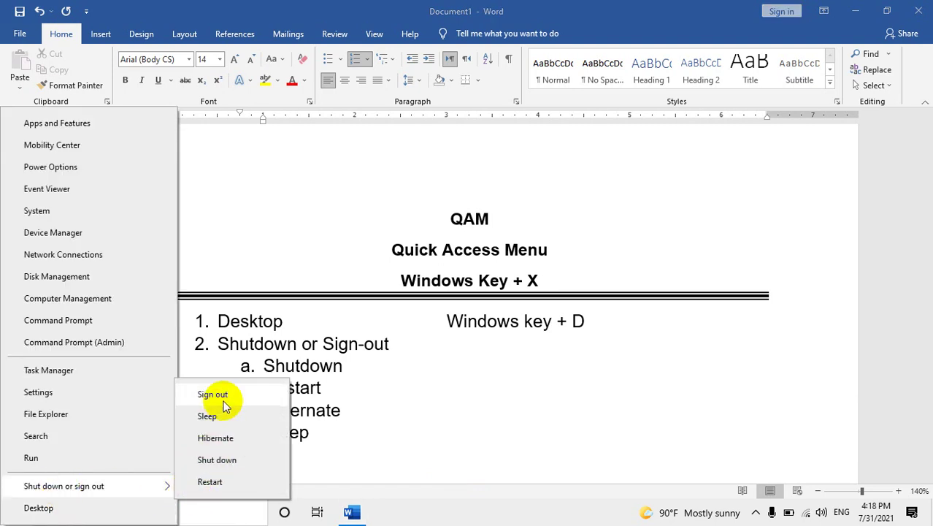
{"action": "left_click", "coordinate": [356, 450]}
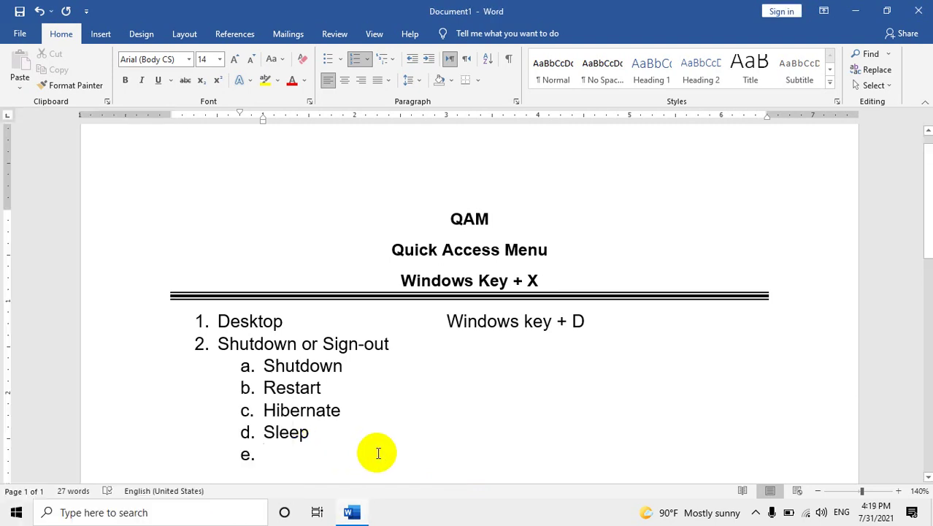
{"action": "type", "text": "Sign-"}
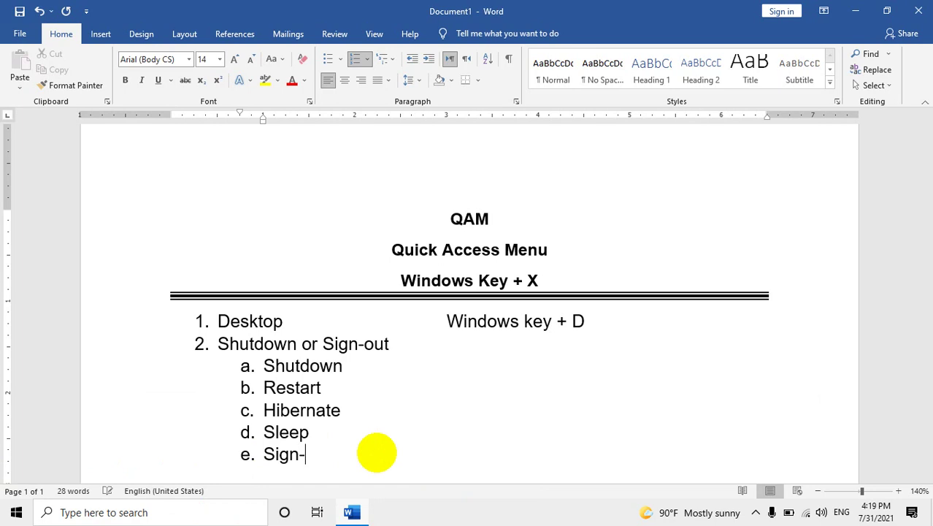
{"action": "type", "text": "out"}
{"action": "key", "text": "Return"}
{"action": "type", "text": "L"}
{"action": "type", "text": "ock"}
Look over the Start menu's Power options, then return to the document.
{"action": "left_click", "coordinate": [22, 507]}
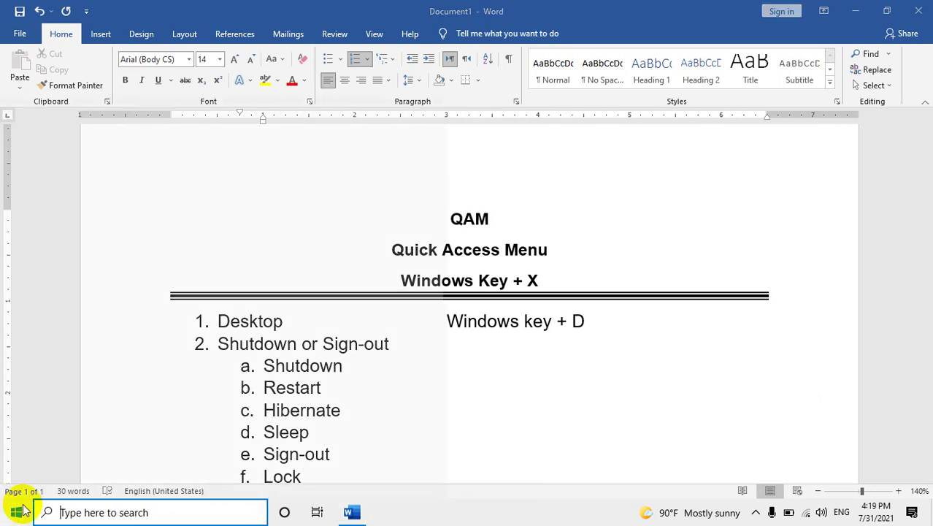
{"action": "left_click", "coordinate": [23, 480]}
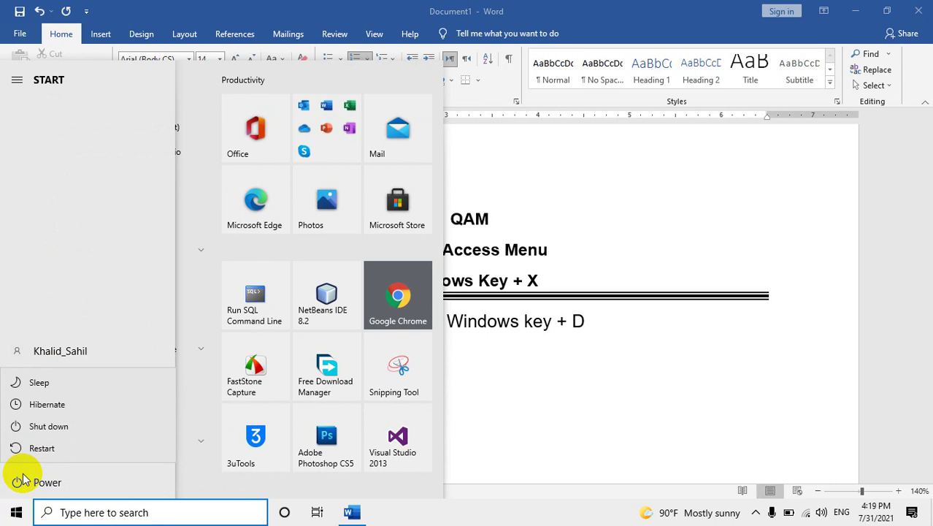
{"action": "left_click", "coordinate": [555, 426]}
{"action": "scroll", "coordinate": [511, 431], "scroll_direction": "down", "scroll_amount": 2}
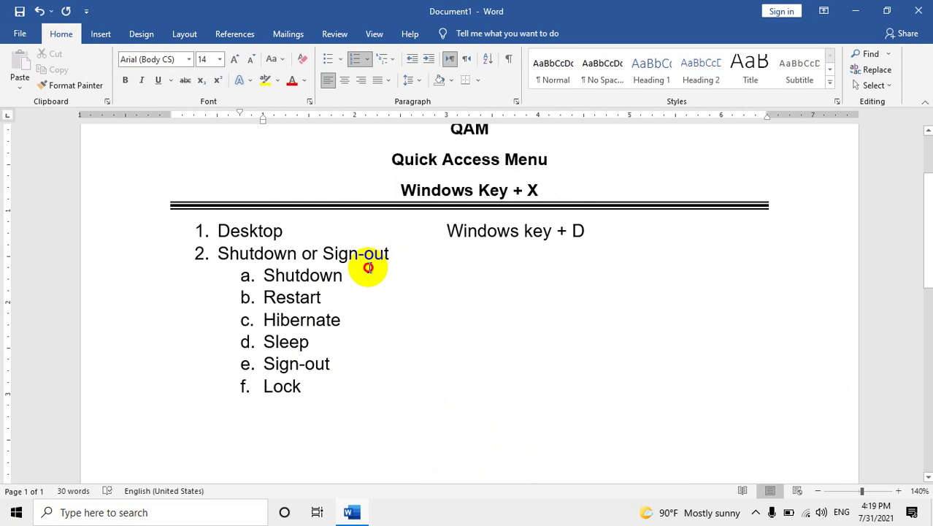
Select the Shutdown item, compare it against the Win+X menu, and place the caret after Shutdown.
{"action": "left_click_drag", "start_coordinate": [351, 275], "coordinate": [261, 275]}
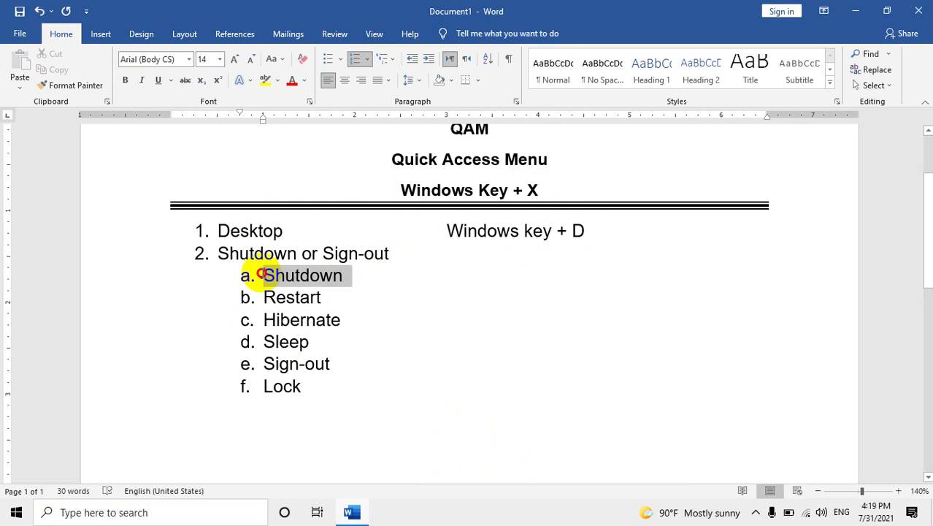
{"action": "left_click", "coordinate": [370, 321]}
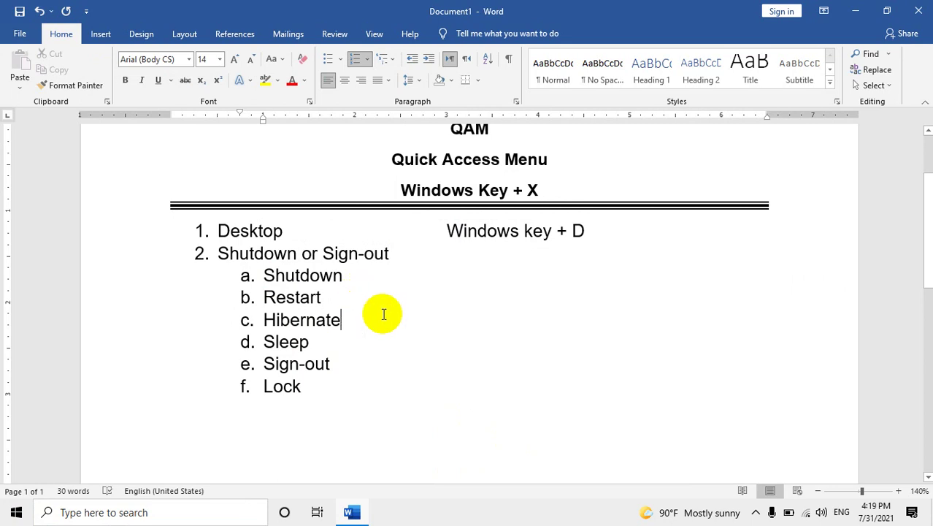
{"action": "right_click", "coordinate": [10, 507]}
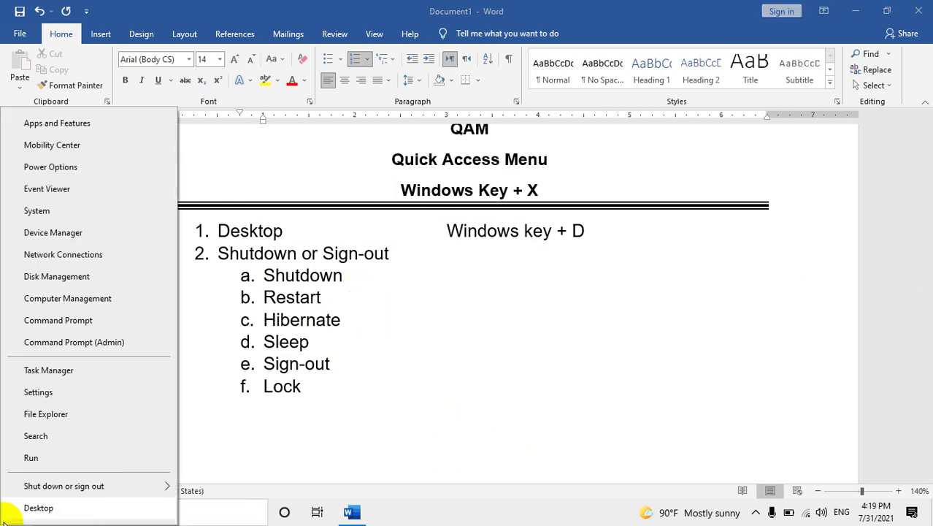
{"action": "mouse_move", "coordinate": [97, 493]}
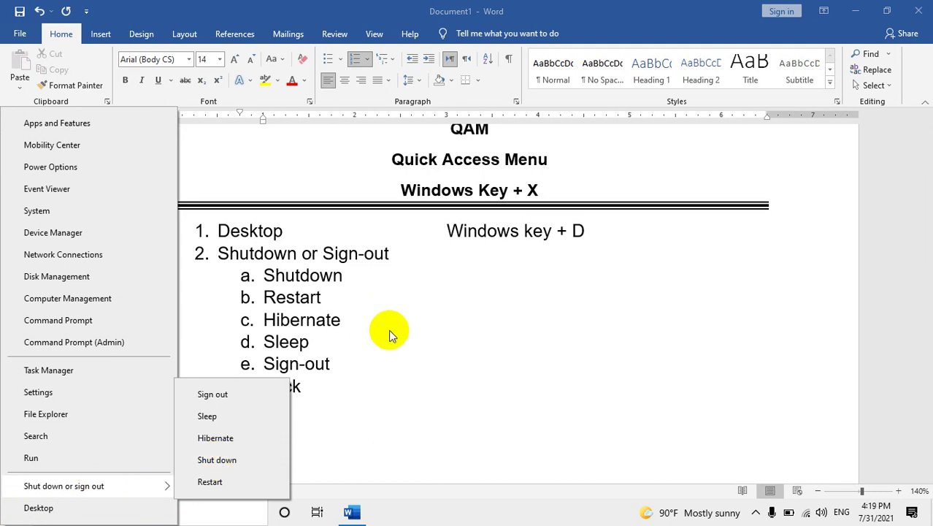
{"action": "left_click", "coordinate": [385, 292]}
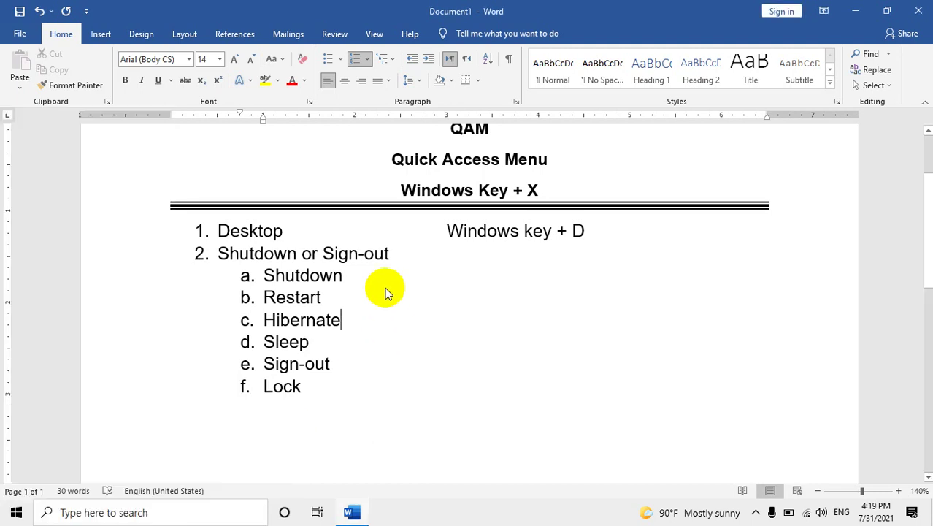
{"action": "left_click", "coordinate": [367, 281]}
Show the Win+X 'Shut down or sign out' submenu: Sign out, Sleep, Hibernate, Shut down, Restart.
{"action": "right_click", "coordinate": [4, 521]}
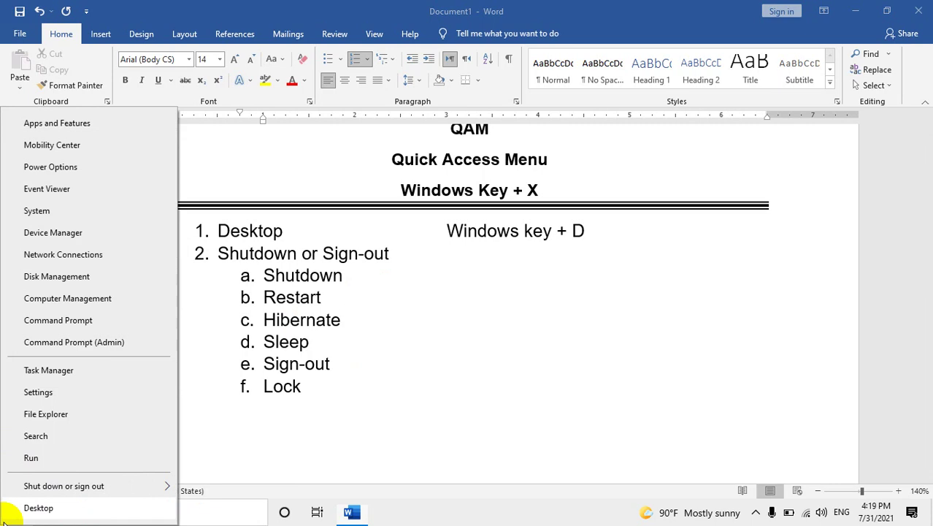
{"action": "mouse_move", "coordinate": [119, 486]}
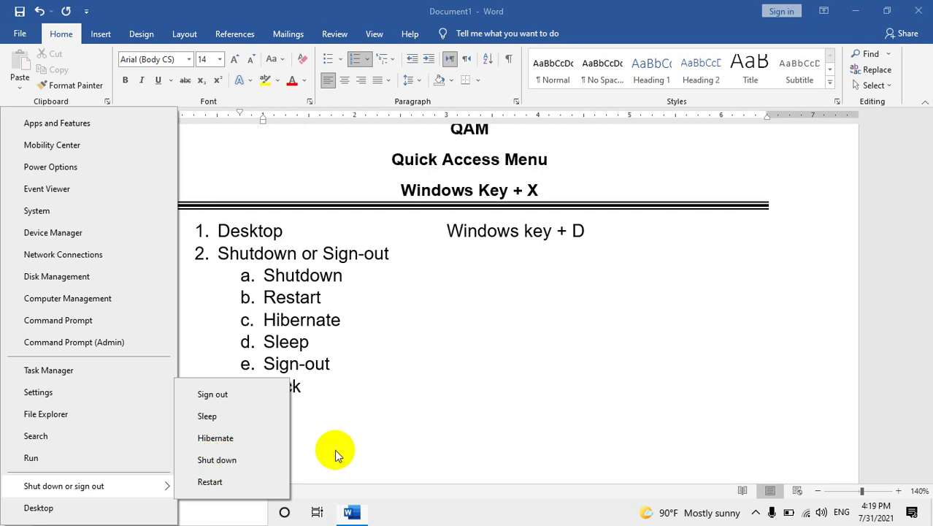
Close the quick access menu, then briefly select and deselect the word Restart.
{"action": "left_click", "coordinate": [326, 305]}
{"action": "left_click_drag", "start_coordinate": [350, 300], "coordinate": [268, 299]}
{"action": "left_click", "coordinate": [338, 303]}
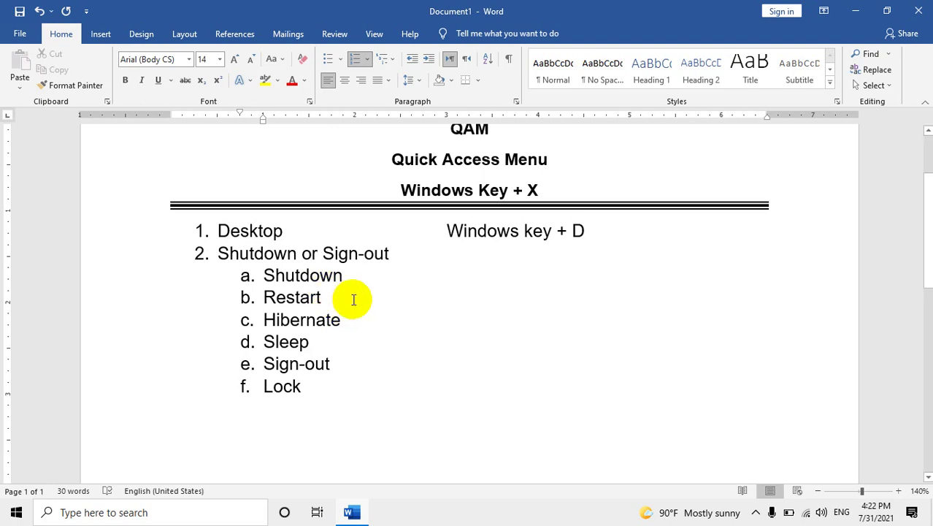
{"action": "scroll", "coordinate": [356, 298], "scroll_direction": "up", "scroll_amount": 1}
{"action": "right_click", "coordinate": [4, 520]}
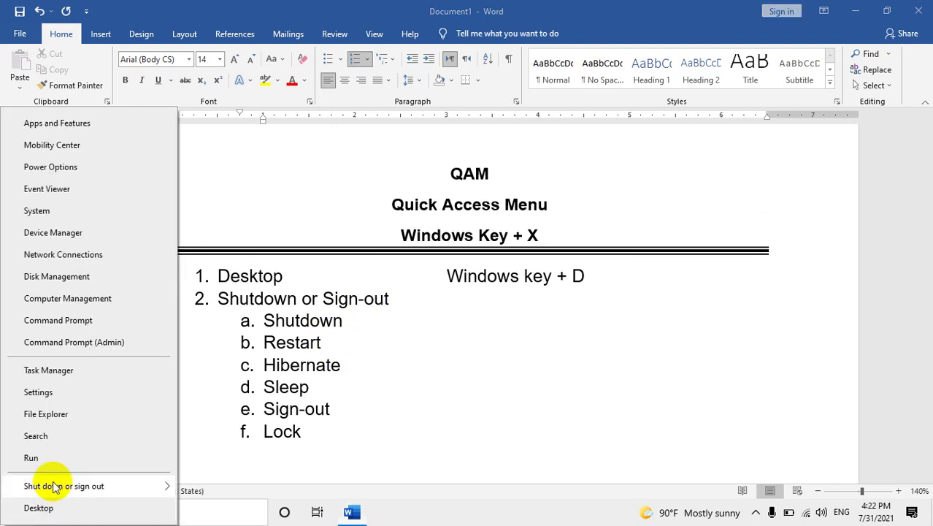
{"action": "mouse_move", "coordinate": [54, 486]}
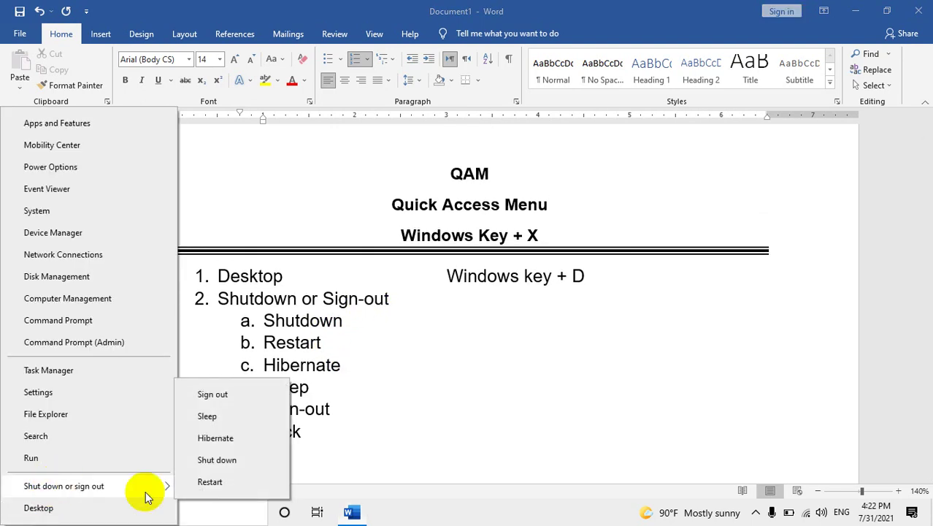
{"action": "left_click", "coordinate": [259, 439]}
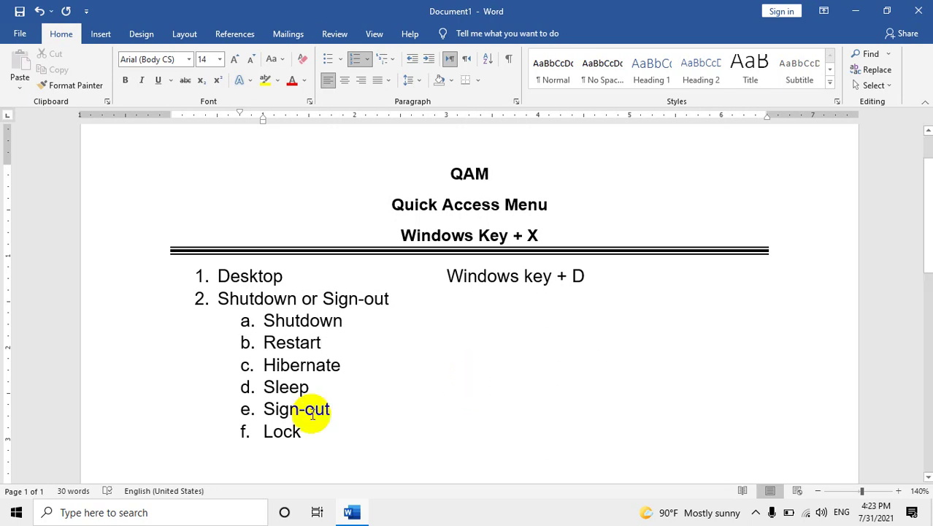
{"action": "left_click_drag", "start_coordinate": [298, 385], "coordinate": [271, 363]}
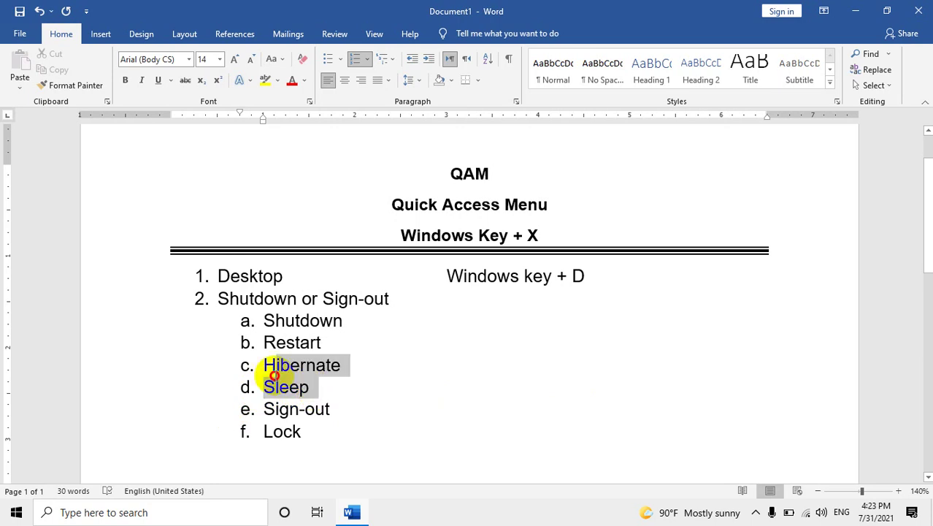
{"action": "left_click", "coordinate": [300, 396]}
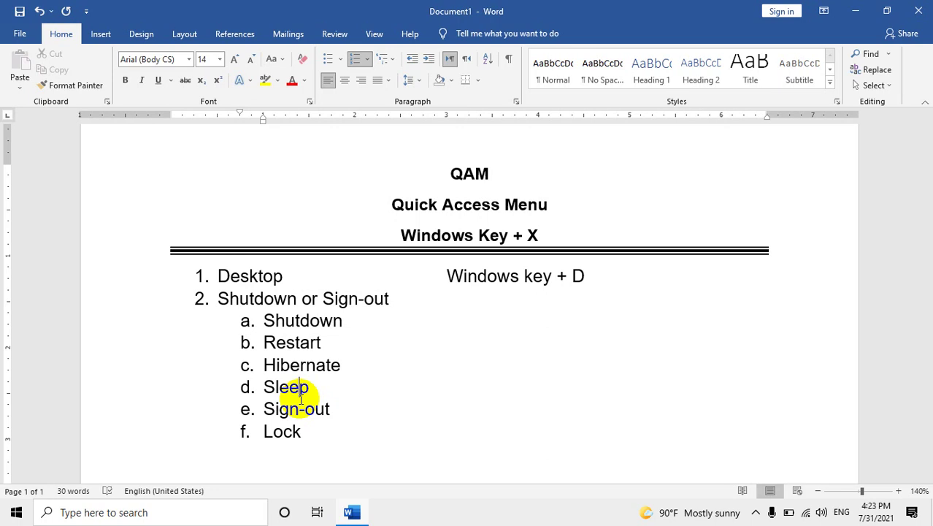
{"action": "left_click_drag", "start_coordinate": [317, 386], "coordinate": [269, 385]}
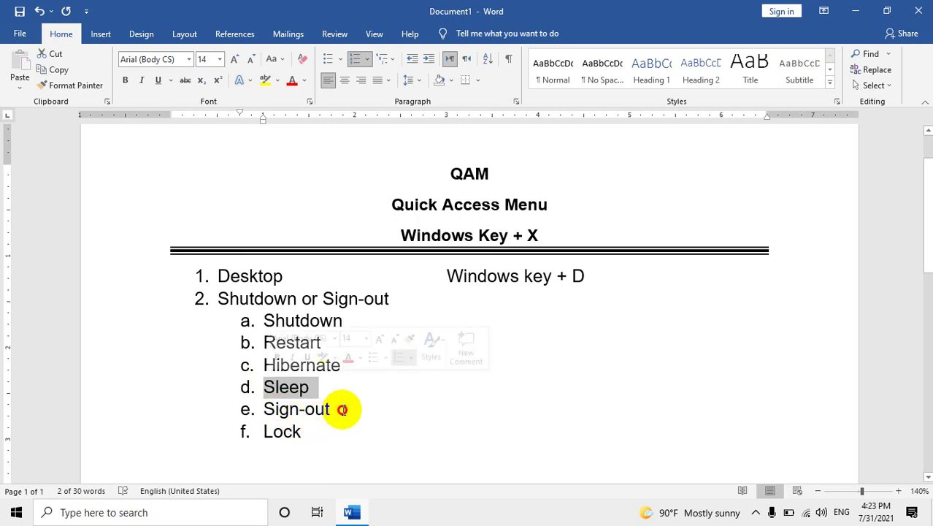
{"action": "left_click_drag", "start_coordinate": [343, 408], "coordinate": [261, 412]}
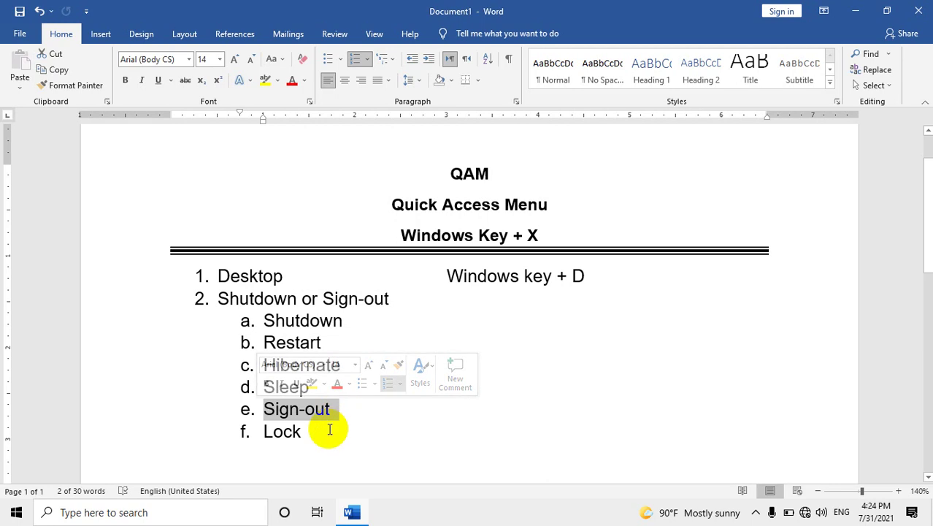
{"action": "left_click_drag", "start_coordinate": [330, 431], "coordinate": [243, 435]}
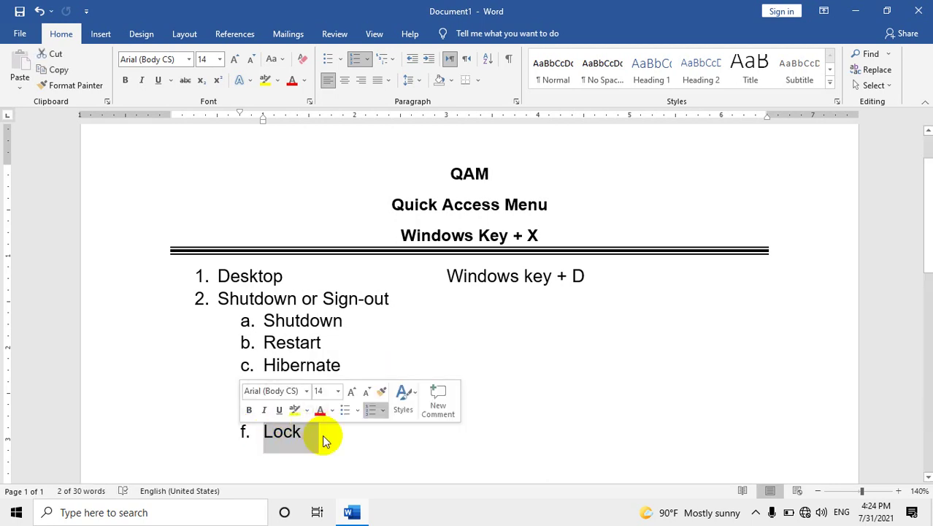
{"action": "left_click", "coordinate": [324, 435]}
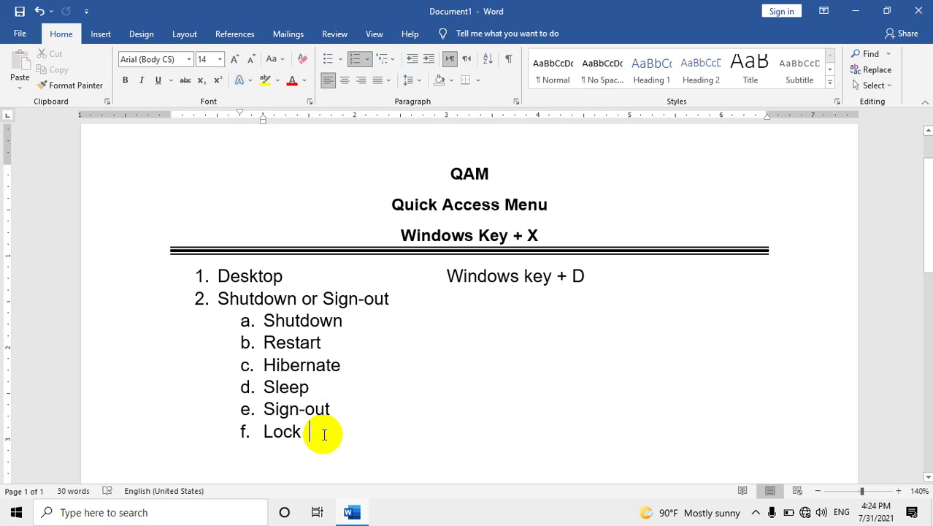
Add 'Windows key + L' beside Lock, then demonstrate it by locking the computer.
{"action": "key", "text": "Tab"}
{"action": "key", "text": "Tab"}
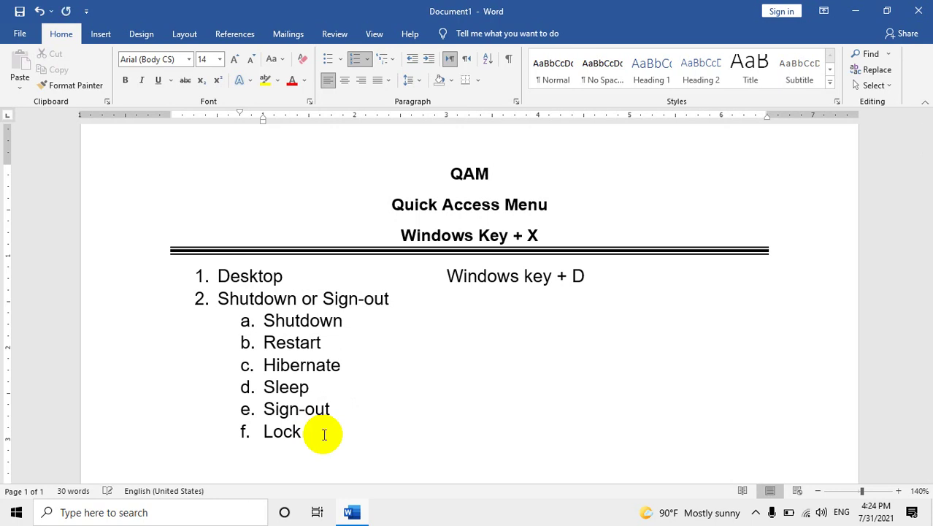
{"action": "type", "text": "Windows k"}
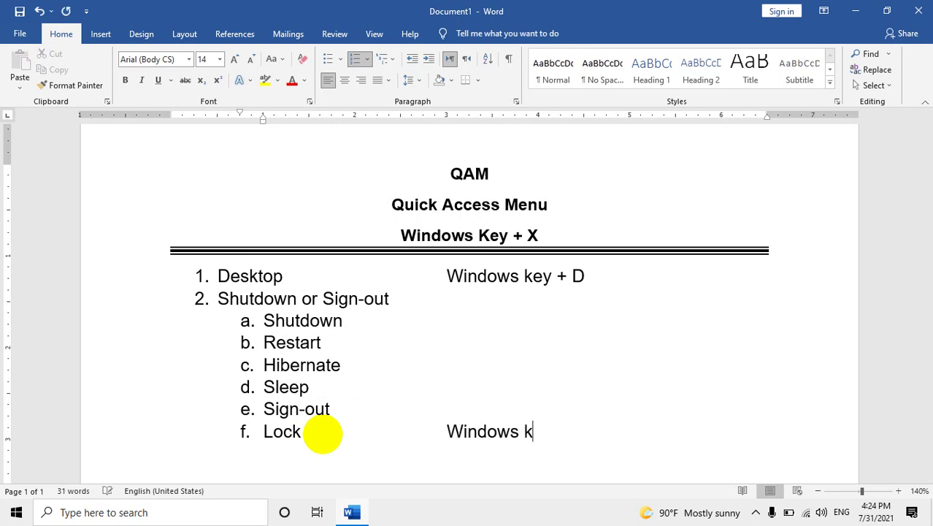
{"action": "type", "text": "ey + L"}
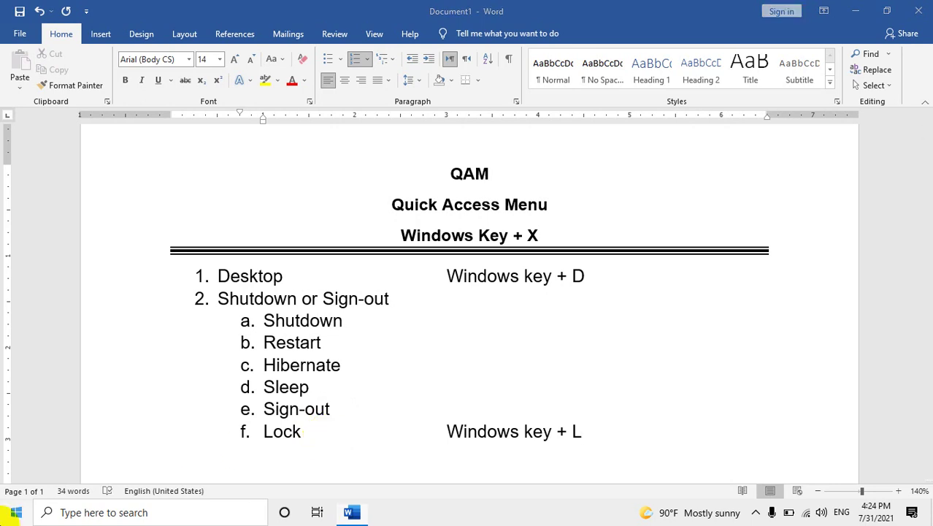
{"action": "right_click", "coordinate": [16, 512]}
{"action": "mouse_move", "coordinate": [62, 493]}
{"action": "left_click", "coordinate": [406, 371]}
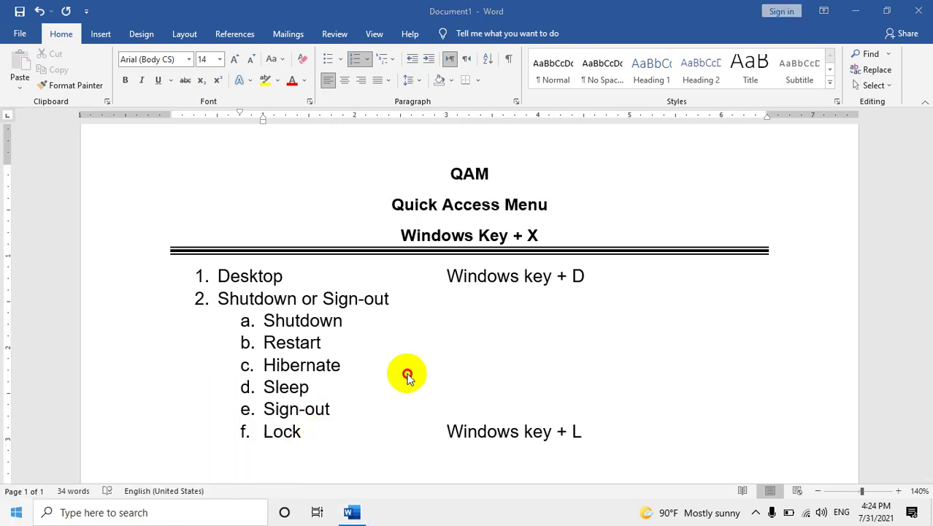
{"action": "key", "text": "super+l"}
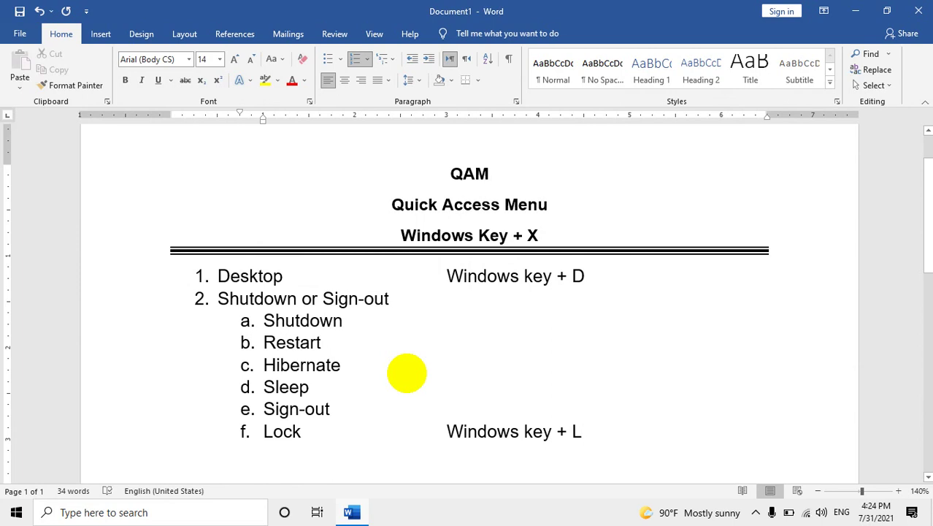
Review the Win+X menu again, then go to the battery icon in the system tray.
{"action": "scroll", "coordinate": [490, 351], "scroll_direction": "down", "scroll_amount": 2}
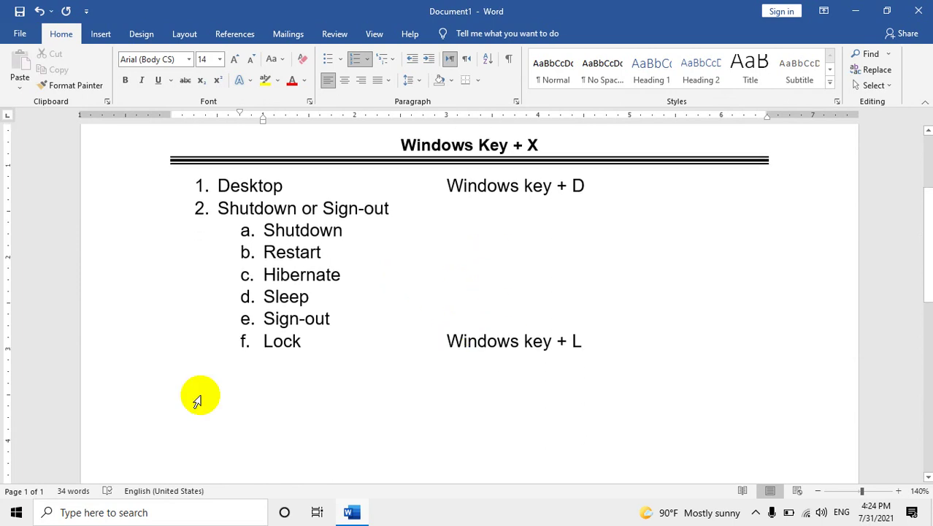
{"action": "right_click", "coordinate": [11, 512]}
{"action": "mouse_move", "coordinate": [58, 475]}
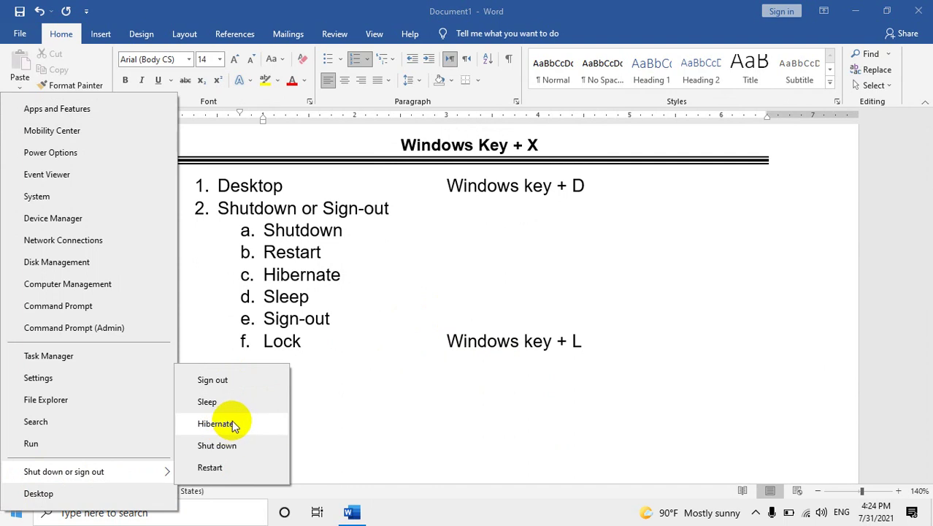
{"action": "left_click", "coordinate": [351, 338]}
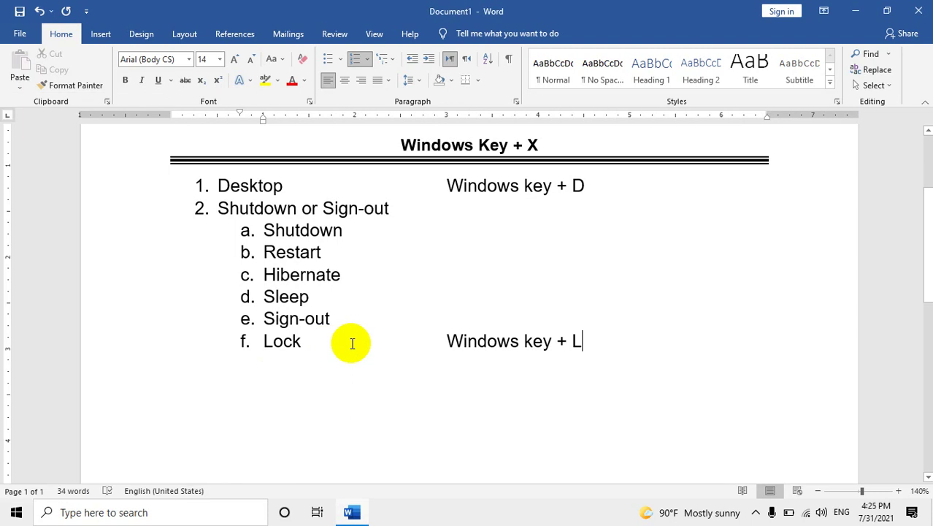
{"action": "left_click", "coordinate": [789, 515]}
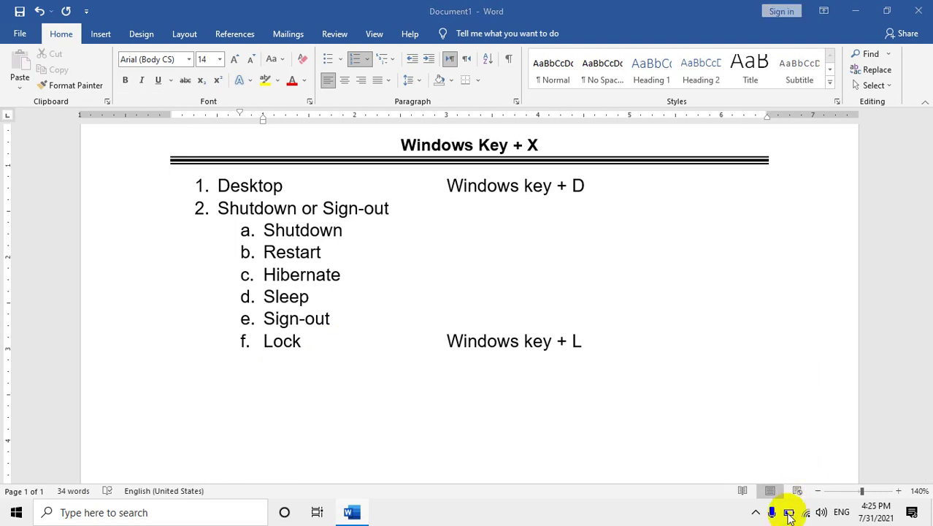
Open Power Options from the battery tray icon's right-click menu.
{"action": "right_click", "coordinate": [789, 515]}
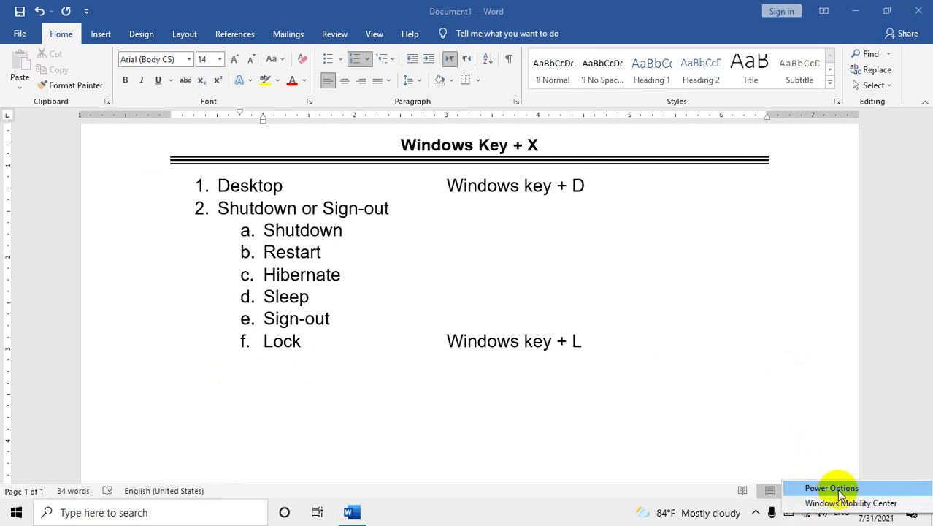
{"action": "left_click", "coordinate": [870, 490]}
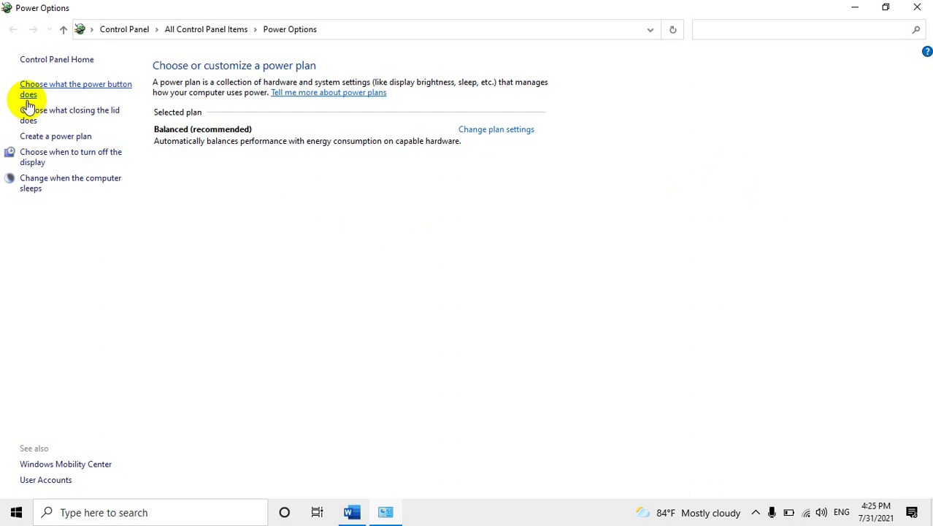
Untick Hibernate in the power button settings, save, and check the Win+X power menu.
{"action": "left_click", "coordinate": [93, 89]}
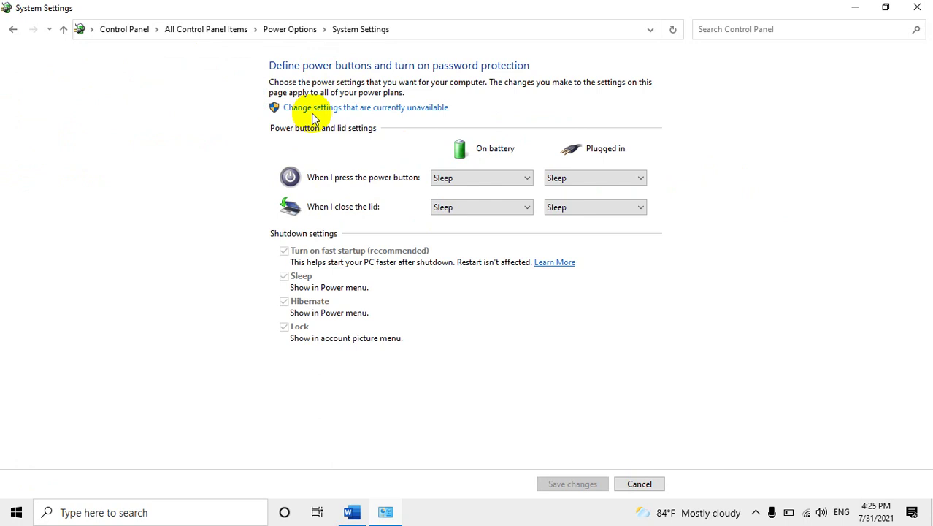
{"action": "left_click", "coordinate": [376, 109]}
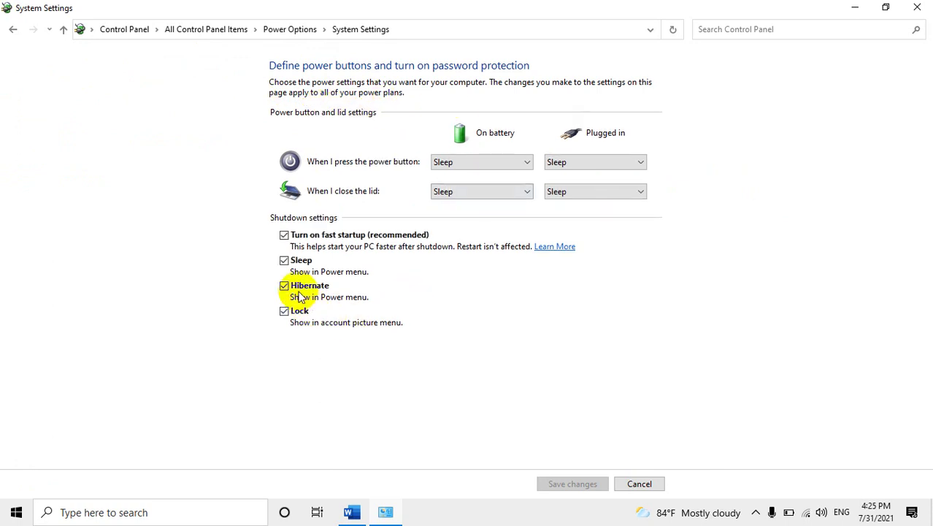
{"action": "left_click", "coordinate": [284, 286]}
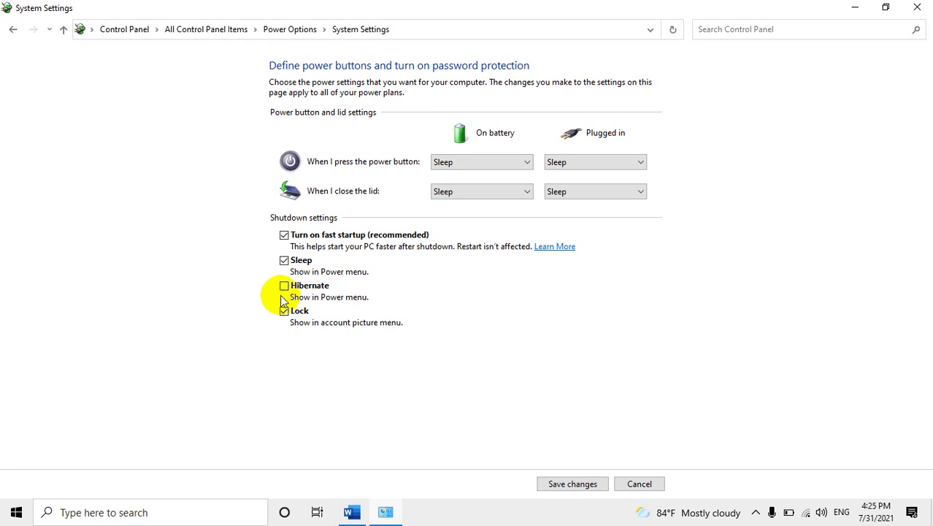
{"action": "left_click", "coordinate": [571, 484]}
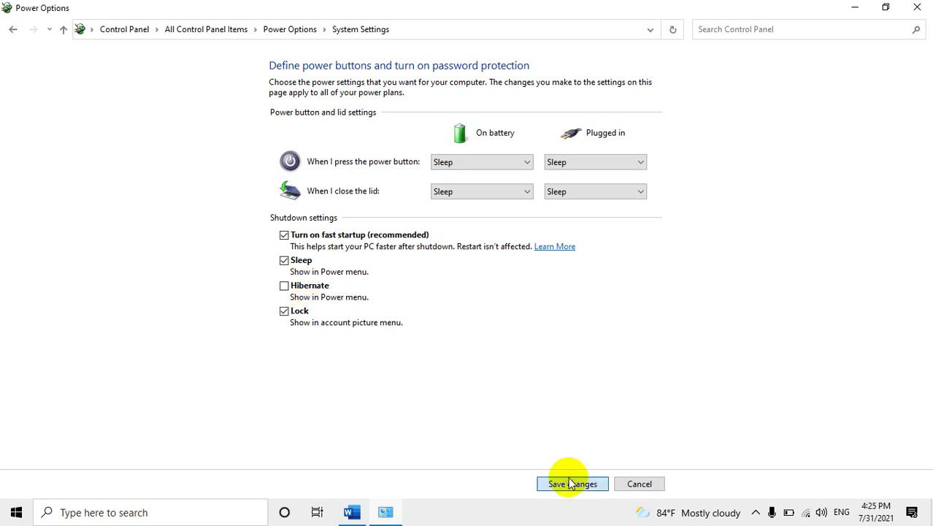
{"action": "right_click", "coordinate": [10, 512]}
{"action": "mouse_move", "coordinate": [94, 474]}
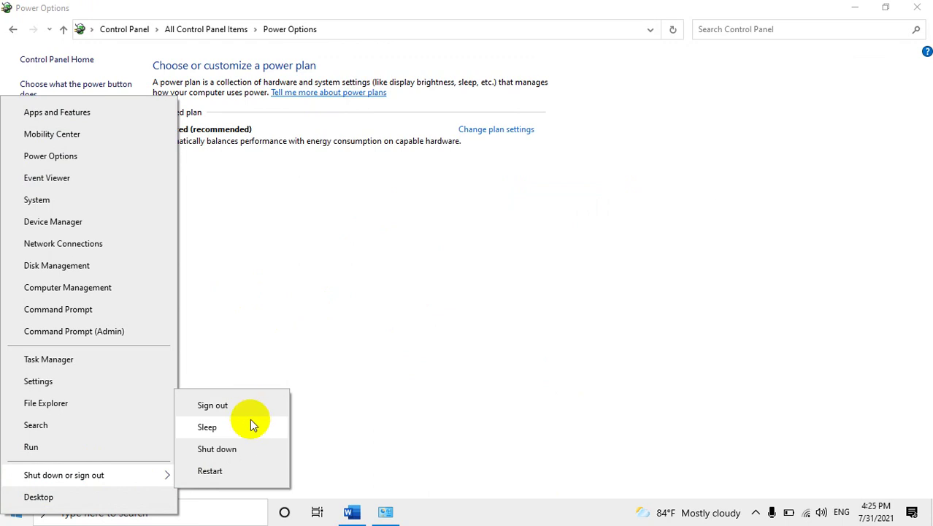
{"action": "left_click", "coordinate": [271, 321]}
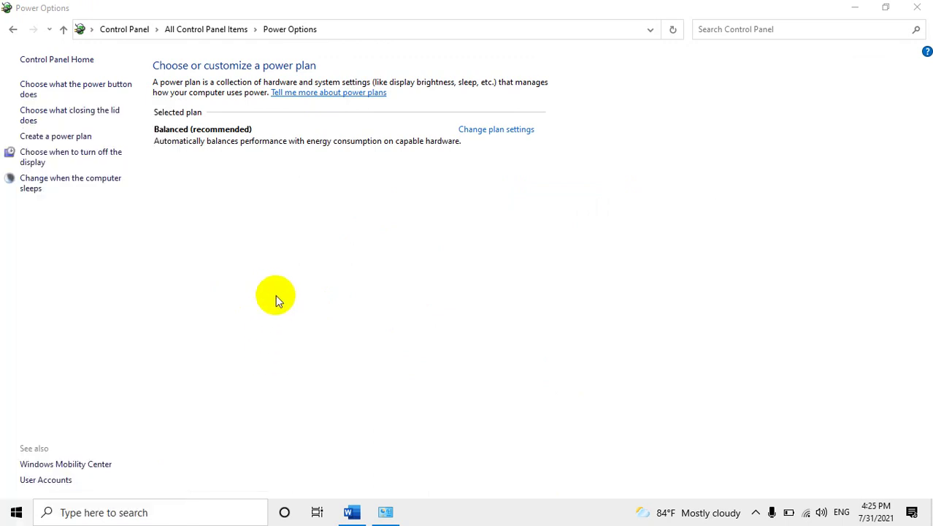
Re-enable Hibernate in the power button settings, save, and close Power Options.
{"action": "left_click", "coordinate": [82, 95]}
{"action": "left_click", "coordinate": [330, 110]}
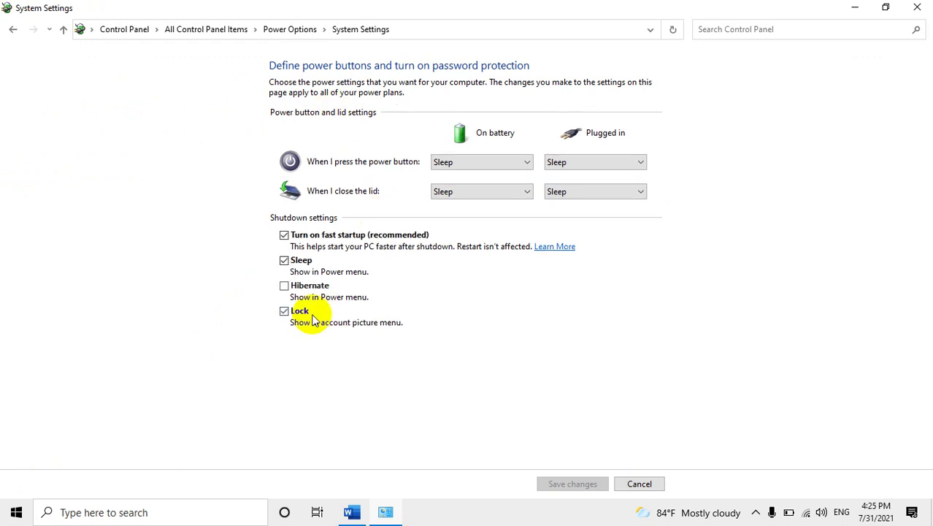
{"action": "left_click", "coordinate": [285, 285]}
{"action": "left_click", "coordinate": [570, 488]}
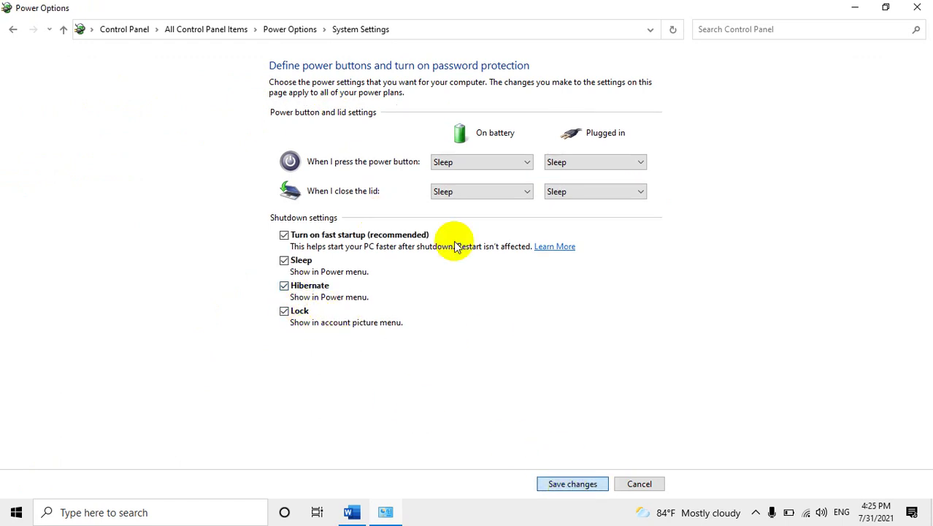
{"action": "left_click", "coordinate": [917, 7]}
Check the Win+X menu for Run, then add list item 3 'RUN' below Lock.
{"action": "right_click", "coordinate": [17, 511]}
{"action": "mouse_move", "coordinate": [54, 482]}
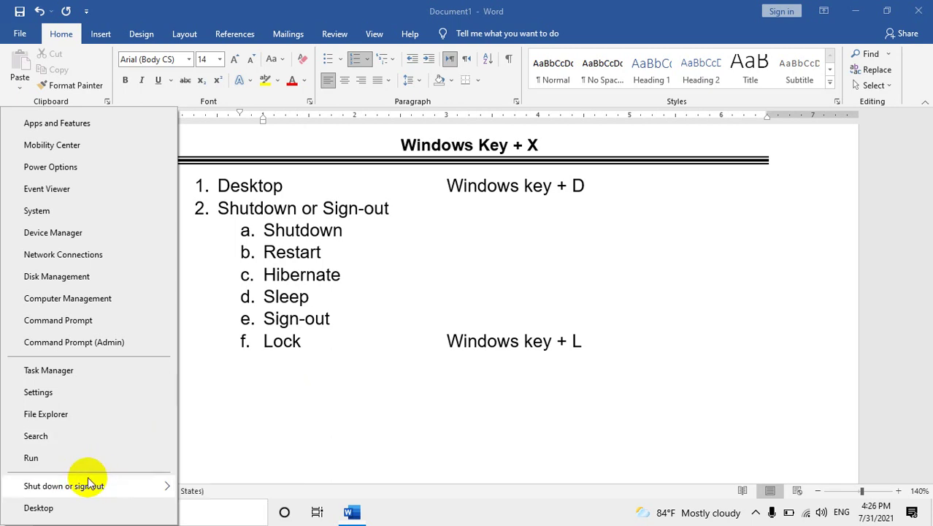
{"action": "left_click", "coordinate": [615, 351]}
{"action": "key", "text": "Return"}
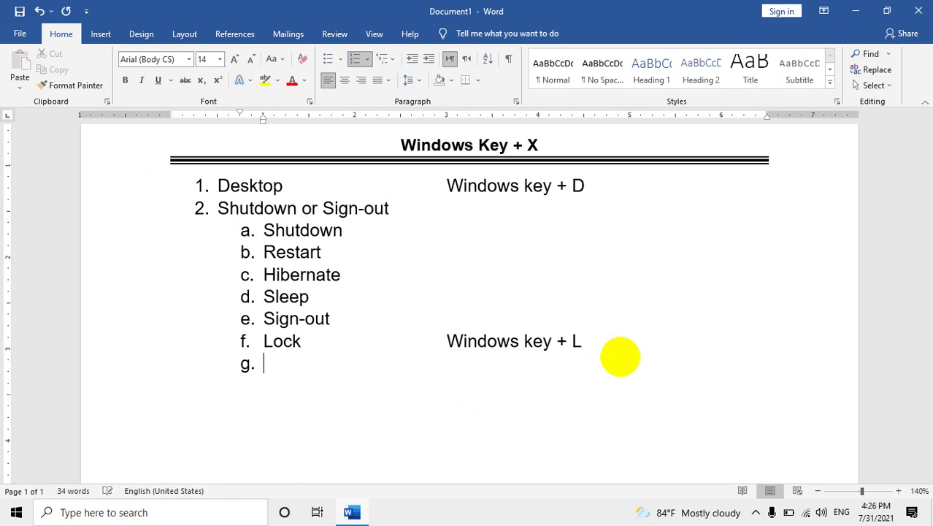
{"action": "key", "text": "shift+Tab"}
{"action": "type", "text": "RUN"}
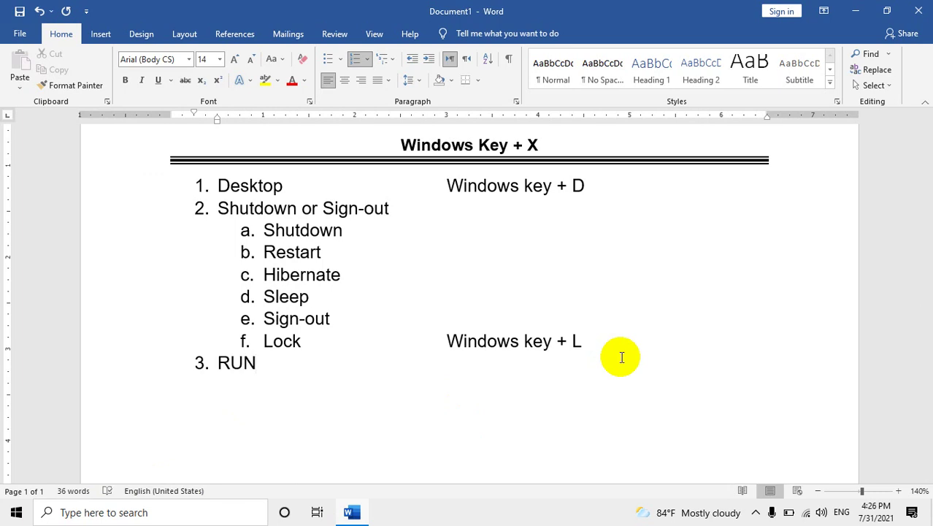
Enter 'Windows key + R' as RUN's shortcut and demonstrate it by opening Run.
{"action": "key", "text": "Tab"}
{"action": "key", "text": "Tab"}
{"action": "key", "text": "Tab"}
{"action": "key", "text": "Tab"}
{"action": "type", "text": "windowd"}
{"action": "key", "text": "BackSpace"}
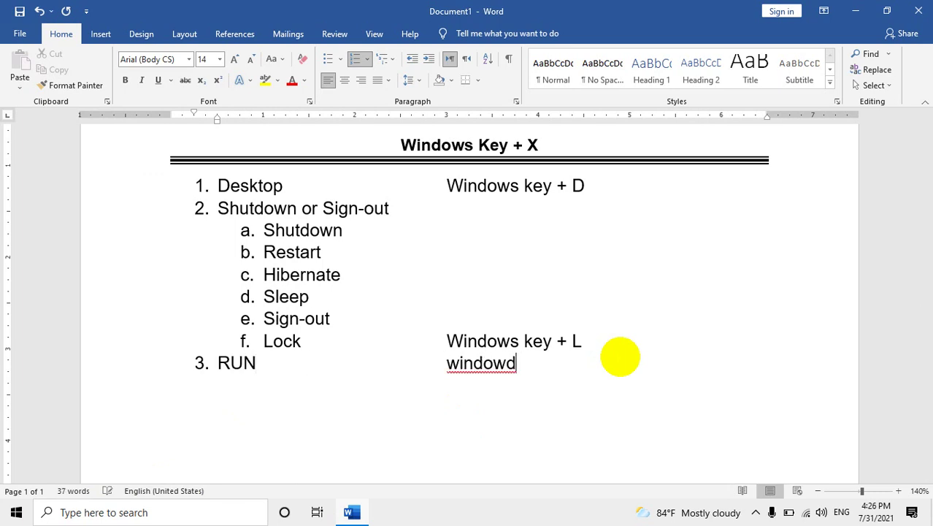
{"action": "key", "text": "BackSpace"}
{"action": "key", "text": "BackSpace"}
{"action": "key", "text": "BackSpace"}
{"action": "key", "text": "BackSpace"}
{"action": "key", "text": "BackSpace"}
{"action": "key", "text": "BackSpace"}
{"action": "type", "text": "Window"}
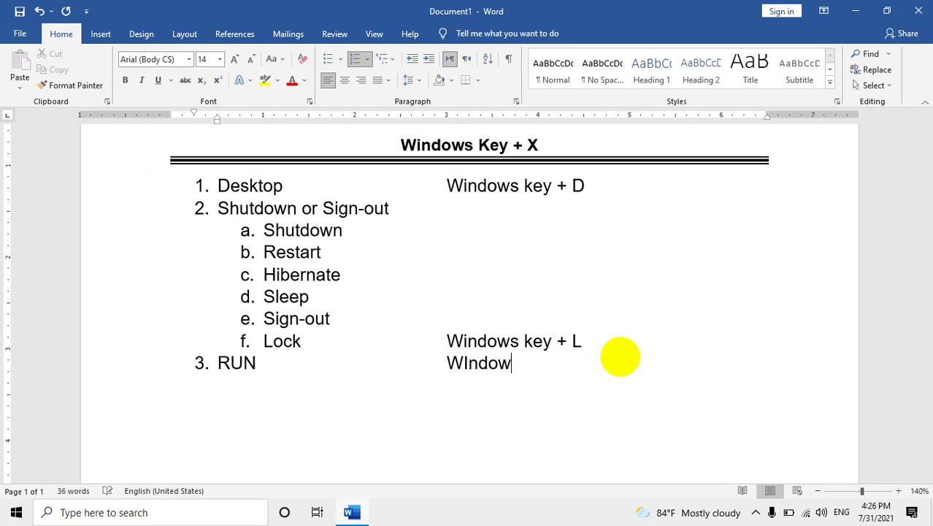
{"action": "type", "text": "s kye"}
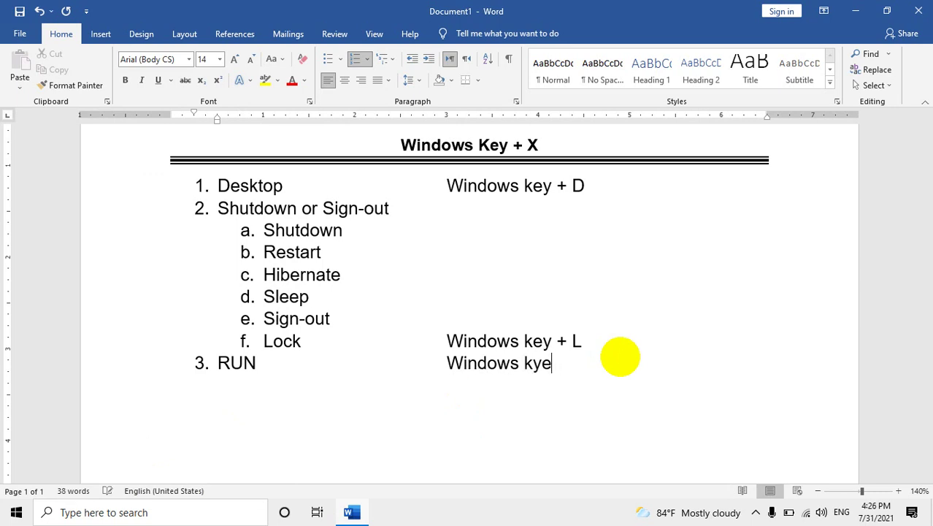
{"action": "key", "text": "BackSpace"}
{"action": "key", "text": "BackSpace"}
{"action": "type", "text": "ey + R"}
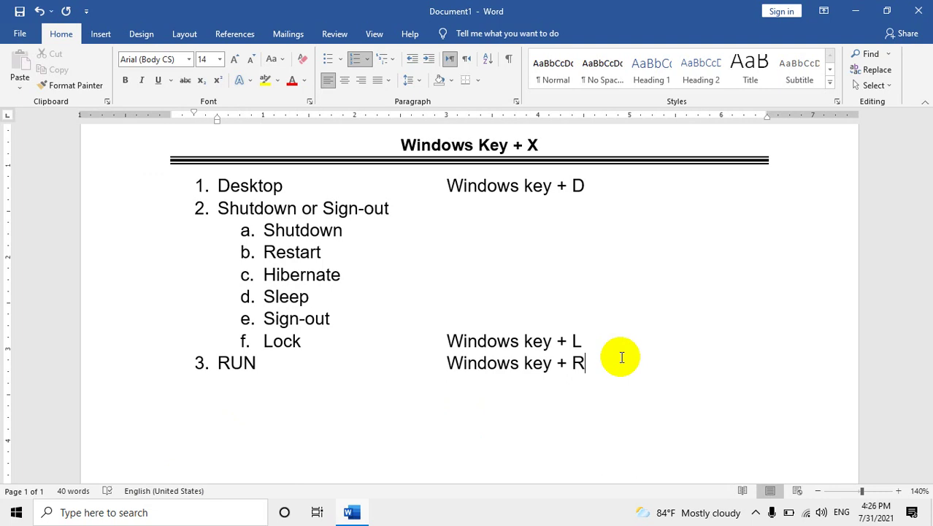
{"action": "key", "text": "super+r"}
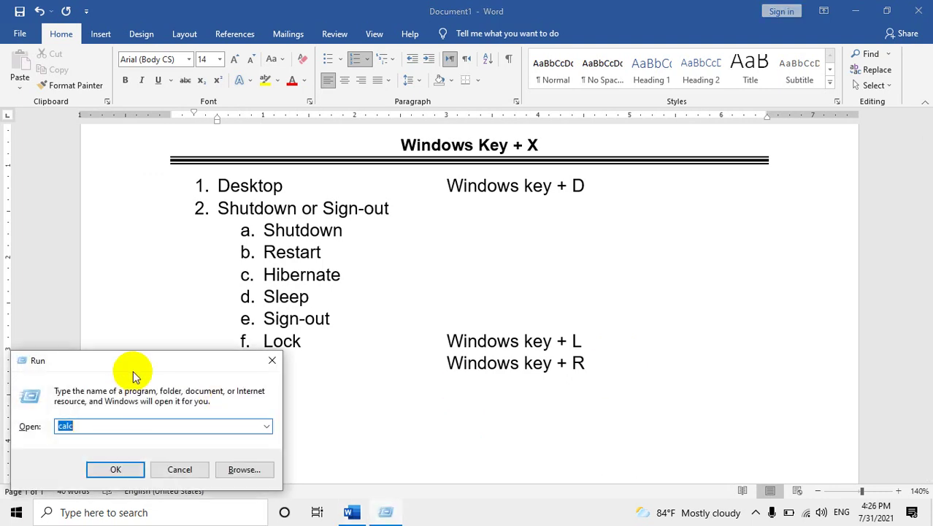
Move the Run dialog to the upper centre of the screen and close it.
{"action": "left_click_drag", "start_coordinate": [133, 362], "coordinate": [447, 136]}
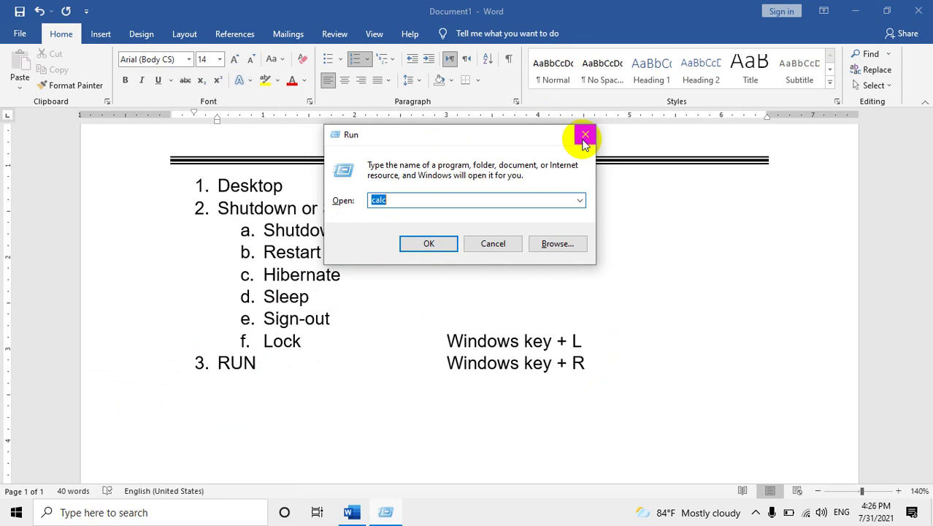
{"action": "left_click", "coordinate": [586, 135]}
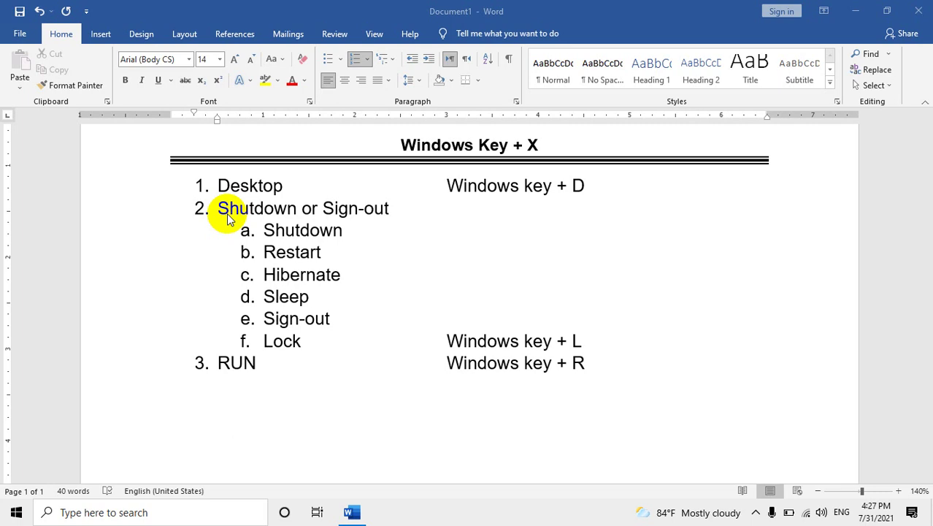
{"action": "right_click", "coordinate": [16, 512]}
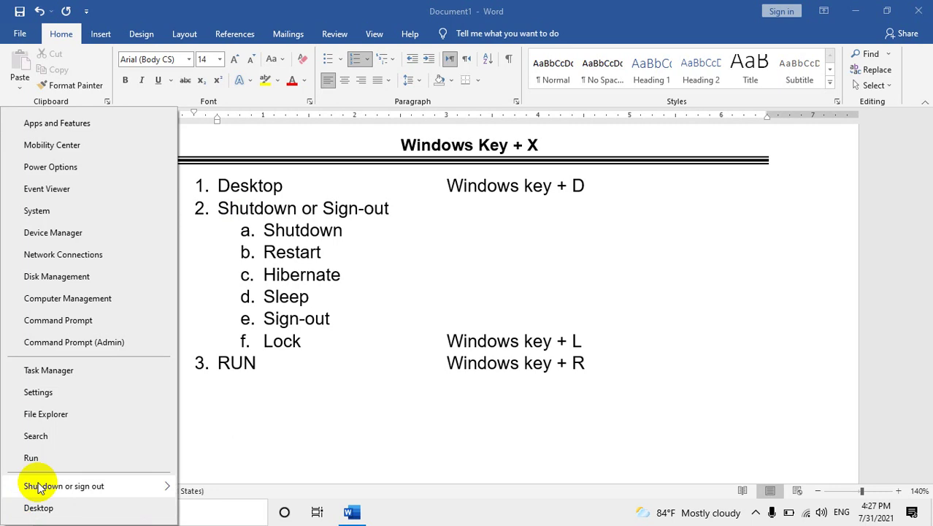
{"action": "left_click", "coordinate": [41, 466]}
{"action": "left_click_drag", "start_coordinate": [217, 361], "coordinate": [501, 126]}
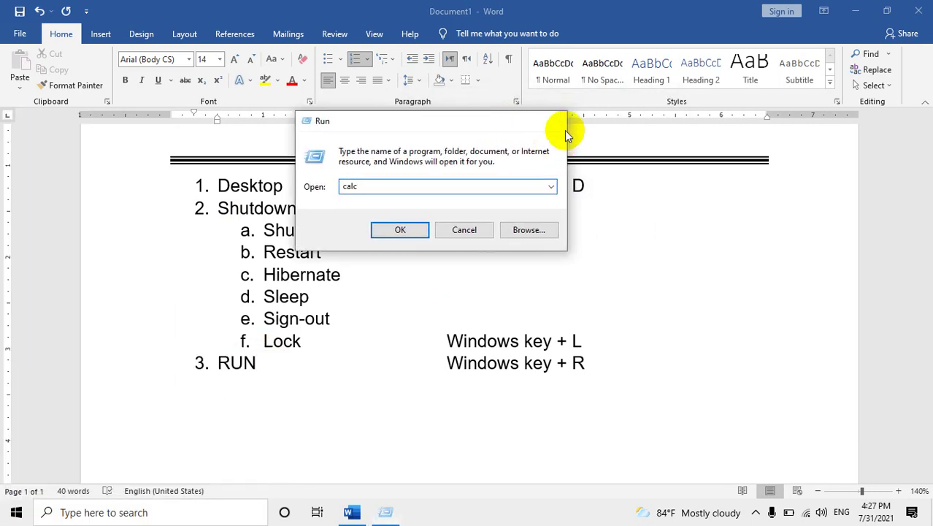
{"action": "left_click", "coordinate": [564, 129]}
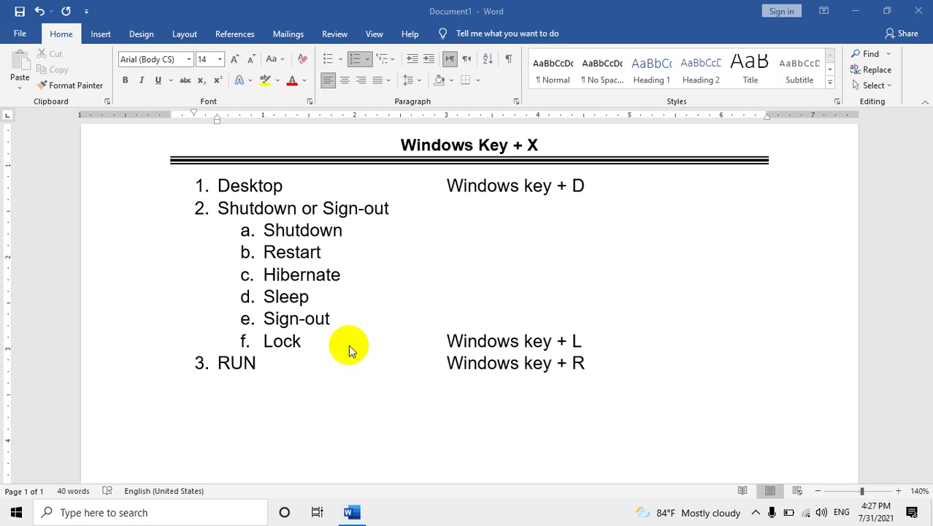
Open Run from the Win+X menu and try 'word', dismissing the not-found error.
{"action": "right_click", "coordinate": [12, 512]}
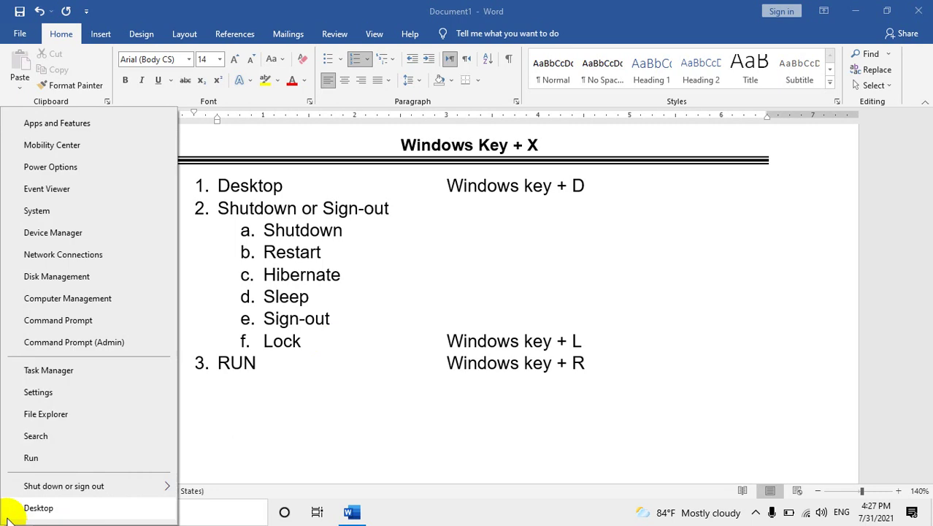
{"action": "left_click", "coordinate": [33, 457]}
{"action": "left_click_drag", "start_coordinate": [110, 356], "coordinate": [325, 183]}
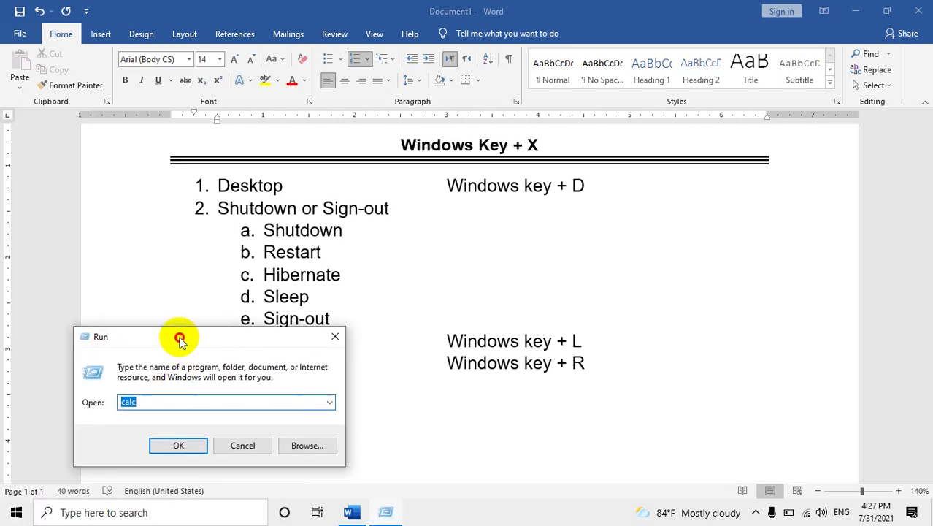
{"action": "type", "text": "word"}
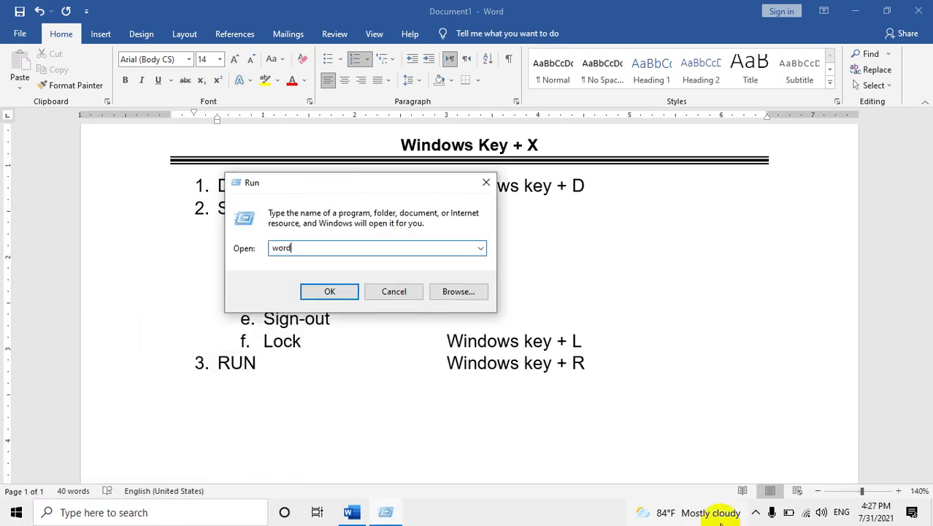
{"action": "key", "text": "Return"}
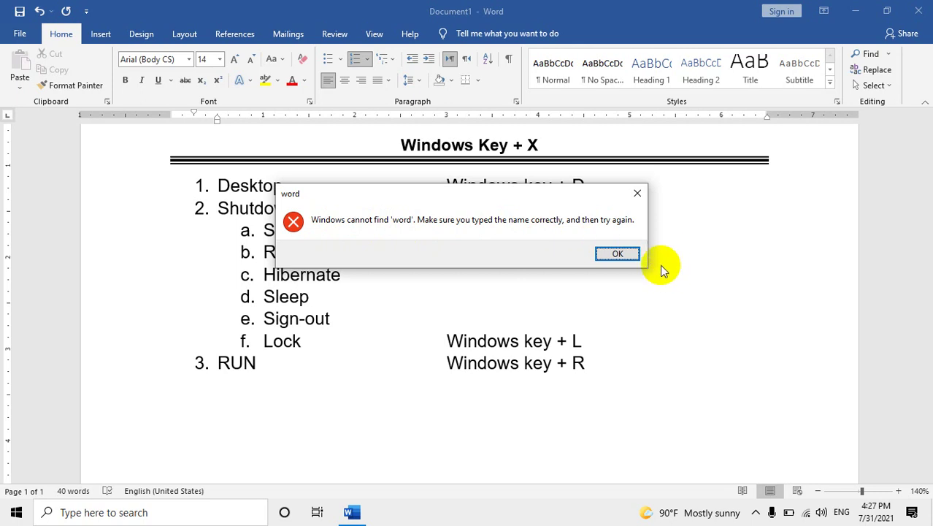
{"action": "left_click", "coordinate": [625, 253]}
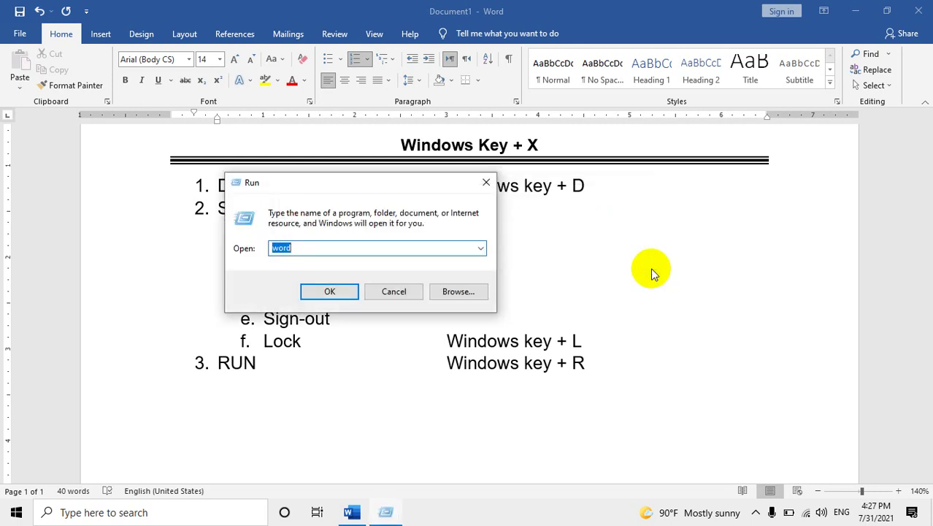
Launch Word with the winword command, then close the new Word window.
{"action": "type", "text": "winwo"}
{"action": "type", "text": "rd"}
{"action": "left_click", "coordinate": [327, 292]}
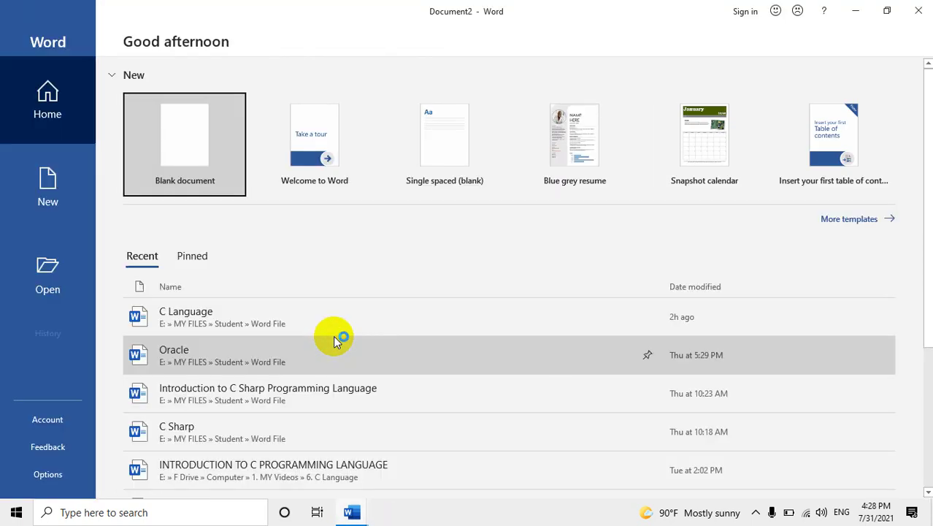
{"action": "left_click", "coordinate": [922, 24]}
Open Run from the Win+X menu and launch Calculator with the calc command.
{"action": "right_click", "coordinate": [31, 511]}
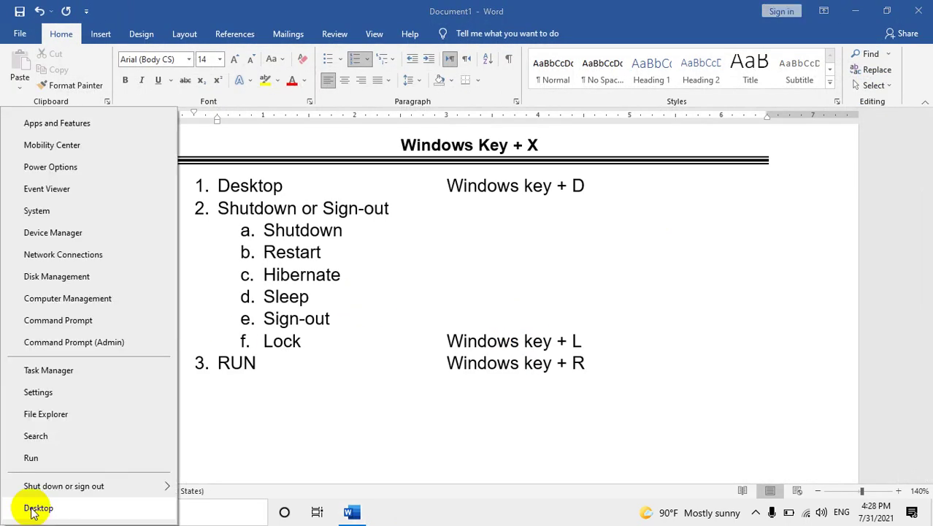
{"action": "left_click", "coordinate": [54, 460]}
{"action": "mouse_move", "coordinate": [132, 359]}
{"action": "left_mouse_down"}
{"action": "mouse_move", "coordinate": [192, 343]}
{"action": "mouse_move", "coordinate": [417, 181]}
{"action": "left_mouse_up"}
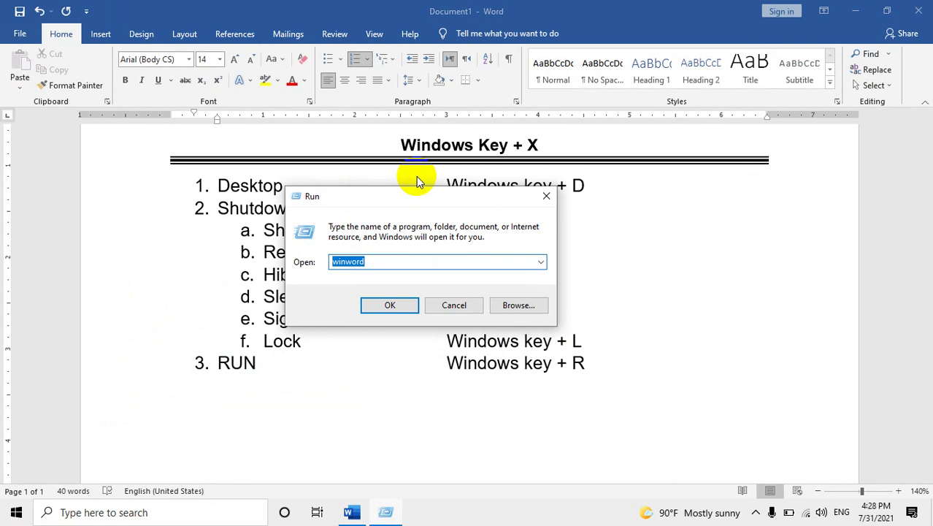
{"action": "type", "text": "cal"}
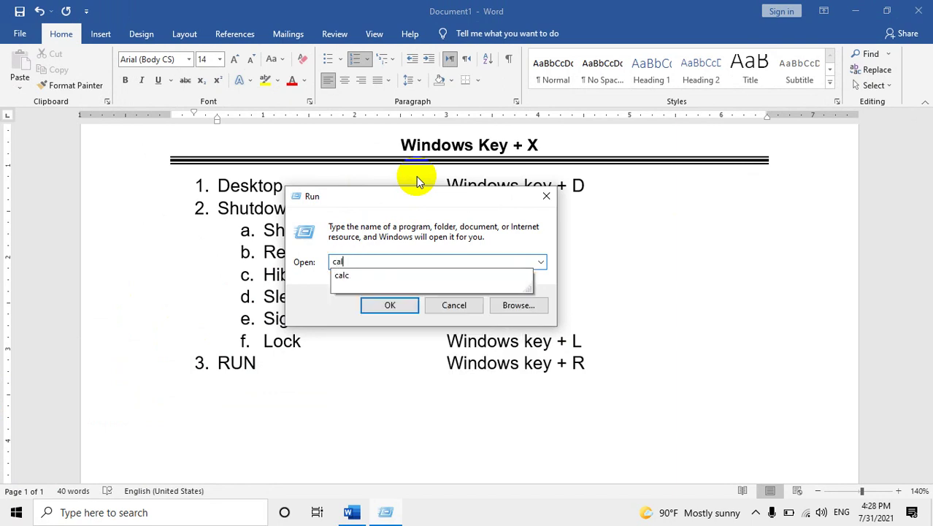
{"action": "type", "text": "c"}
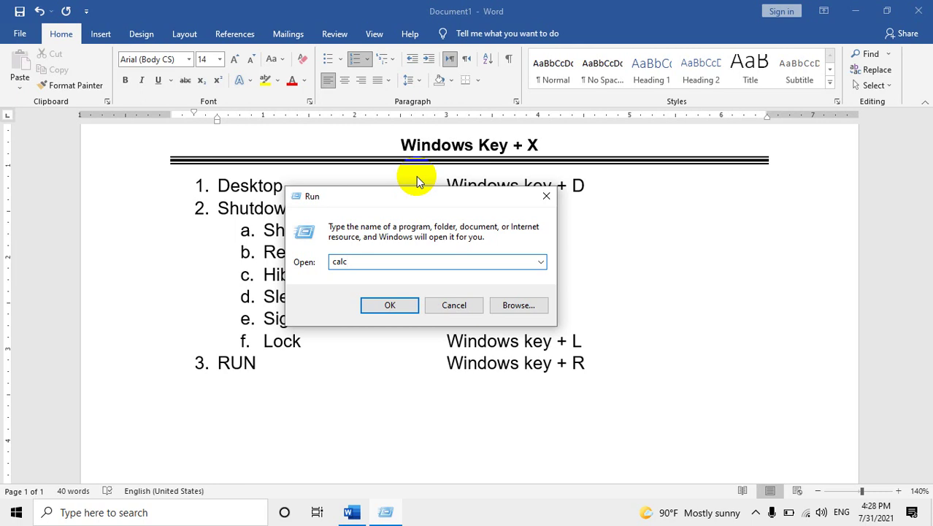
{"action": "key", "text": "Return"}
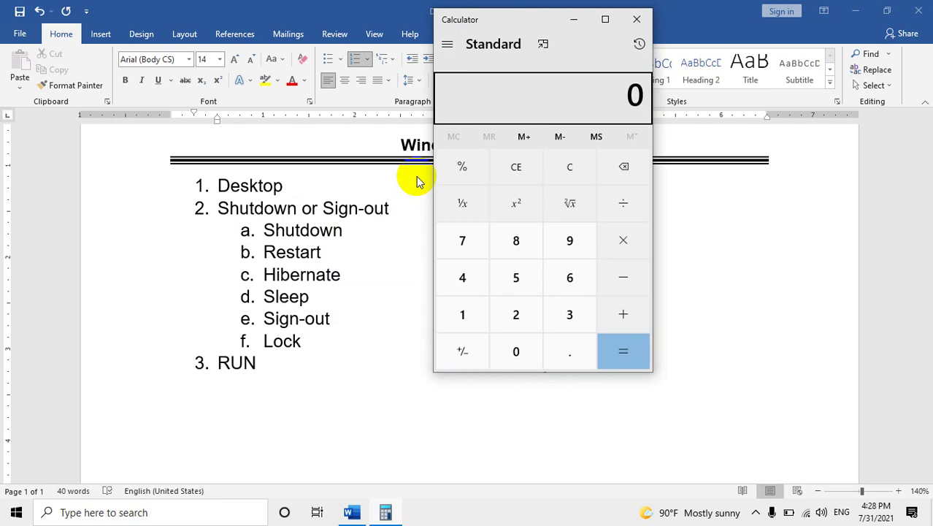
Try 'calculator' in Run, dismiss the not-found error, then close Run and Calculator.
{"action": "key", "text": "super+r"}
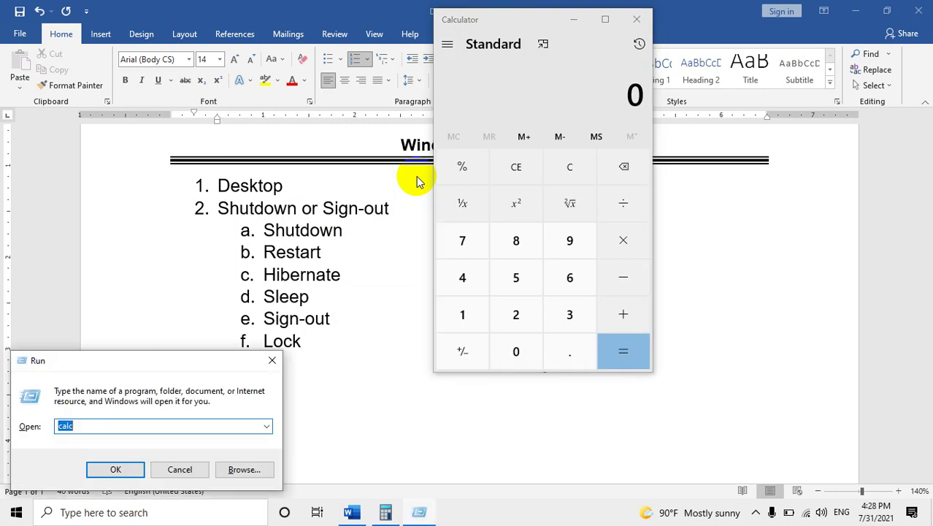
{"action": "type", "text": "calcul"}
{"action": "type", "text": "ator"}
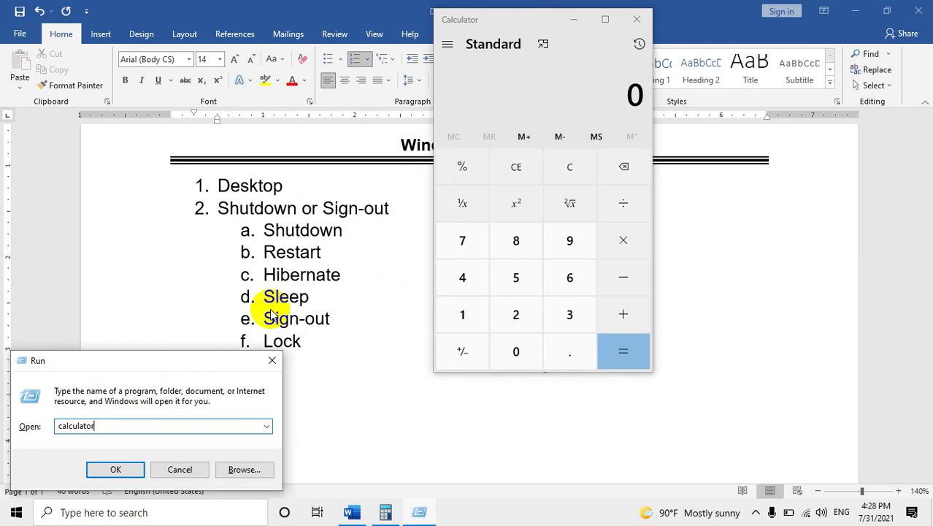
{"action": "left_click_drag", "start_coordinate": [217, 356], "coordinate": [451, 84]}
{"action": "left_click", "coordinate": [354, 195]}
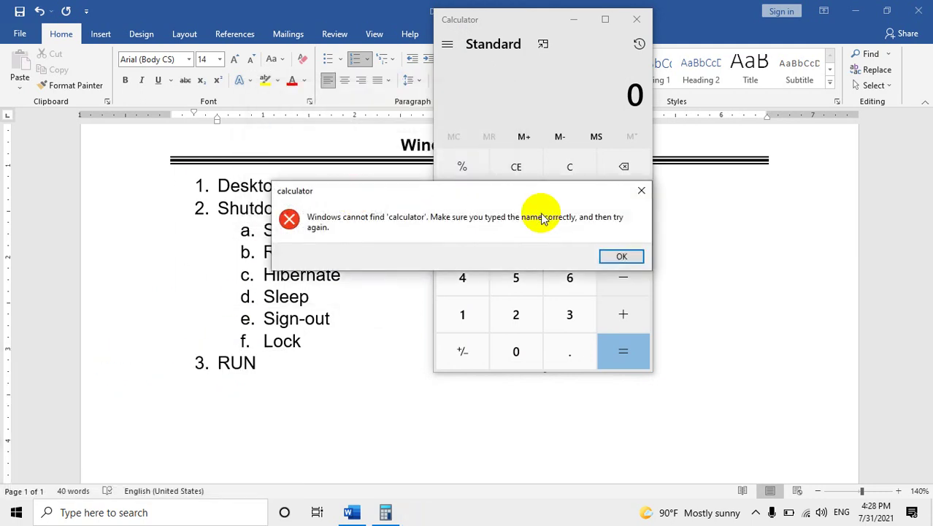
{"action": "left_click", "coordinate": [623, 253]}
{"action": "left_click", "coordinate": [510, 87]}
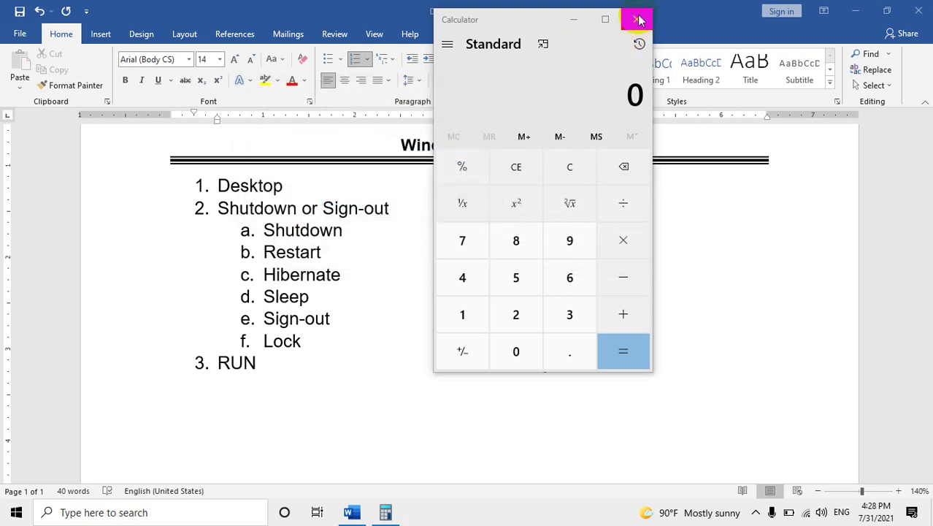
{"action": "left_click", "coordinate": [638, 18]}
Open Run from the Win+X menu and launch Paint with the mspaint command.
{"action": "right_click", "coordinate": [4, 520]}
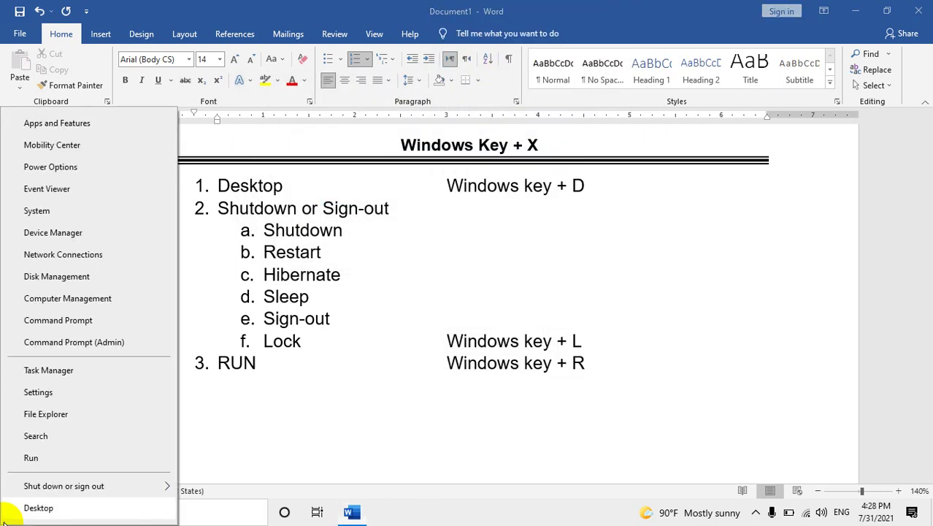
{"action": "left_click", "coordinate": [22, 457]}
{"action": "left_click_drag", "start_coordinate": [146, 367], "coordinate": [503, 105]}
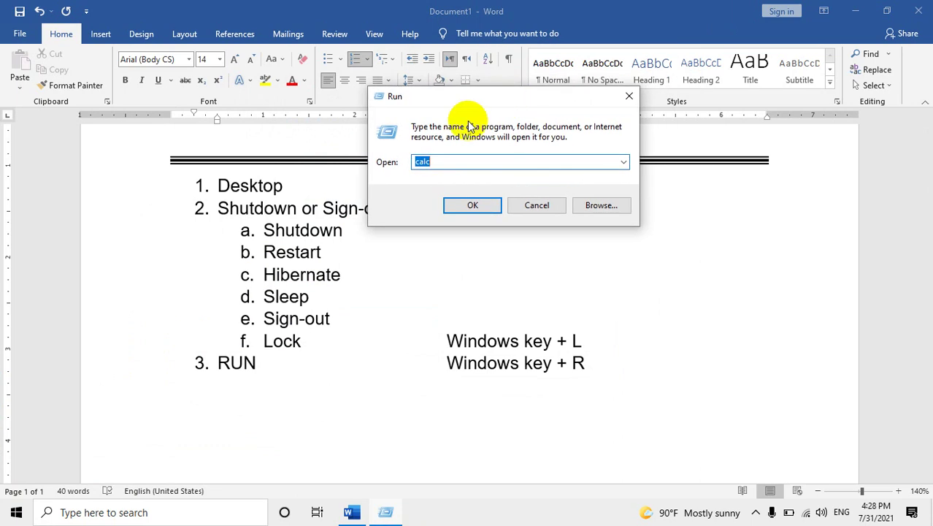
{"action": "type", "text": "ms"}
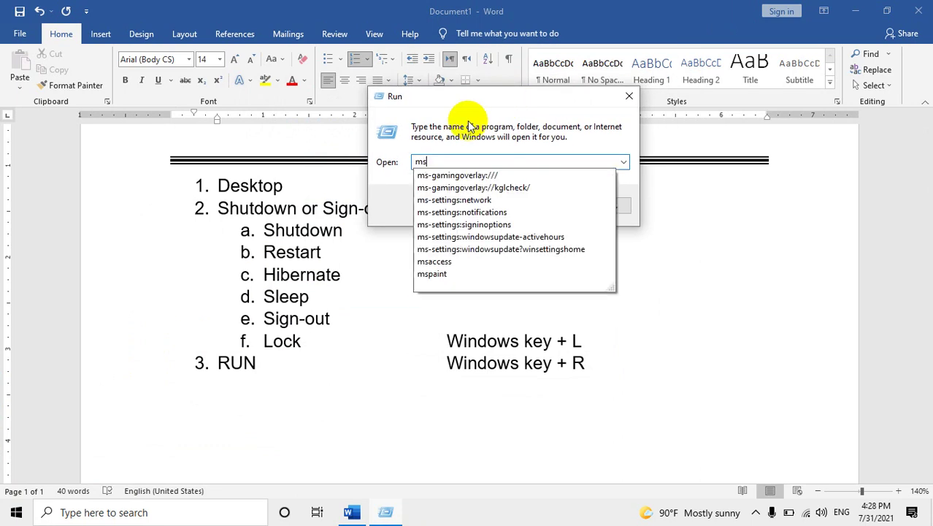
{"action": "type", "text": "paint"}
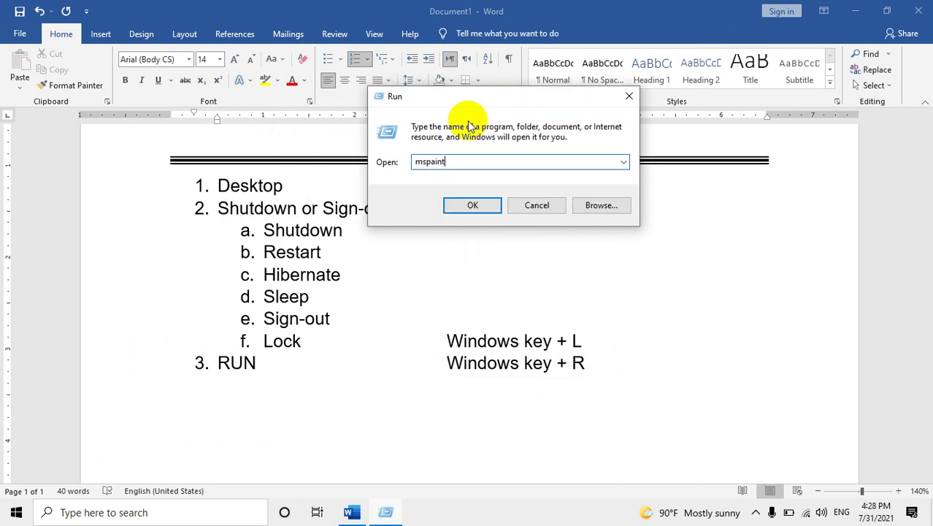
{"action": "key", "text": "Return"}
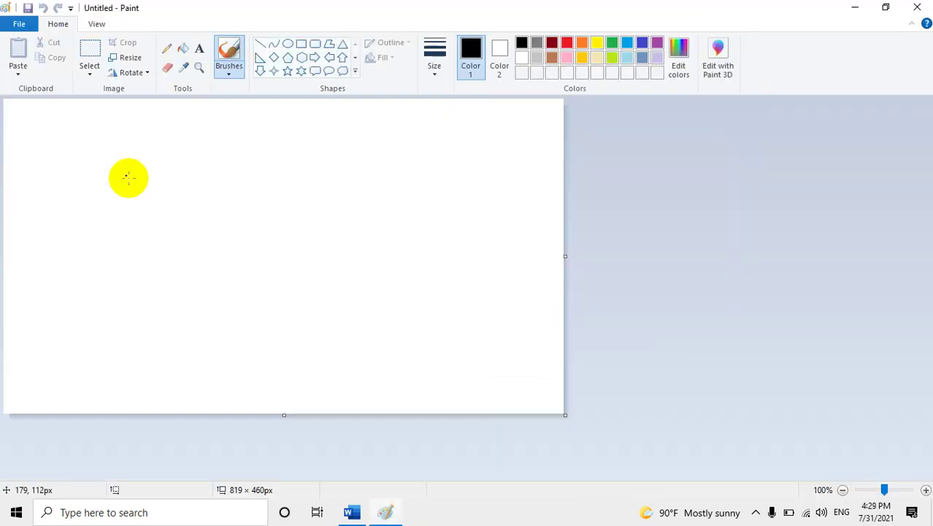
Draw a black zigzag line in Paint, then close it without saving.
{"action": "left_click_drag", "start_coordinate": [200, 196], "coordinate": [469, 263]}
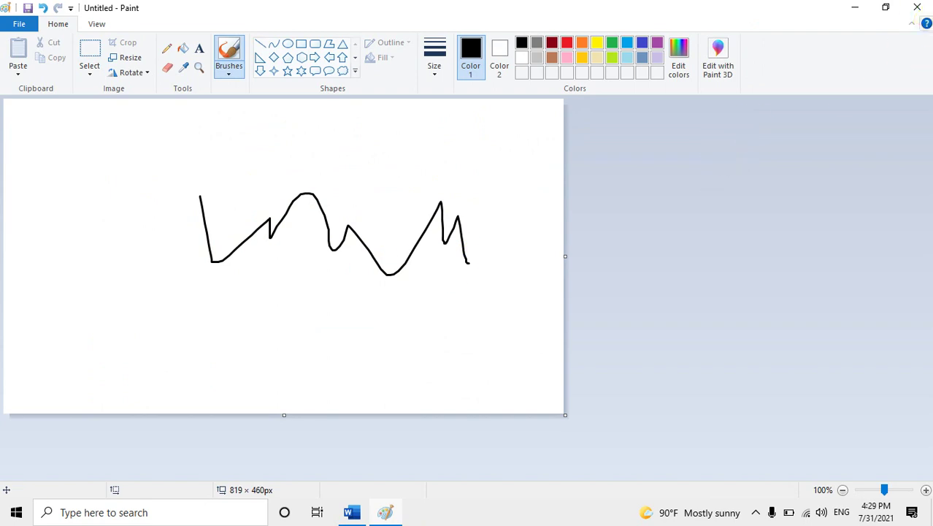
{"action": "left_click", "coordinate": [925, 8]}
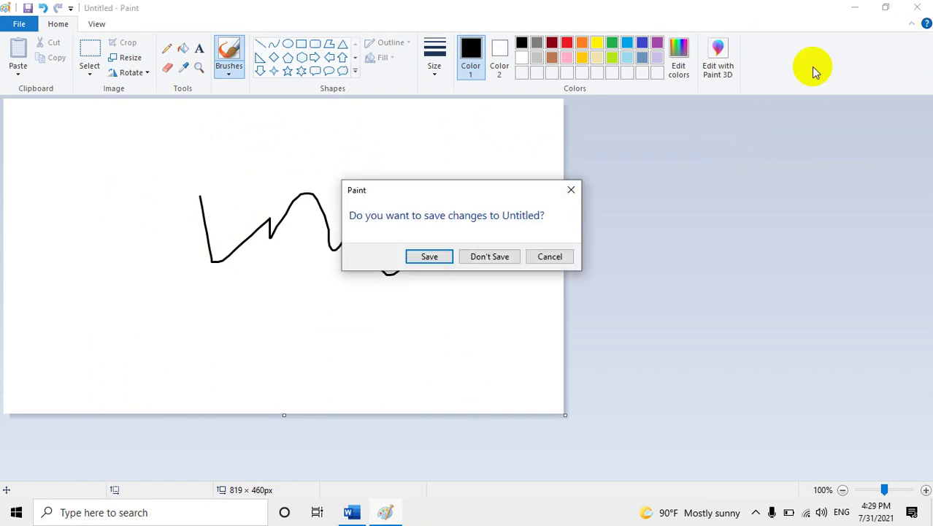
{"action": "left_click", "coordinate": [492, 254]}
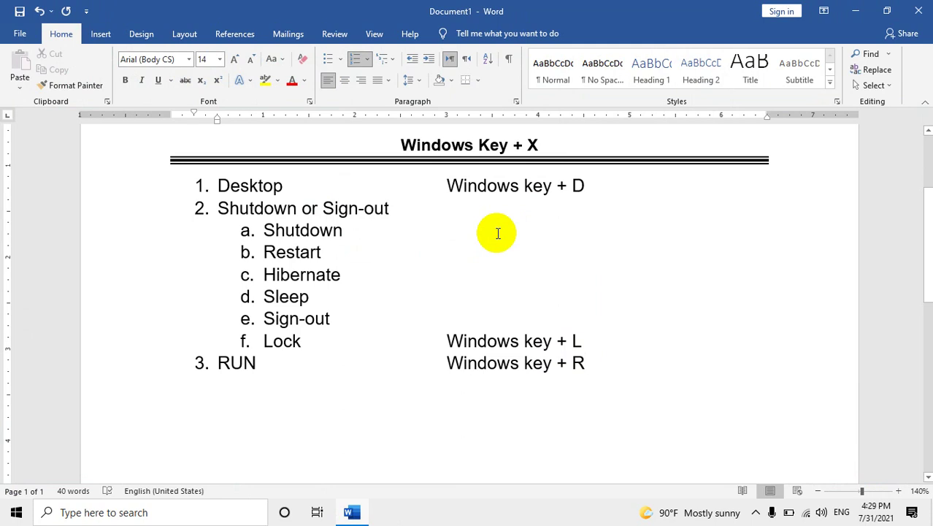
Replace the old mspaint entry in the Run dialog with osk to launch the On-Screen Keyboard.
{"action": "key", "text": "super+r"}
{"action": "mouse_move", "coordinate": [110, 361]}
{"action": "left_mouse_down"}
{"action": "mouse_move", "coordinate": [136, 363]}
{"action": "mouse_move", "coordinate": [368, 154]}
{"action": "left_mouse_up"}
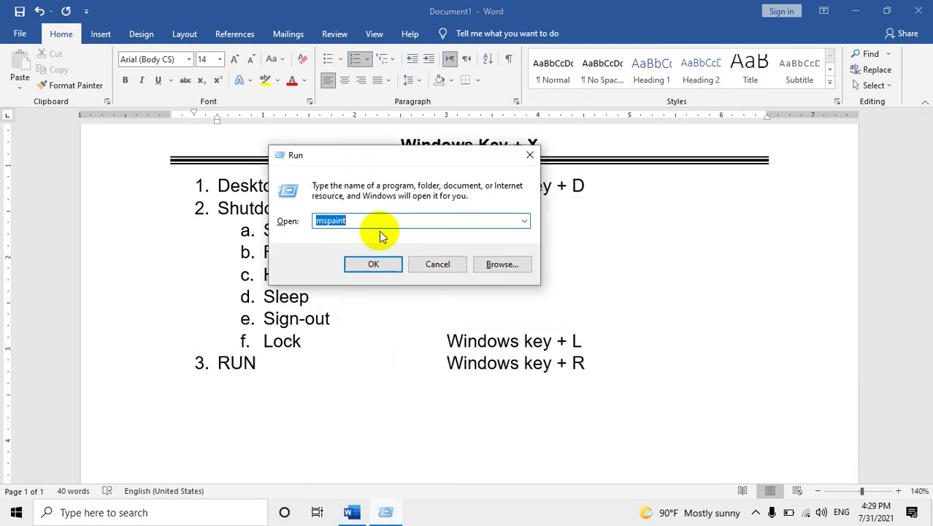
{"action": "key", "text": "BackSpace"}
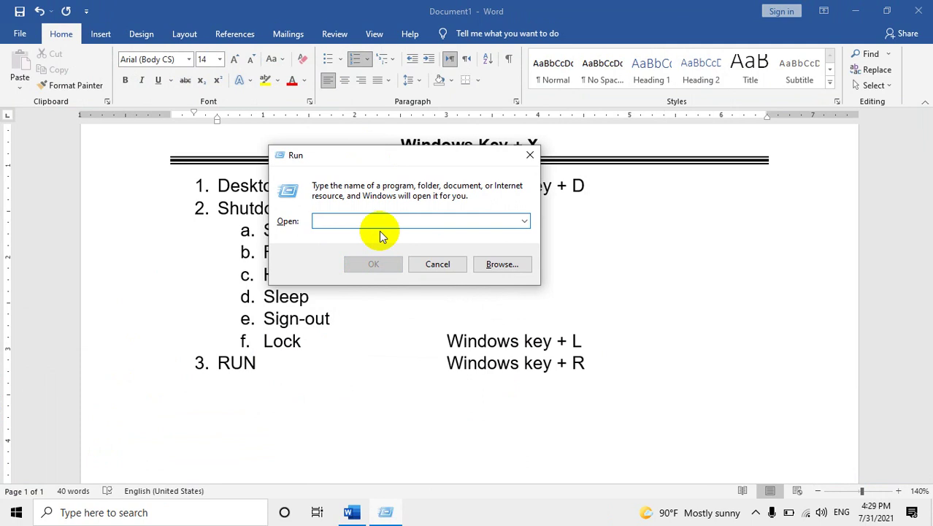
{"action": "type", "text": "osk"}
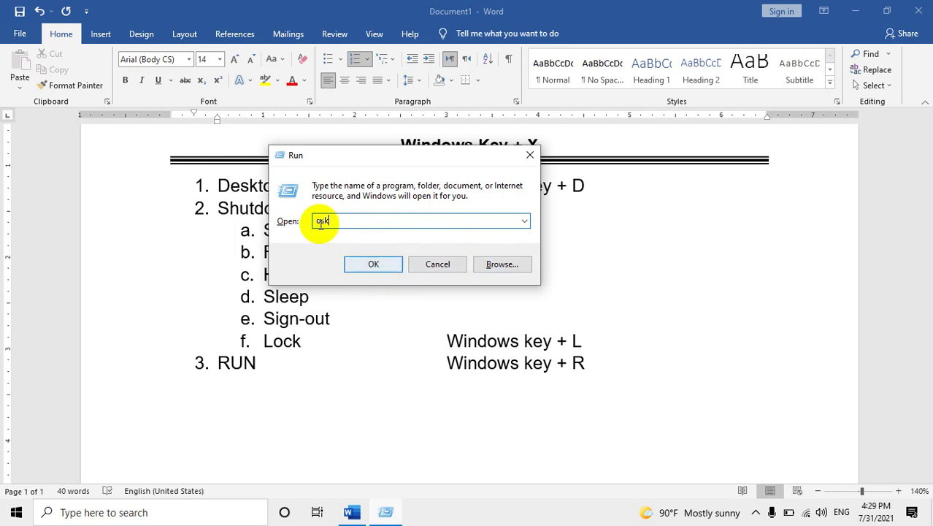
{"action": "left_click_drag", "start_coordinate": [337, 221], "coordinate": [303, 222]}
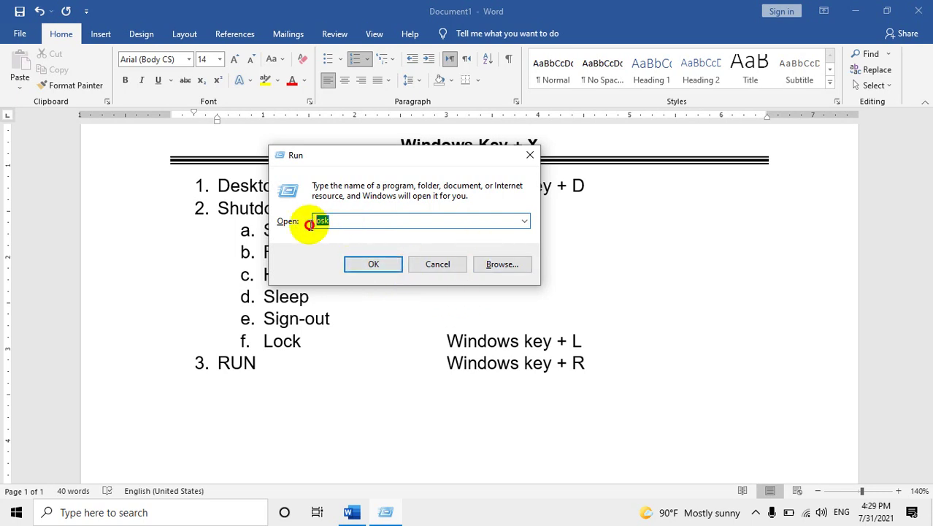
{"action": "left_click", "coordinate": [382, 265]}
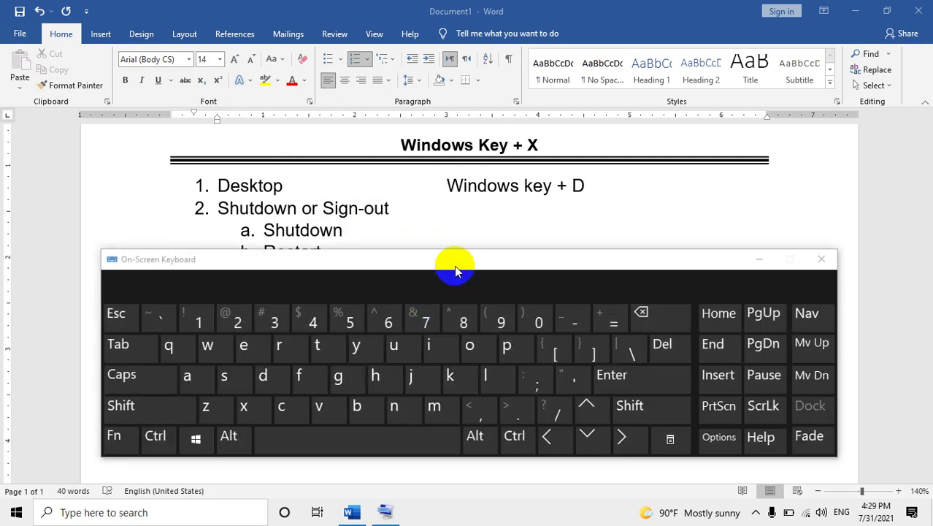
With the On-Screen Keyboard, start an indented test sub-item under RUN and type a few letters.
{"action": "left_click_drag", "start_coordinate": [455, 265], "coordinate": [449, 303]}
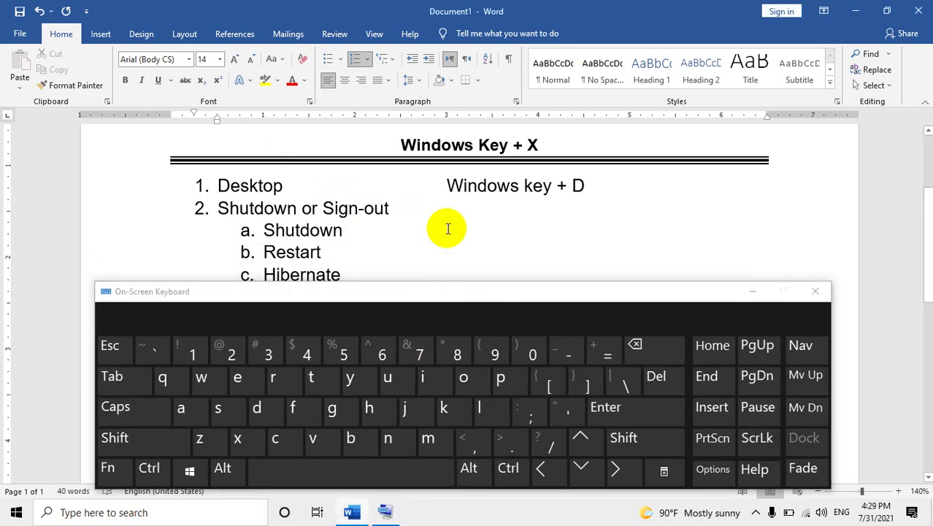
{"action": "scroll", "coordinate": [460, 238], "scroll_direction": "down", "scroll_amount": 5}
{"action": "scroll", "coordinate": [418, 246], "scroll_direction": "up", "scroll_amount": 3}
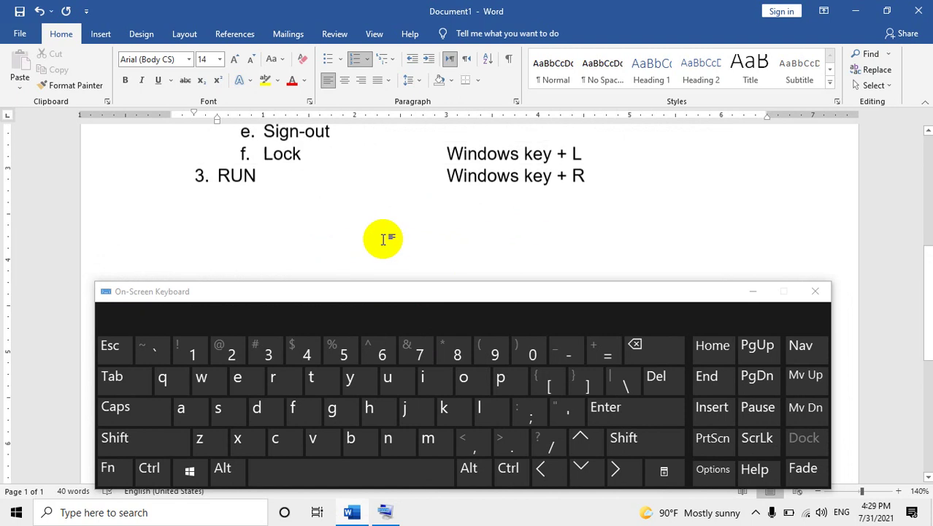
{"action": "left_click", "coordinate": [641, 409]}
{"action": "left_click", "coordinate": [113, 382]}
{"action": "left_click", "coordinate": [202, 377]}
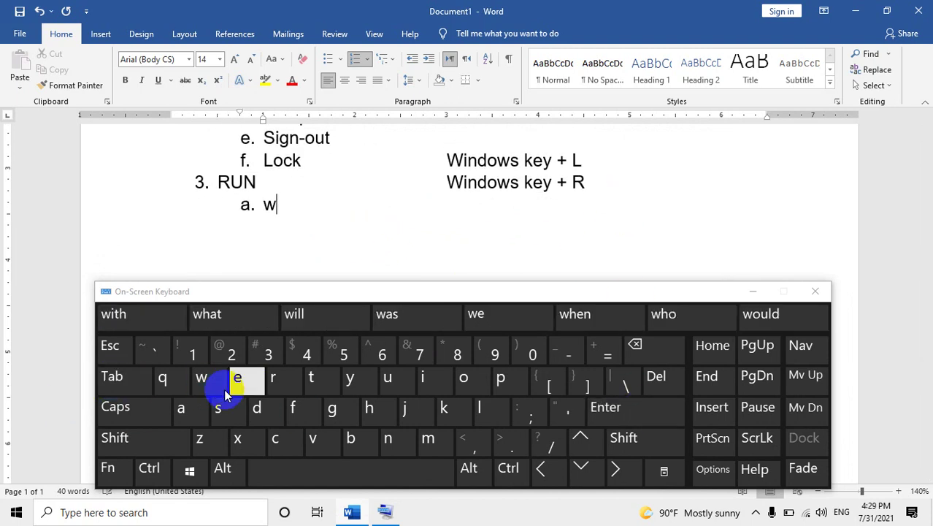
{"action": "left_click", "coordinate": [404, 408]}
{"action": "left_click", "coordinate": [350, 376]}
{"action": "left_click", "coordinate": [387, 376]}
Erase the test letters and sub-item, then close the On-Screen Keyboard.
{"action": "left_click", "coordinate": [644, 352]}
{"action": "left_click", "coordinate": [645, 353]}
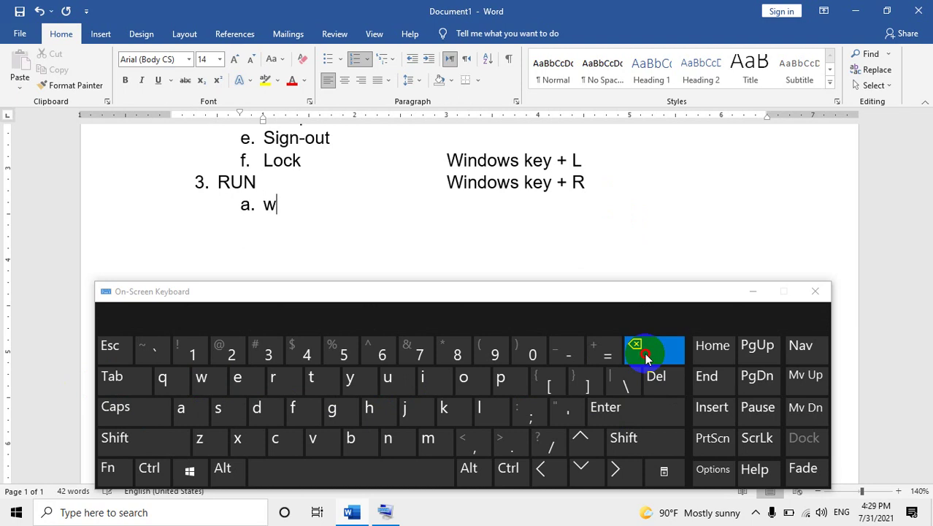
{"action": "left_click", "coordinate": [645, 353]}
{"action": "left_click", "coordinate": [645, 352]}
{"action": "left_click", "coordinate": [644, 352]}
{"action": "left_click", "coordinate": [645, 353]}
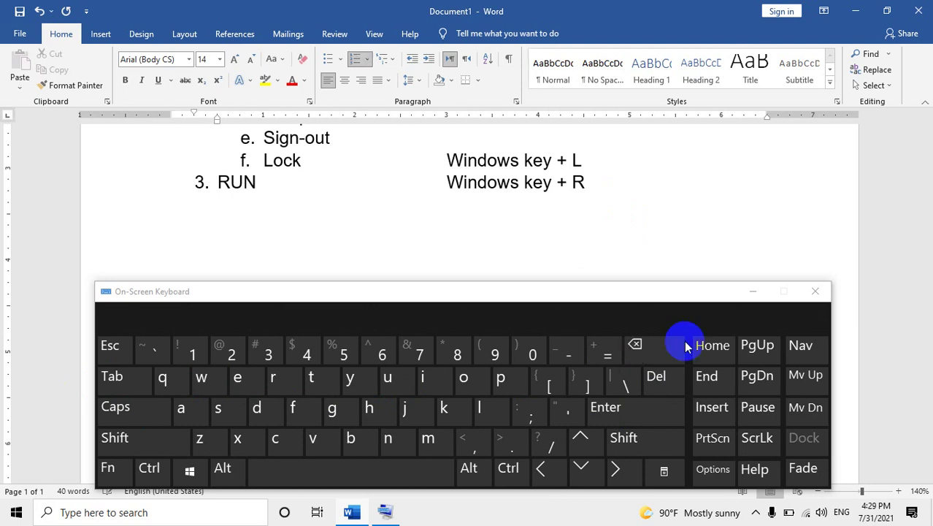
{"action": "left_click", "coordinate": [815, 292]}
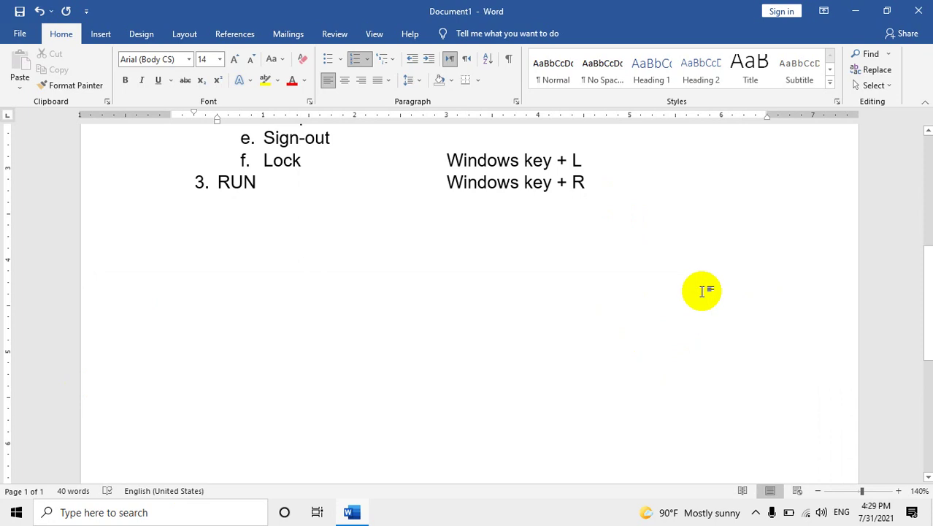
Add indented sub-item 'MS Paint' under RUN with command mspaint in the second column.
{"action": "key", "text": "Return"}
{"action": "key", "text": "Tab"}
{"action": "type", "text": "Ms"}
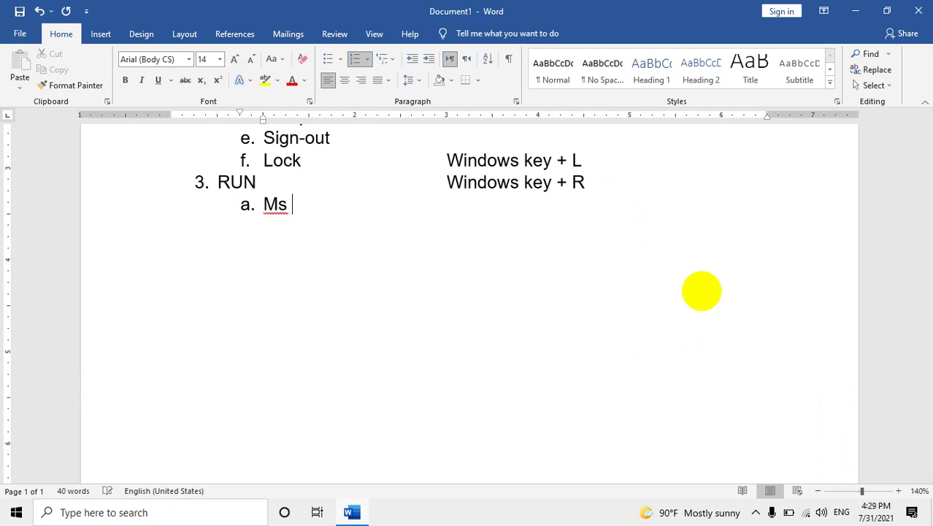
{"action": "key", "text": "BackSpace"}
{"action": "type", "text": "S Paint"}
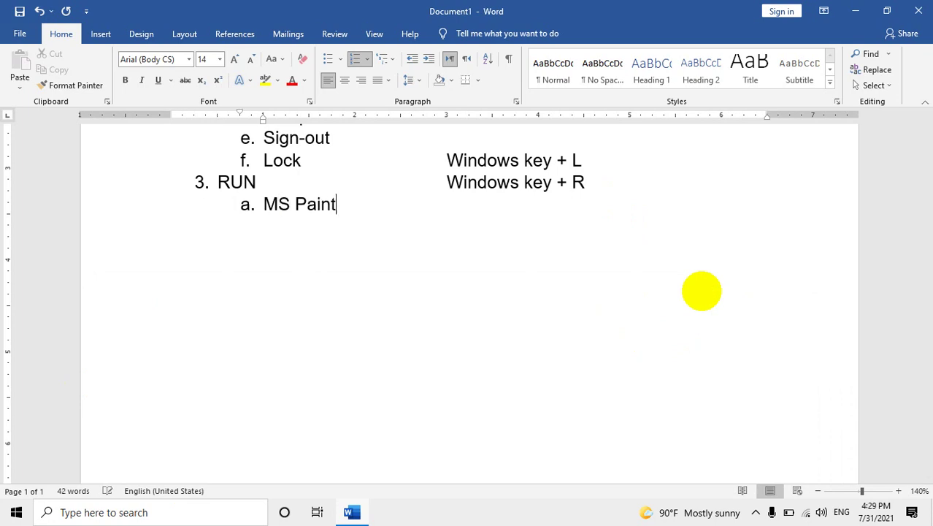
{"action": "key", "text": "Tab"}
{"action": "key", "text": "Tab"}
{"action": "key", "text": "Tab"}
{"action": "type", "text": "MS"}
{"action": "key", "text": "BackSpace"}
{"action": "key", "text": "BackSpace"}
{"action": "key", "text": "BackSpace"}
{"action": "key", "text": "Tab"}
{"action": "type", "text": "m"}
{"action": "type", "text": "spaint"}
Add sub-item 'Word' with its command Winword, fixing the typos.
{"action": "key", "text": "Return"}
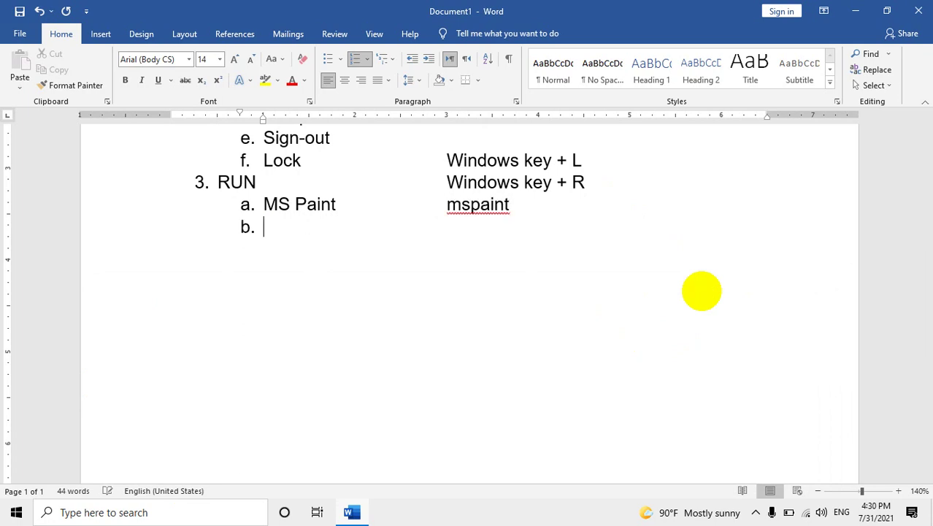
{"action": "type", "text": "Micr"}
{"action": "key", "text": "BackSpace"}
{"action": "key", "text": "BackSpace"}
{"action": "key", "text": "BackSpace"}
{"action": "key", "text": "BackSpace"}
{"action": "key", "text": "BackSpace"}
{"action": "type", "text": "Wored"}
{"action": "key", "text": "BackSpace"}
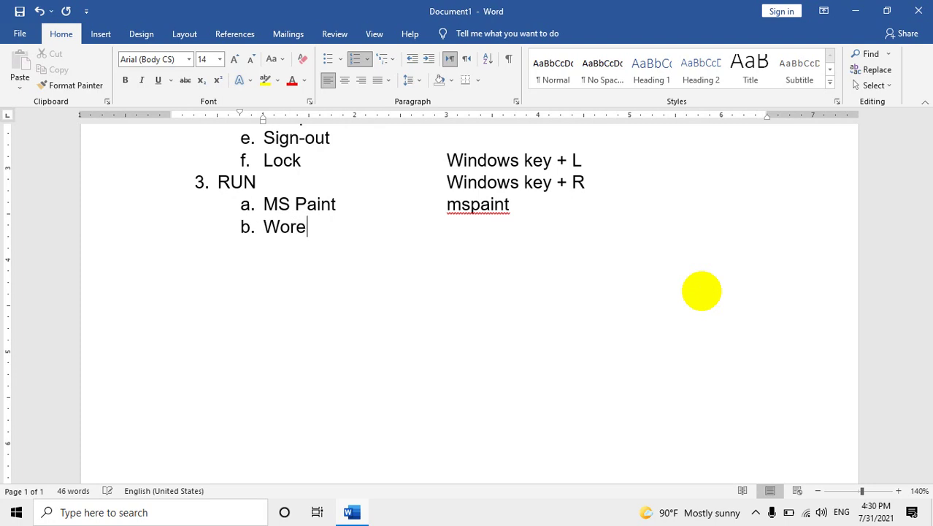
{"action": "key", "text": "BackSpace"}
{"action": "type", "text": "d"}
{"action": "key", "text": "Tab"}
{"action": "key", "text": "Tab"}
{"action": "type", "text": "W"}
{"action": "type", "text": "indo"}
{"action": "key", "text": "BackSpace"}
{"action": "key", "text": "BackSpace"}
{"action": "type", "text": "word"}
Add sub-item 'Excel' with the command Excel.
{"action": "key", "text": "Return"}
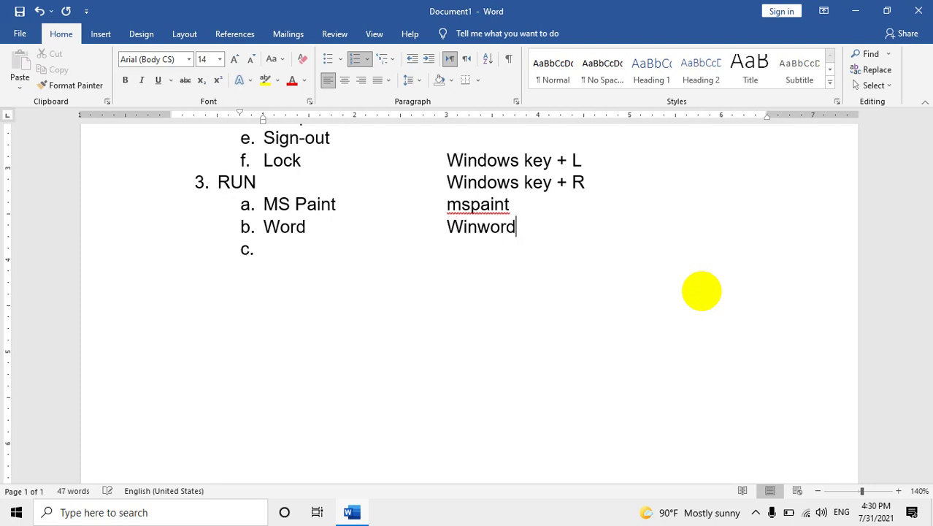
{"action": "type", "text": "Exc"}
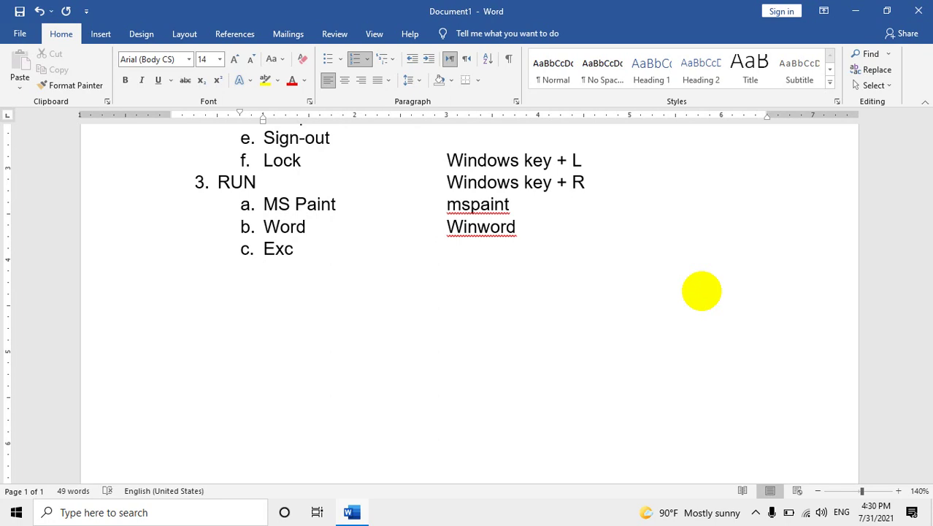
{"action": "type", "text": "el"}
{"action": "key", "text": "Tab"}
{"action": "key", "text": "Tab"}
{"action": "key", "text": "Tab"}
{"action": "type", "text": "E"}
{"action": "type", "text": "xec"}
{"action": "key", "text": "BackSpace"}
{"action": "key", "text": "BackSpace"}
{"action": "type", "text": "cel"}
Add sub-item 'Power Point' with the command powerpnt.
{"action": "key", "text": "Return"}
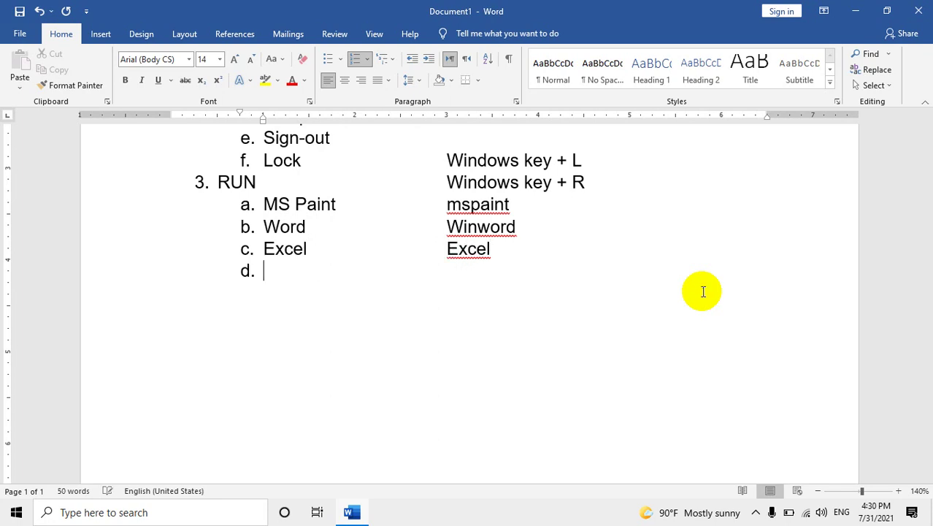
{"action": "type", "text": "Power Poinrt"}
{"action": "key", "text": "Tab"}
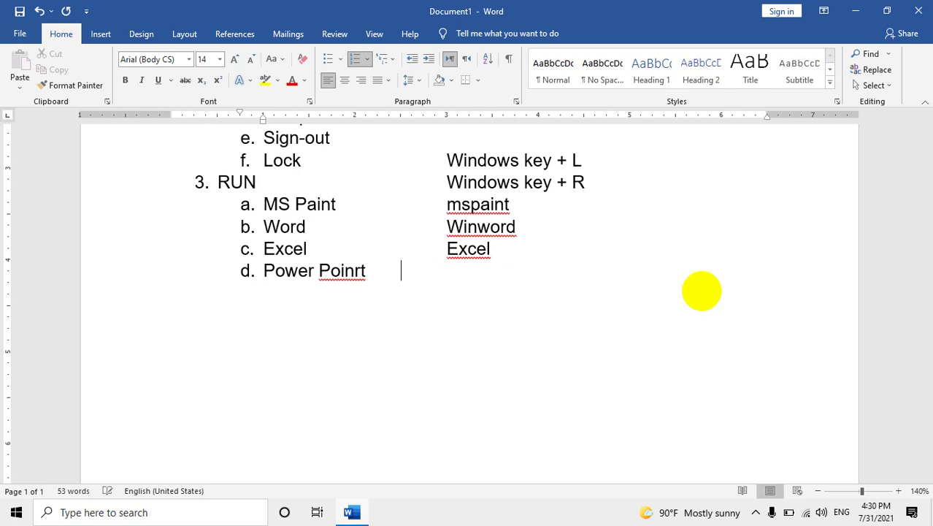
{"action": "key", "text": "BackSpace"}
{"action": "key", "text": "BackSpace"}
{"action": "key", "text": "BackSpace"}
{"action": "type", "text": "t"}
{"action": "key", "text": "Tab"}
{"action": "type", "text": "powerpnt"}
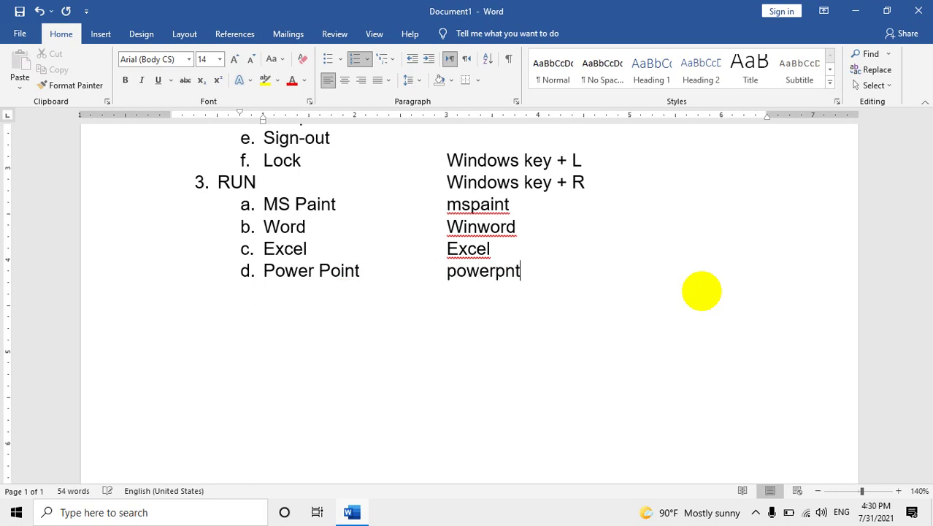
Add sub-item 'Calculator' with command calc, fixing the misspelling via spelling suggestions.
{"action": "key", "text": "Return"}
{"action": "type", "text": "clac"}
{"action": "key", "text": "BackSpace"}
{"action": "key", "text": "BackSpace"}
{"action": "key", "text": "BackSpace"}
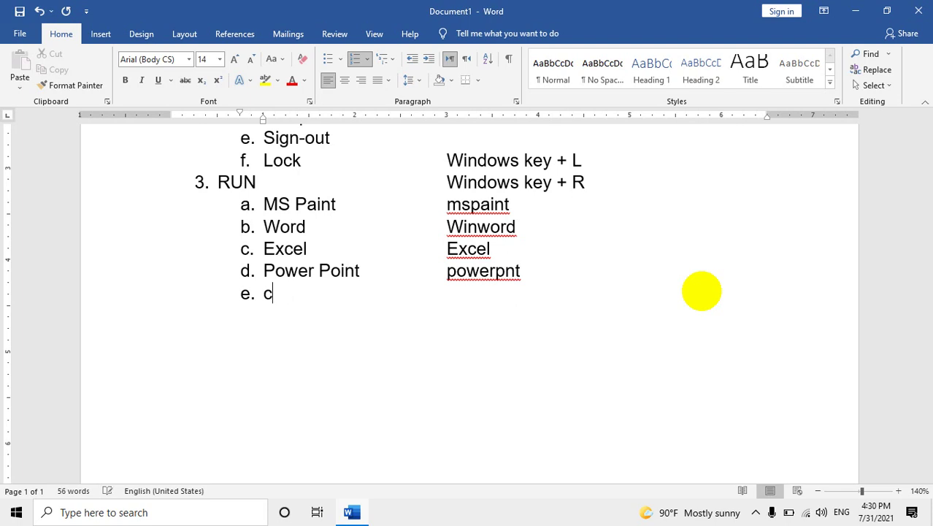
{"action": "key", "text": "BackSpace"}
{"action": "type", "text": "ca"}
{"action": "type", "text": "lcuatoar "}
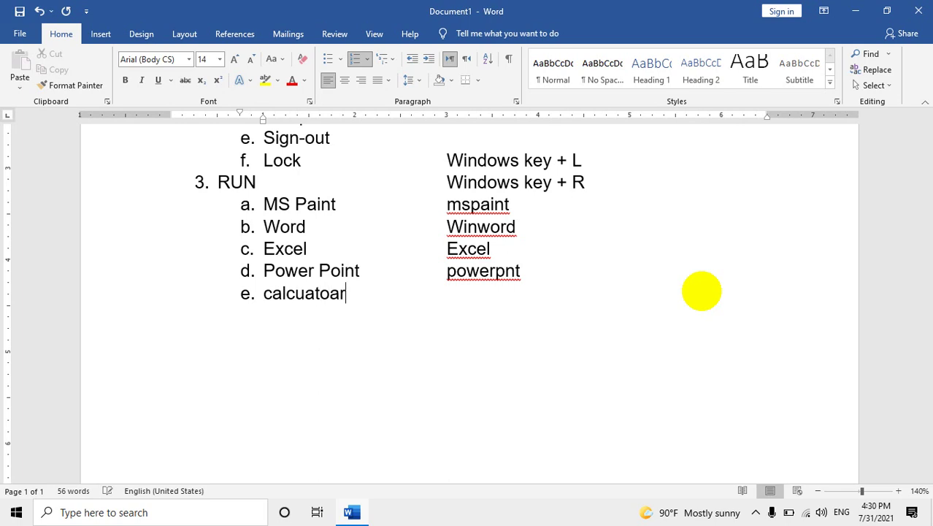
{"action": "type", "text": "`"}
{"action": "key", "text": "Tab"}
{"action": "key", "text": "BackSpace"}
{"action": "key", "text": "BackSpace"}
{"action": "key", "text": "BackSpace"}
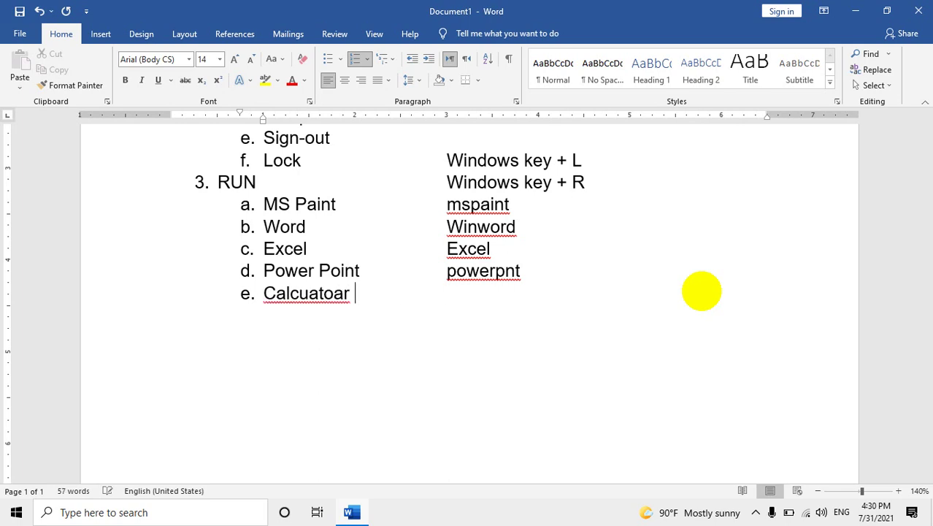
{"action": "key", "text": "Tab"}
{"action": "key", "text": "Tab"}
{"action": "type", "text": "calc"}
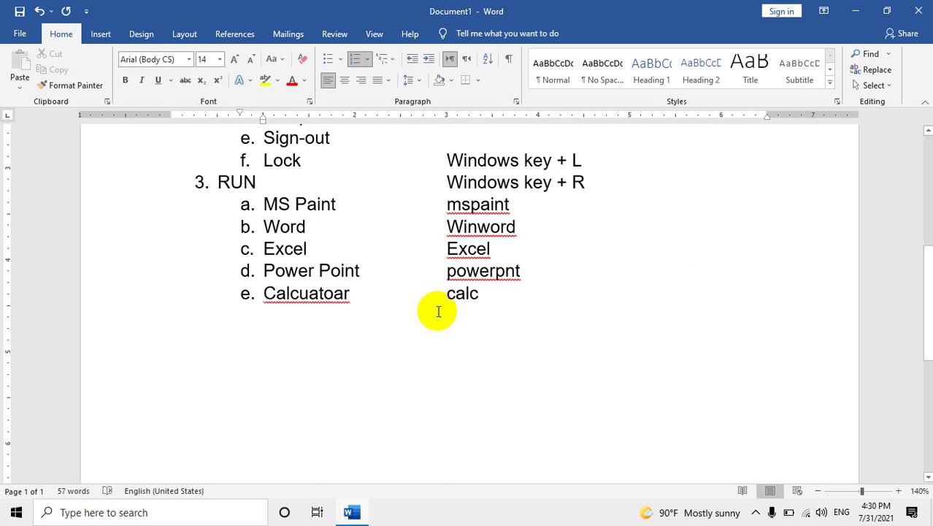
{"action": "right_click", "coordinate": [301, 296]}
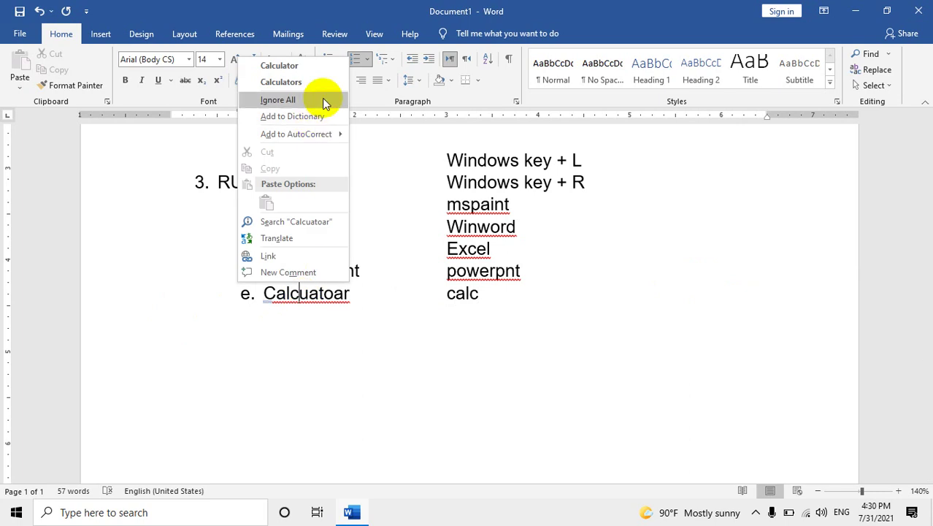
{"action": "left_click", "coordinate": [328, 65]}
{"action": "left_click", "coordinate": [550, 312]}
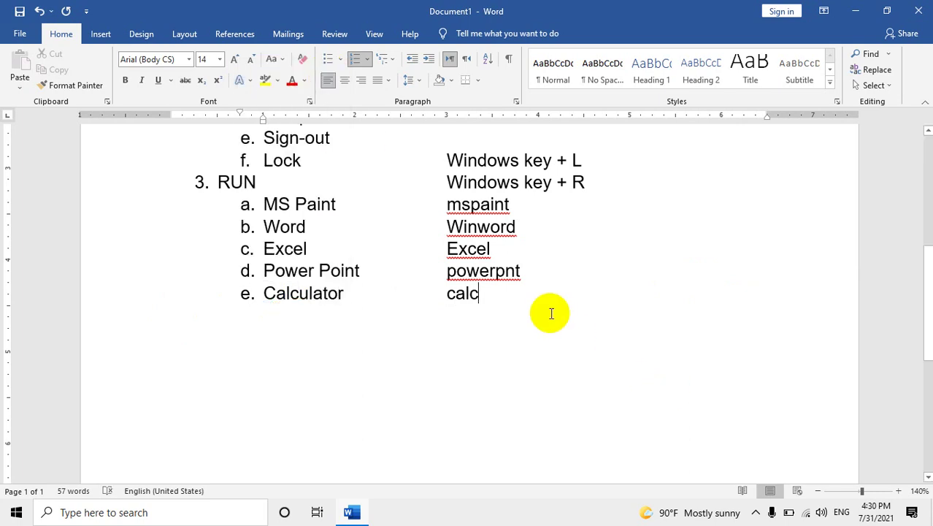
Add sub-item 'Keyboard' with command osk, then start top-level item 4.
{"action": "key", "text": "Return"}
{"action": "type", "text": "Keyboar"}
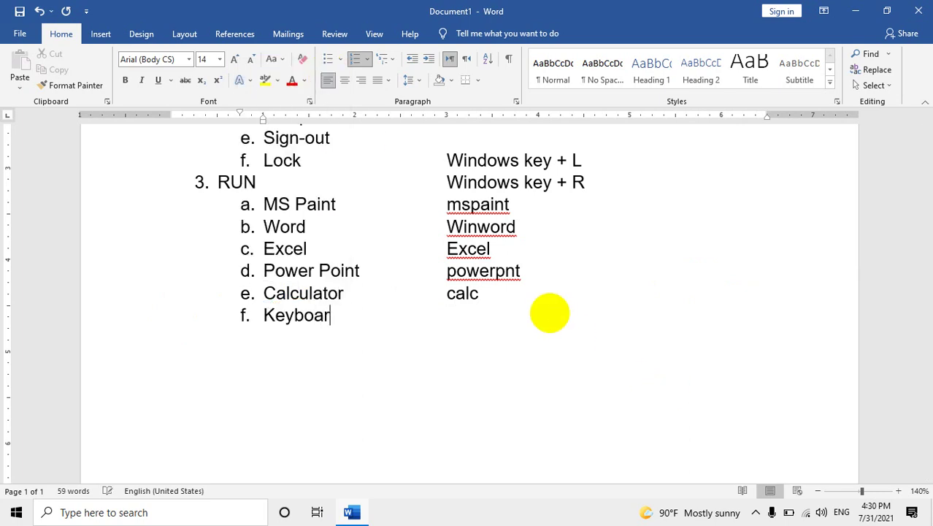
{"action": "type", "text": "d                    osk"}
{"action": "key", "text": "Return"}
{"action": "key", "text": "shift+Tab"}
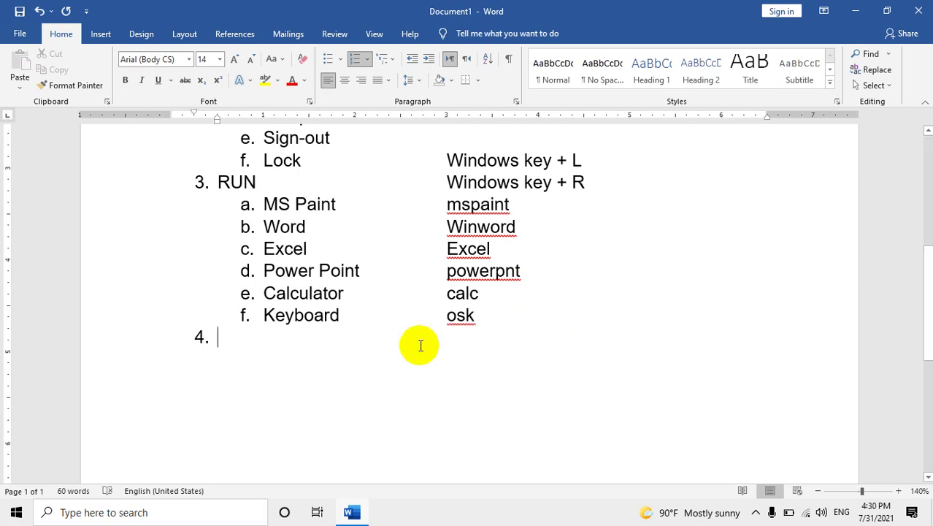
{"action": "right_click", "coordinate": [15, 512]}
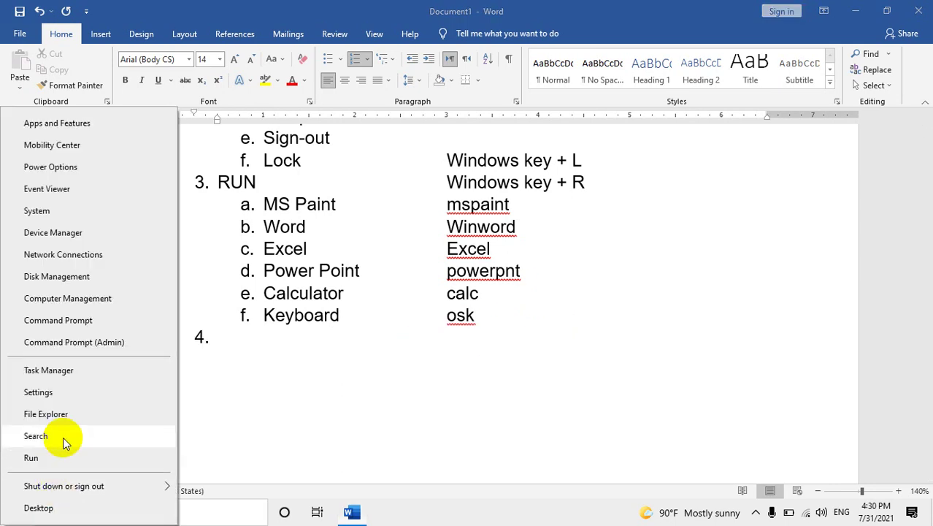
{"action": "left_click", "coordinate": [404, 336]}
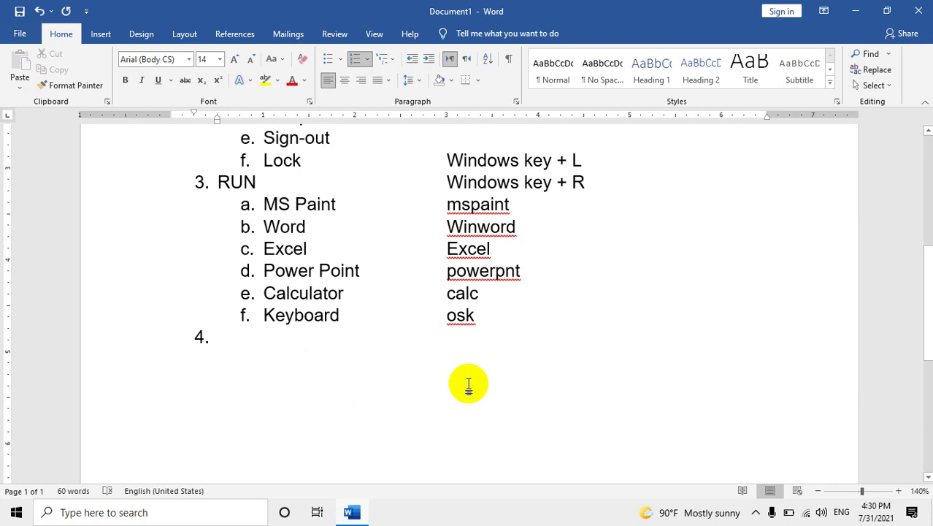
Type 'Search' as item 4 with 'Windows Key + S' in the shortcut column.
{"action": "type", "text": "Search"}
{"action": "key", "text": "Tab"}
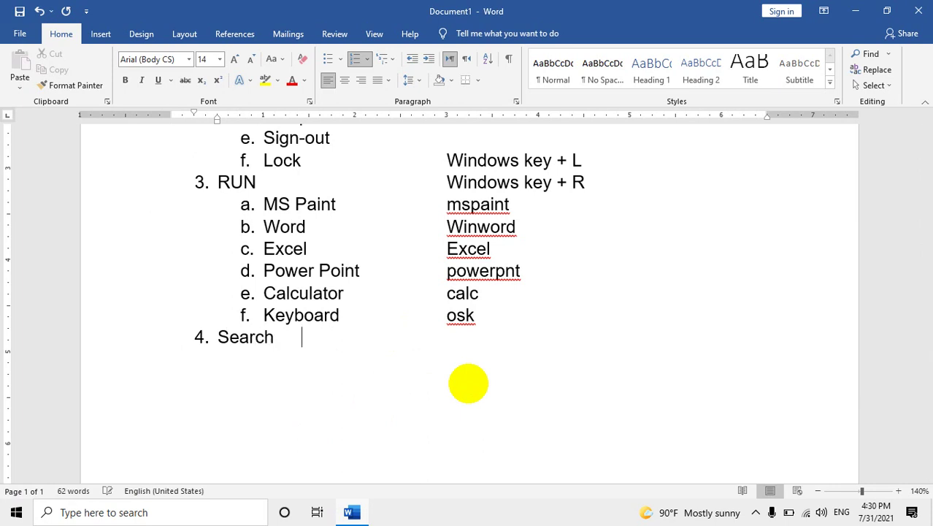
{"action": "key", "text": "Tab"}
{"action": "key", "text": "Tab"}
{"action": "key", "text": "Tab"}
{"action": "type", "text": "Window"}
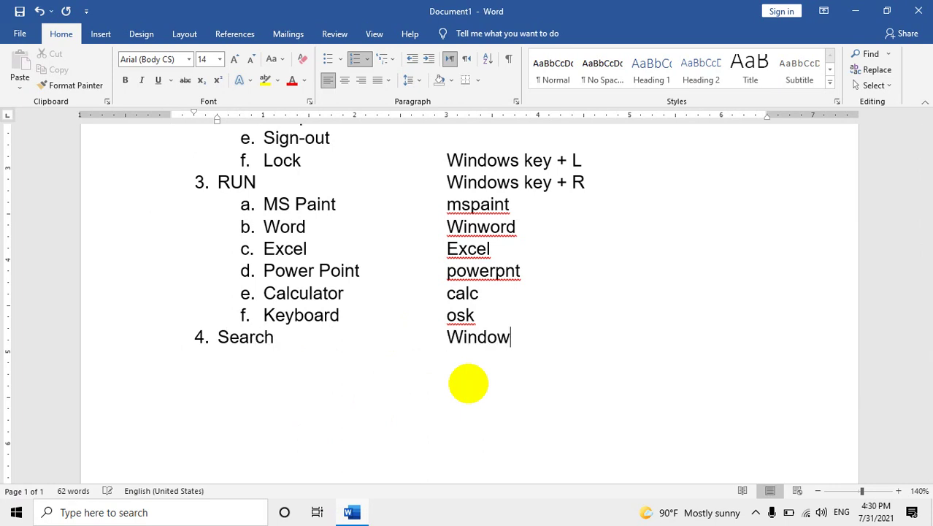
{"action": "type", "text": "s Key + S"}
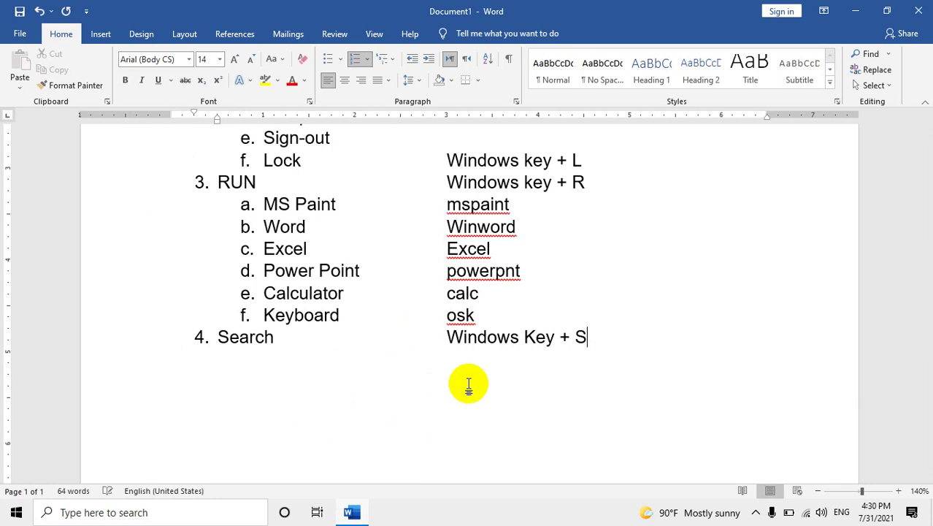
Test Win+S twice, then extend the shortcut with 'or Windows key + Q'.
{"action": "key", "text": "super+s"}
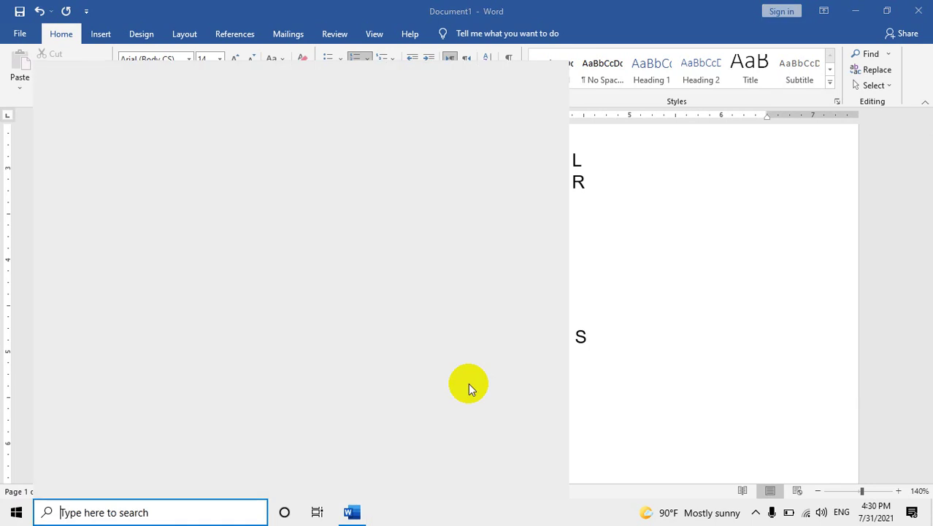
{"action": "key", "text": "Escape"}
{"action": "key", "text": "super+s"}
{"action": "key", "text": "Escape"}
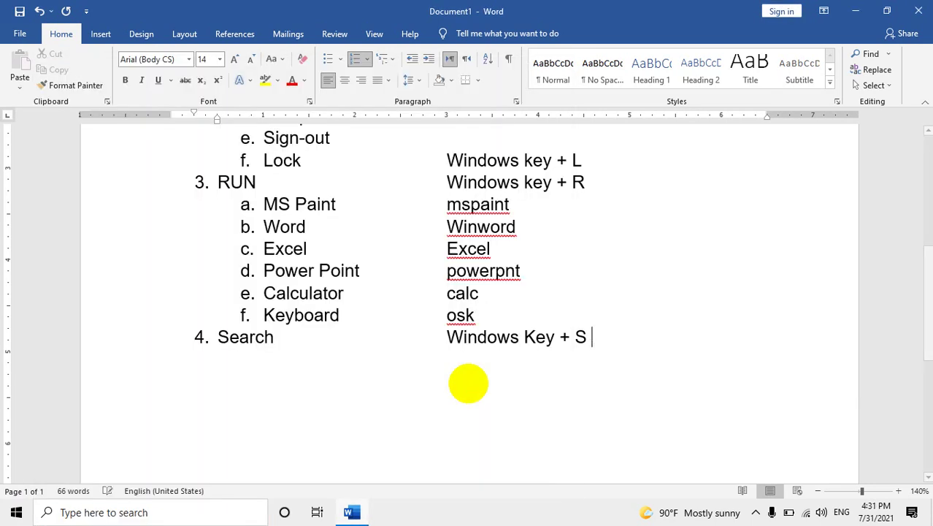
{"action": "type", "text": "or "}
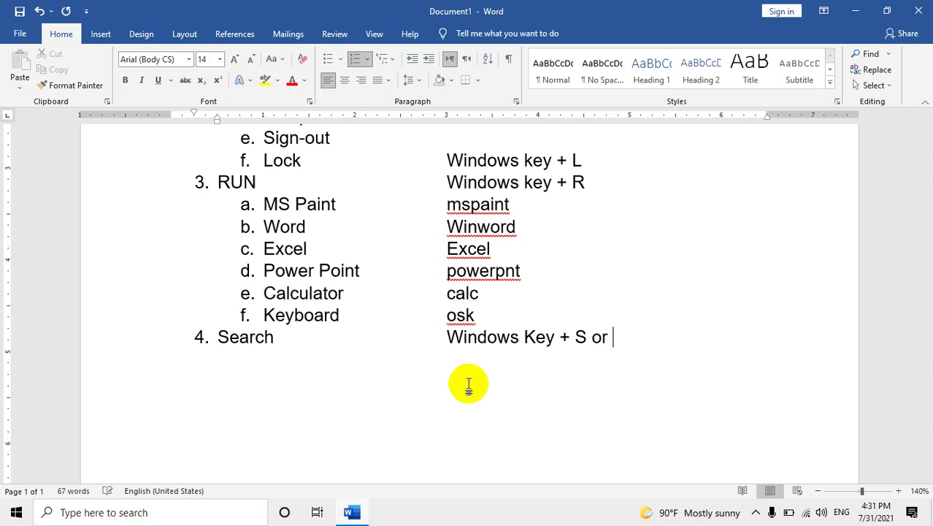
{"action": "type", "text": "Widnows"}
{"action": "key", "text": "BackSpace"}
{"action": "key", "text": "BackSpace"}
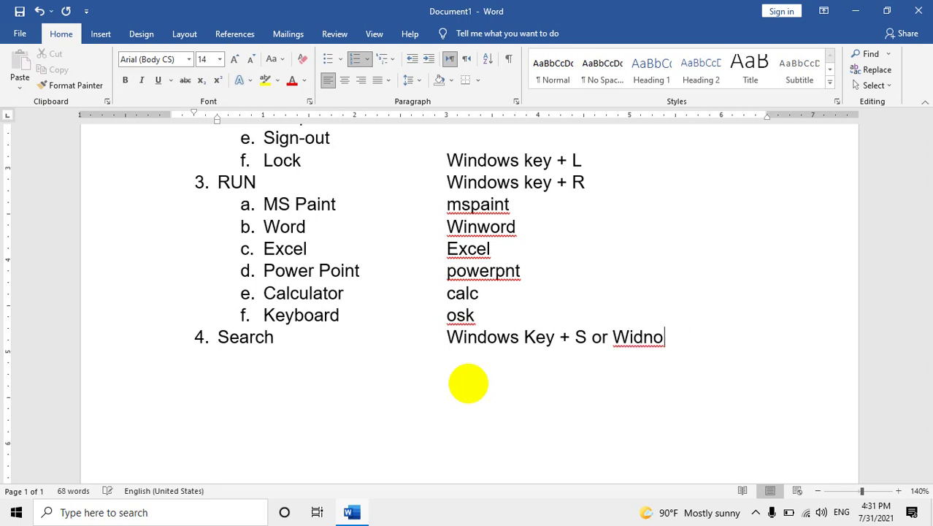
{"action": "key", "text": "BackSpace"}
{"action": "key", "text": "BackSpace"}
{"action": "key", "text": "BackSpace"}
{"action": "type", "text": "ndows"}
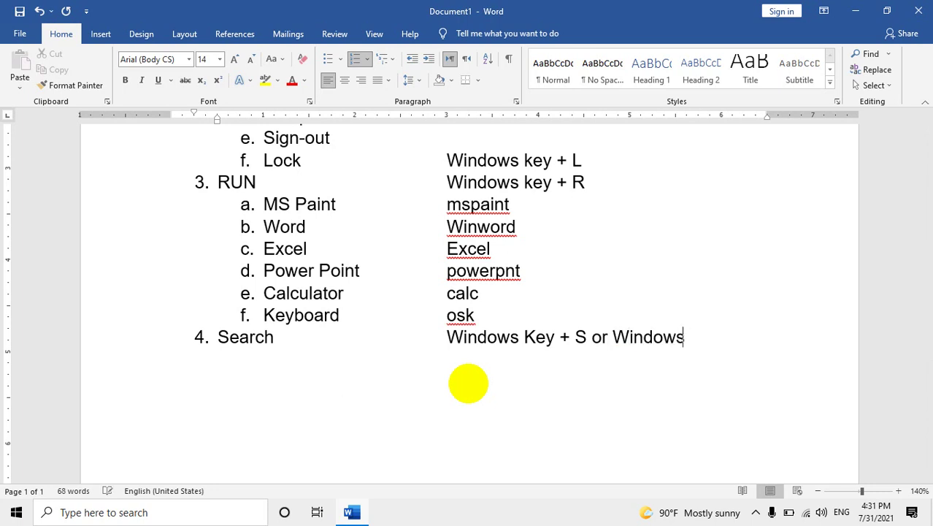
{"action": "type", "text": " key + Q"}
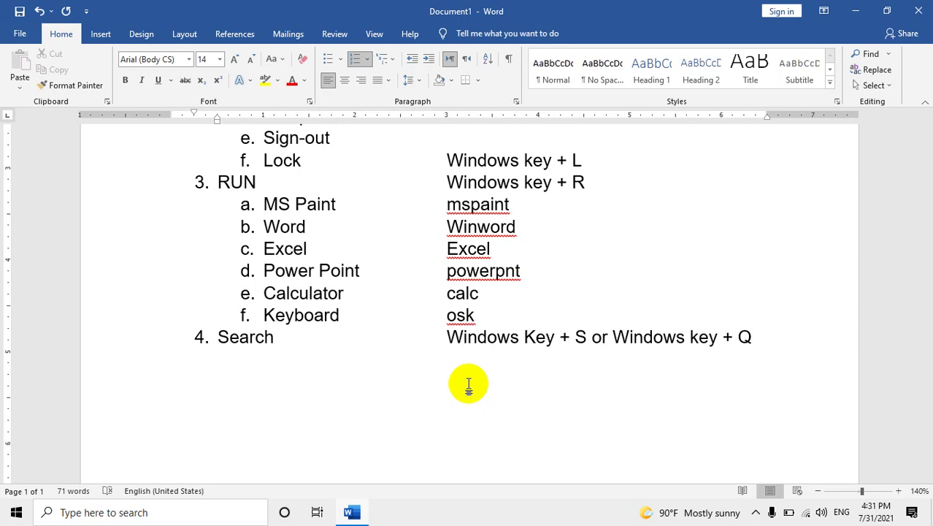
{"action": "right_click", "coordinate": [14, 517]}
{"action": "left_click", "coordinate": [42, 423]}
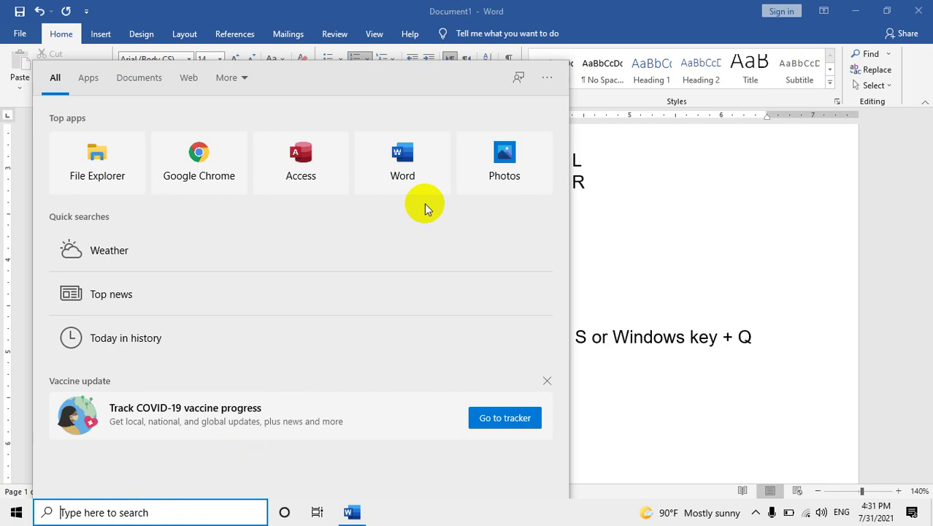
{"action": "type", "text": "winword"}
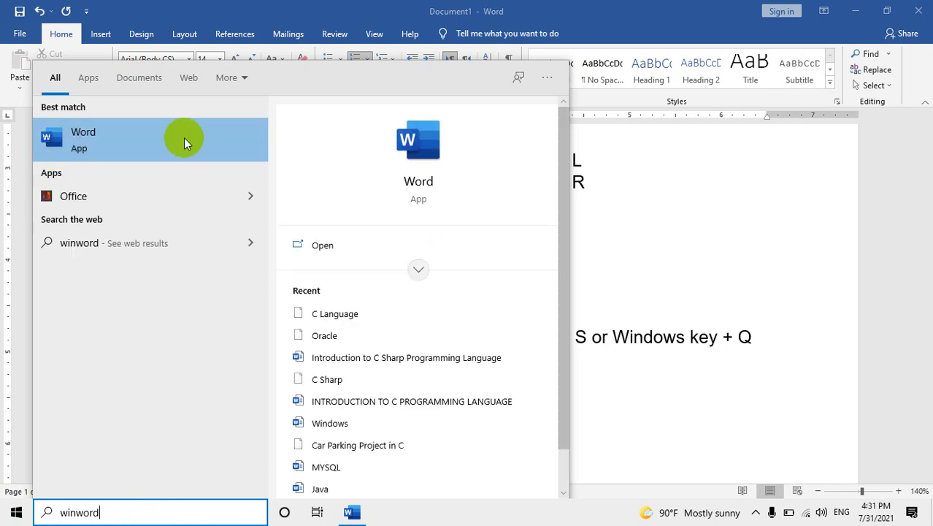
{"action": "key", "text": "Escape"}
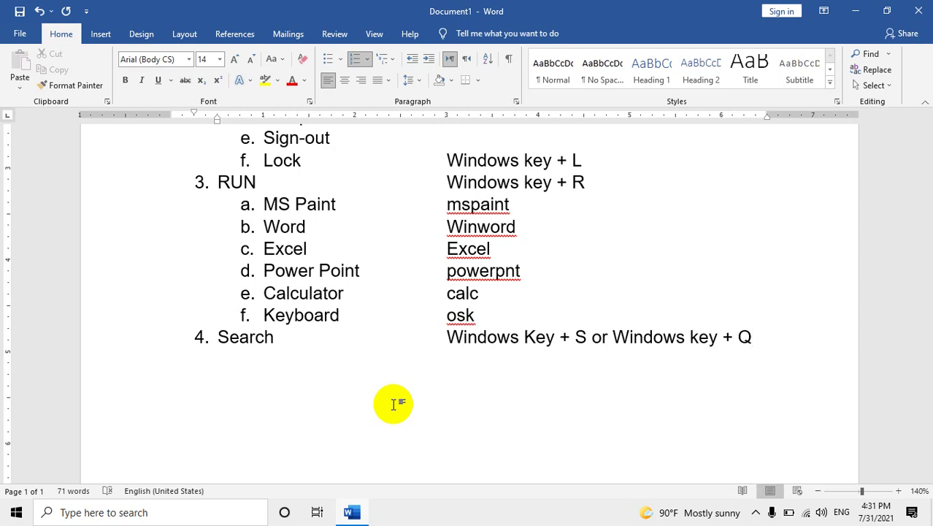
{"action": "left_click", "coordinate": [69, 512]}
{"action": "type", "text": "w"}
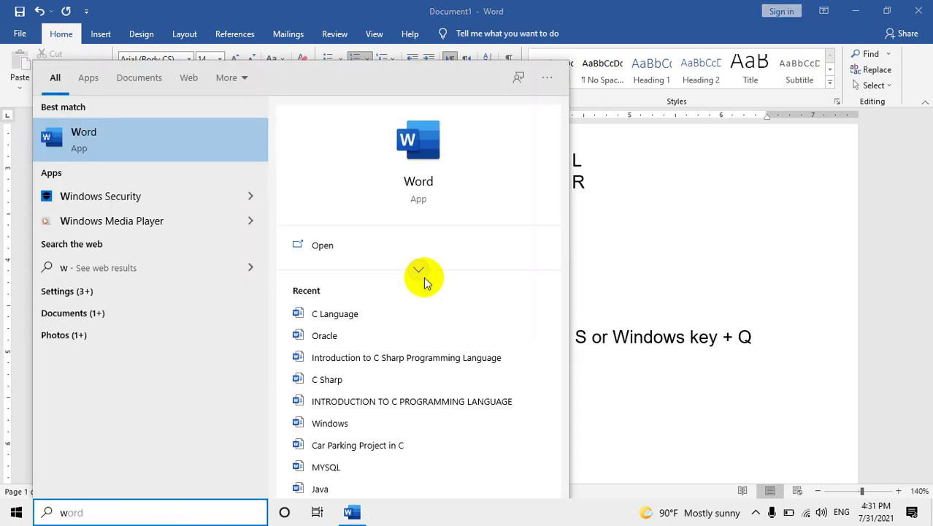
{"action": "key", "text": "BackSpace"}
{"action": "type", "text": "e"}
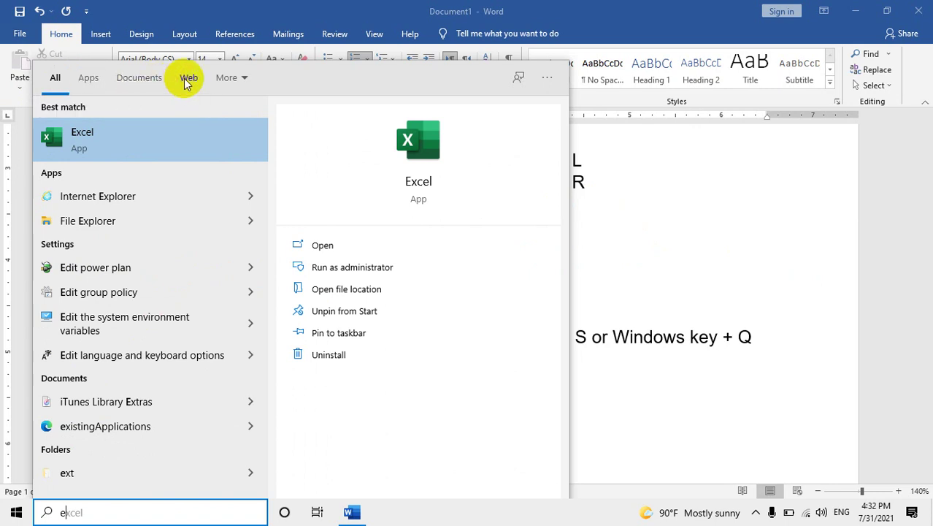
{"action": "left_click", "coordinate": [225, 82]}
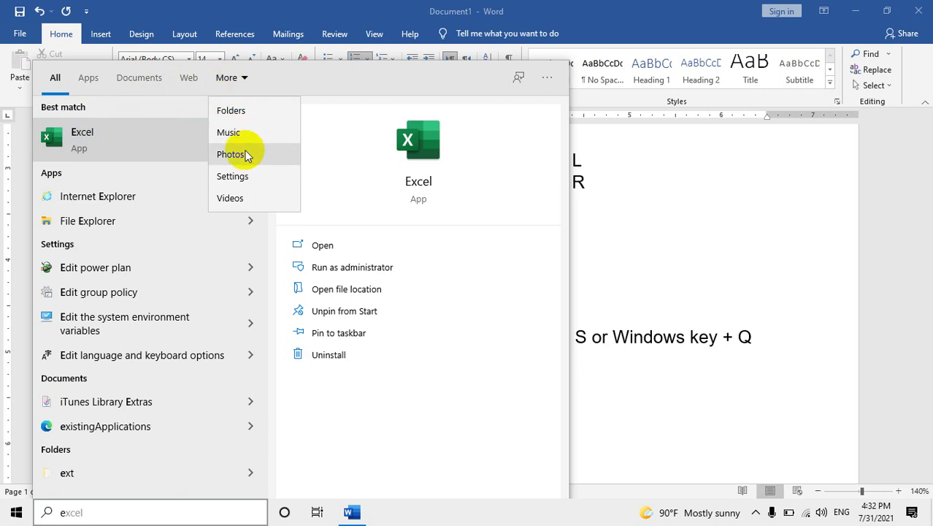
{"action": "left_click", "coordinate": [665, 241]}
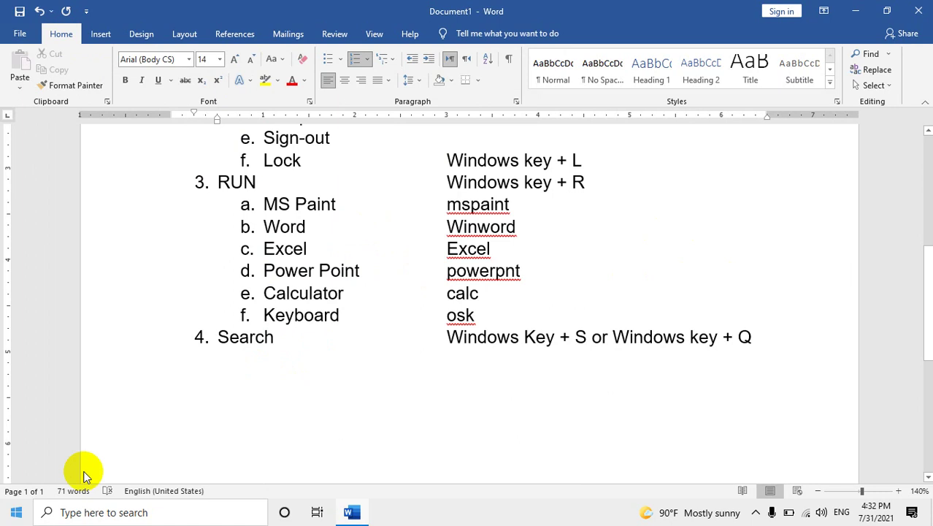
Add item 5 'File Explorer' below Search, then launch File Explorer from the Win+X menu.
{"action": "right_click", "coordinate": [15, 512]}
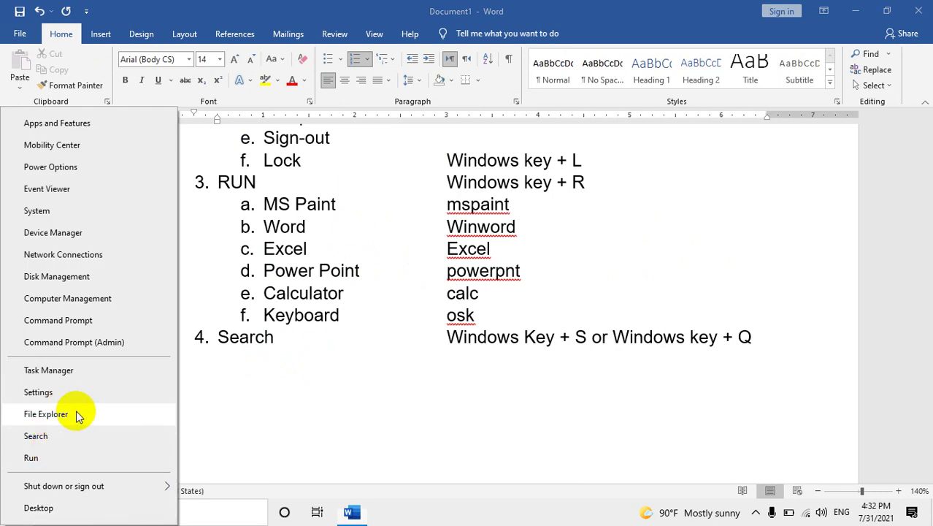
{"action": "left_click", "coordinate": [776, 337]}
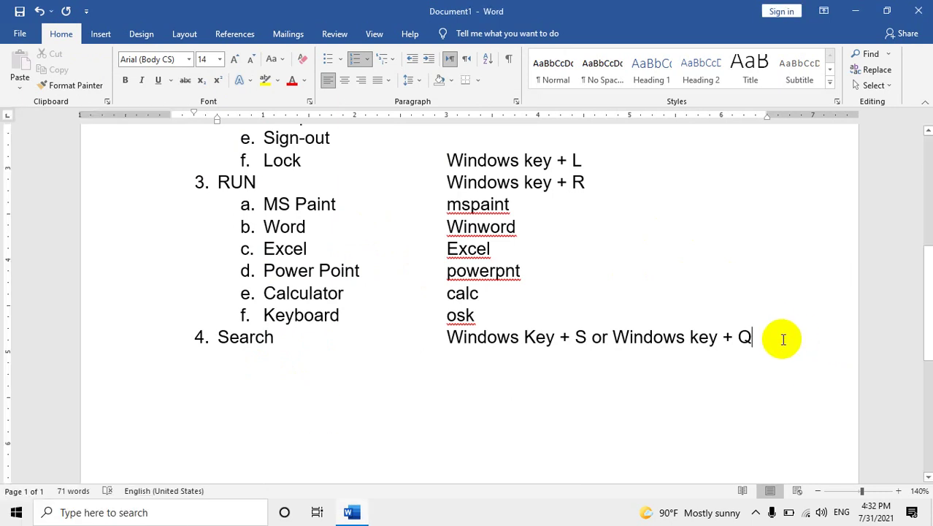
{"action": "key", "text": "Return"}
{"action": "type", "text": "Fiel"}
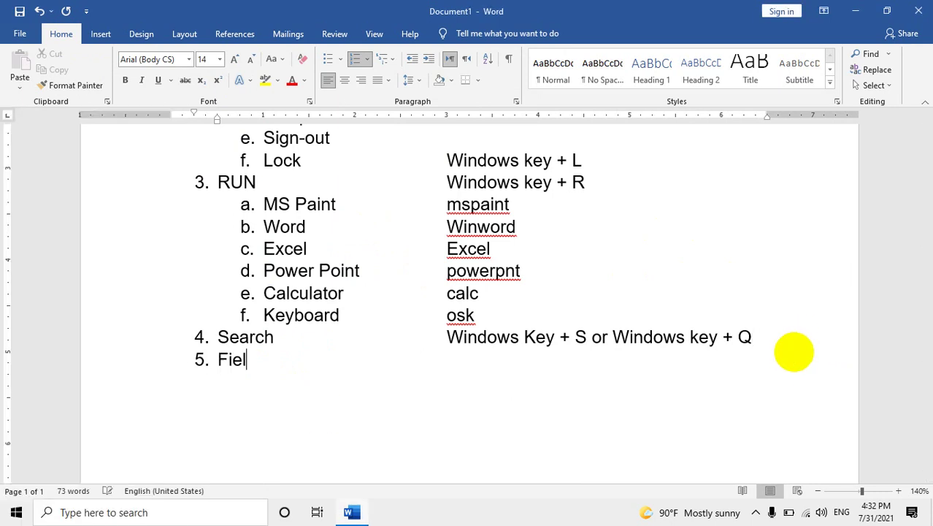
{"action": "key", "text": "BackSpace"}
{"action": "key", "text": "BackSpace"}
{"action": "type", "text": "le Ex"}
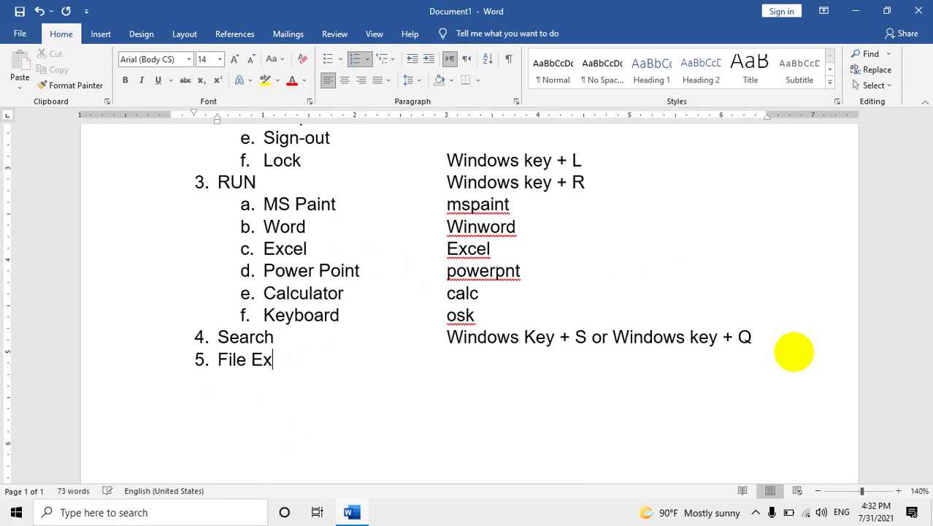
{"action": "type", "text": "ploreer"}
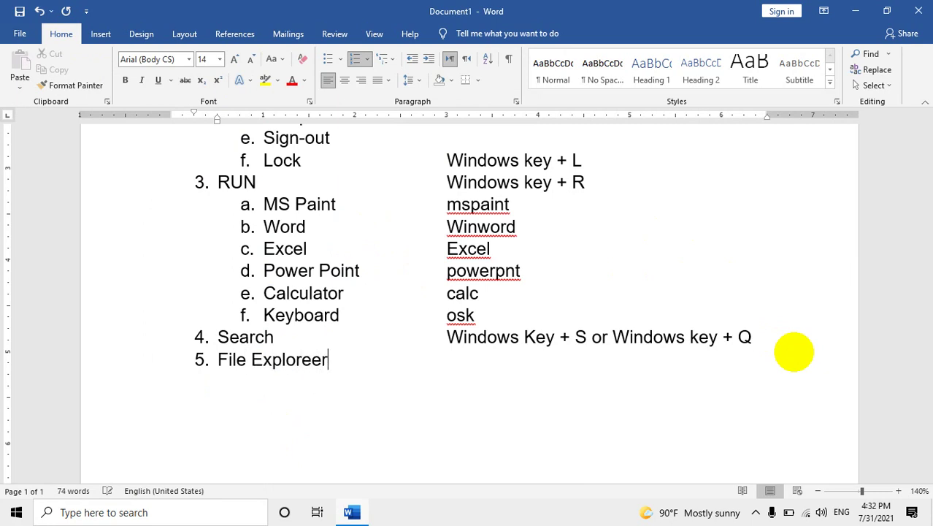
{"action": "key", "text": "BackSpace"}
{"action": "key", "text": "BackSpace"}
{"action": "right_click", "coordinate": [16, 512]}
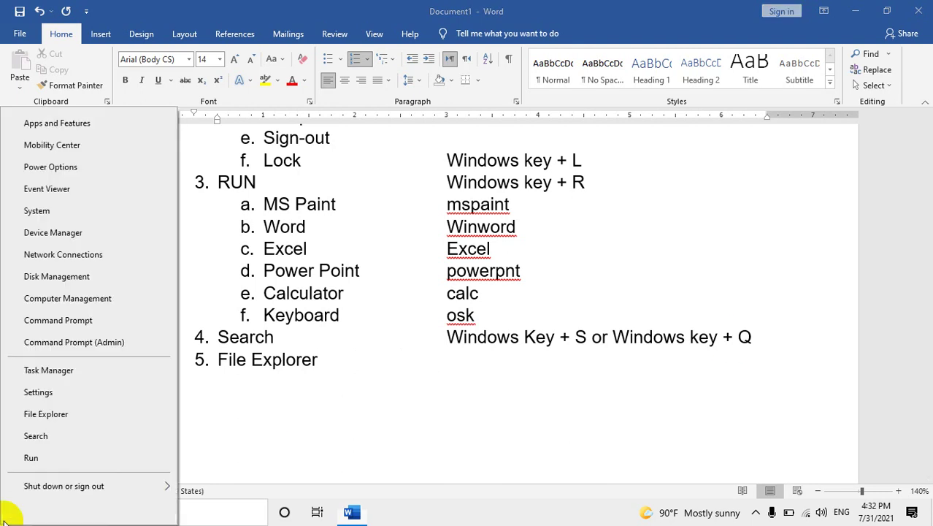
{"action": "left_click", "coordinate": [62, 418]}
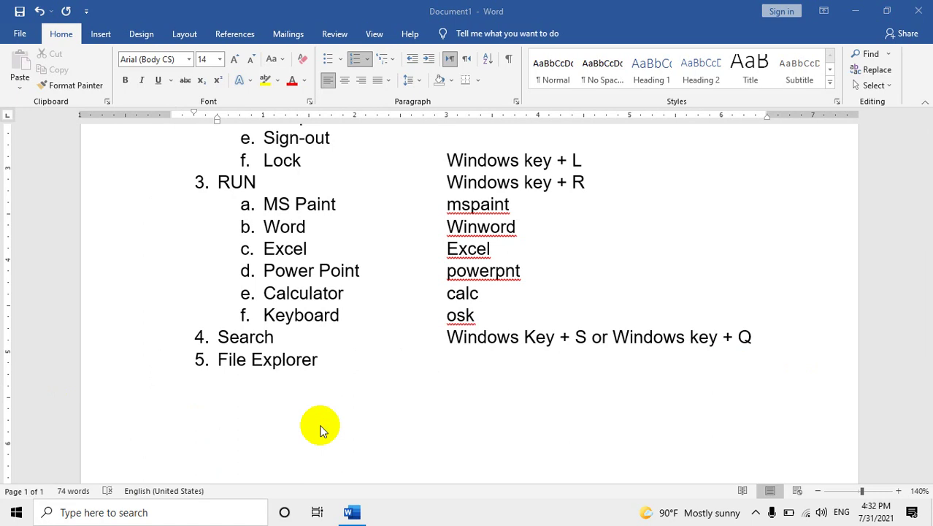
{"action": "key", "text": "super+e"}
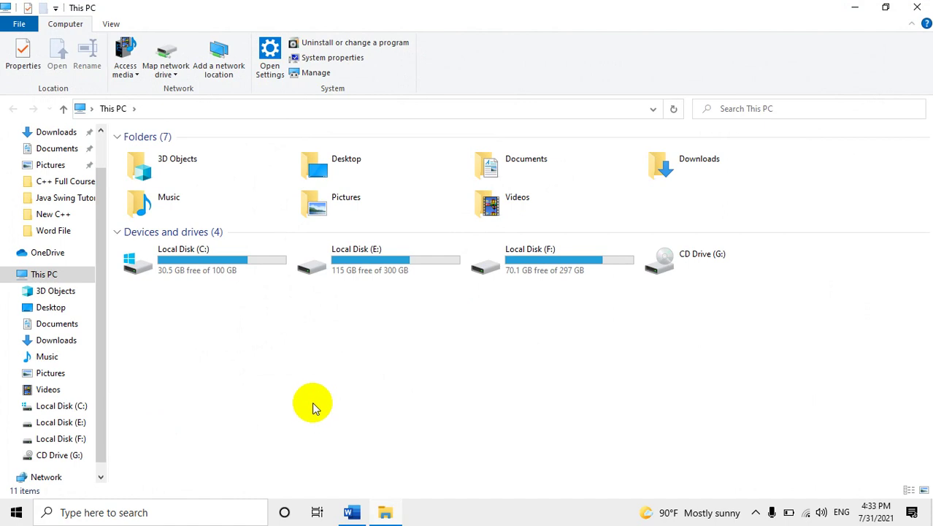
{"action": "left_click", "coordinate": [908, 10]}
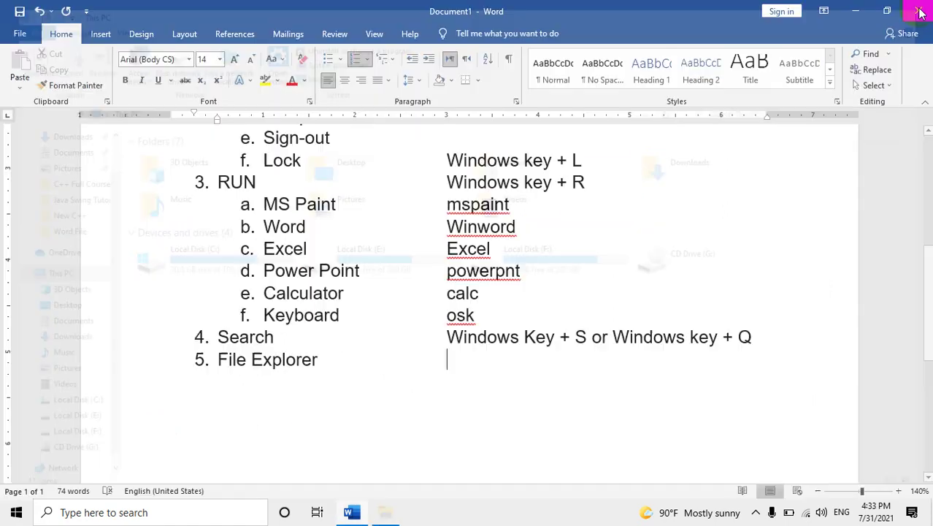
{"action": "left_click", "coordinate": [854, 7]}
{"action": "double_click", "coordinate": [21, 26]}
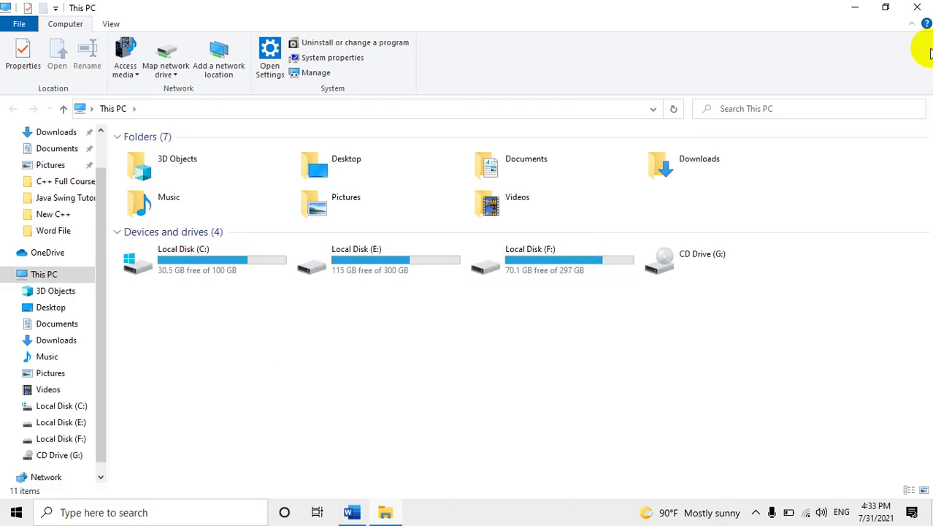
{"action": "left_click", "coordinate": [913, 9]}
{"action": "right_click", "coordinate": [16, 512]}
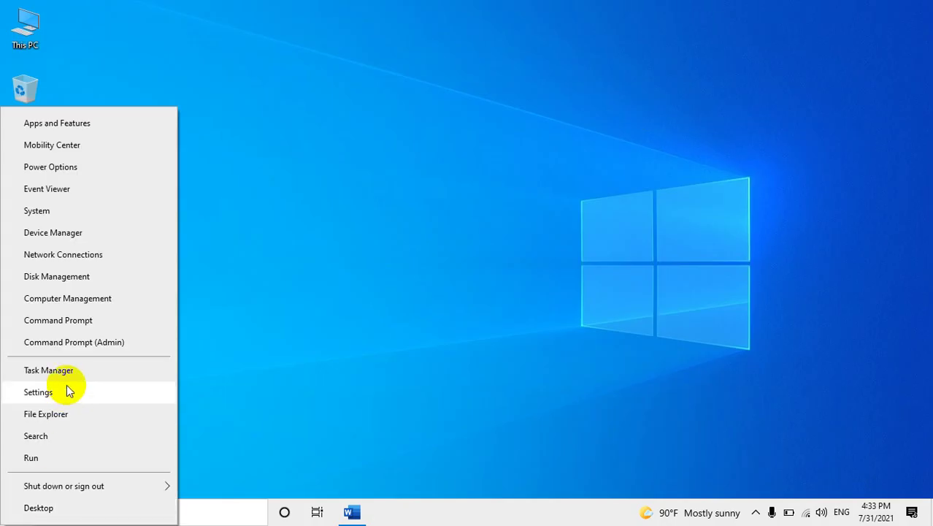
{"action": "left_click", "coordinate": [59, 413]}
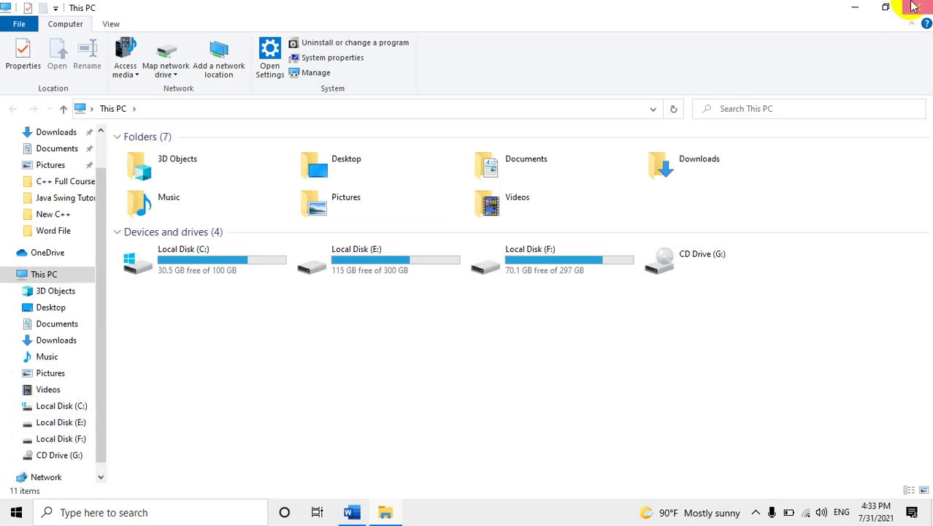
{"action": "left_click", "coordinate": [913, 7]}
{"action": "left_click", "coordinate": [351, 512]}
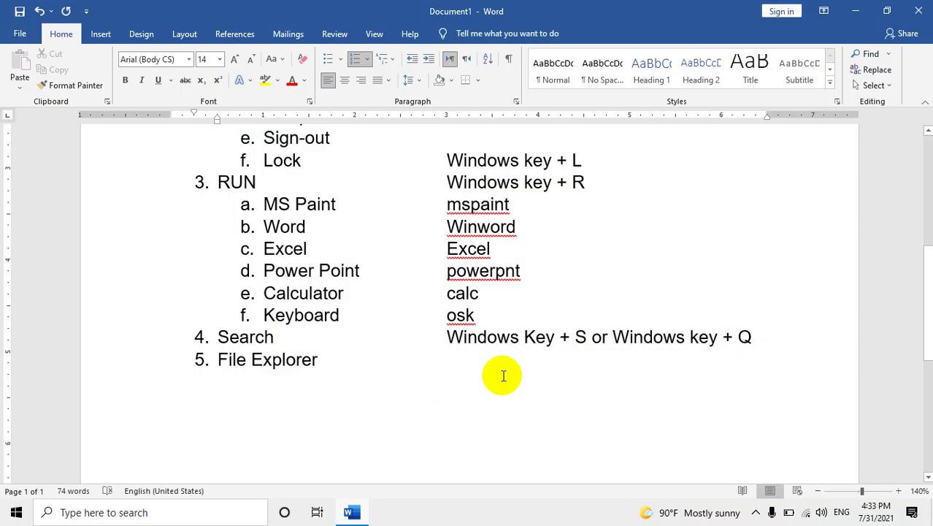
Pair File Explorer with 'Windows key + E', keep it left-aligned, and test Win+E.
{"action": "type", "text": "Win"}
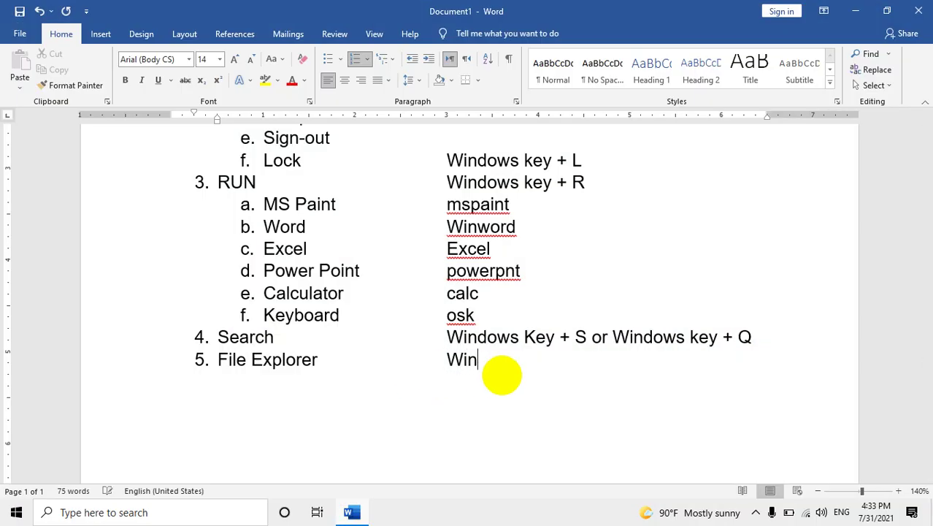
{"action": "type", "text": "dows +"}
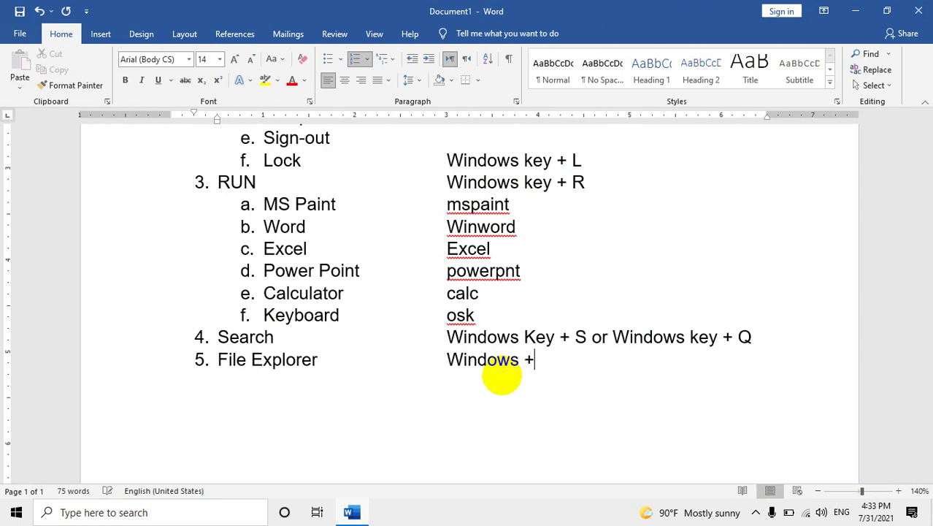
{"action": "type", "text": " Key"}
{"action": "key", "text": "BackSpace"}
{"action": "key", "text": "BackSpace"}
{"action": "key", "text": "BackSpace"}
{"action": "type", "text": "key + E"}
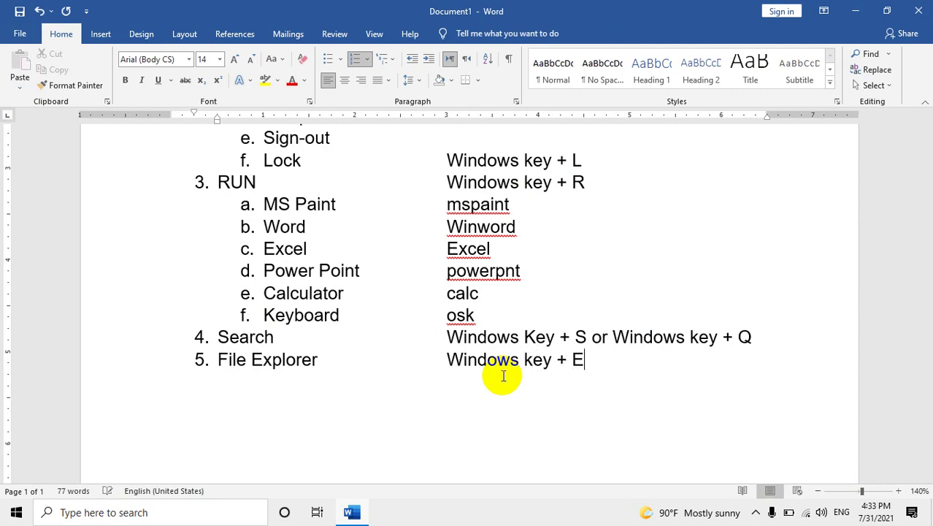
{"action": "key", "text": "ctrl+e"}
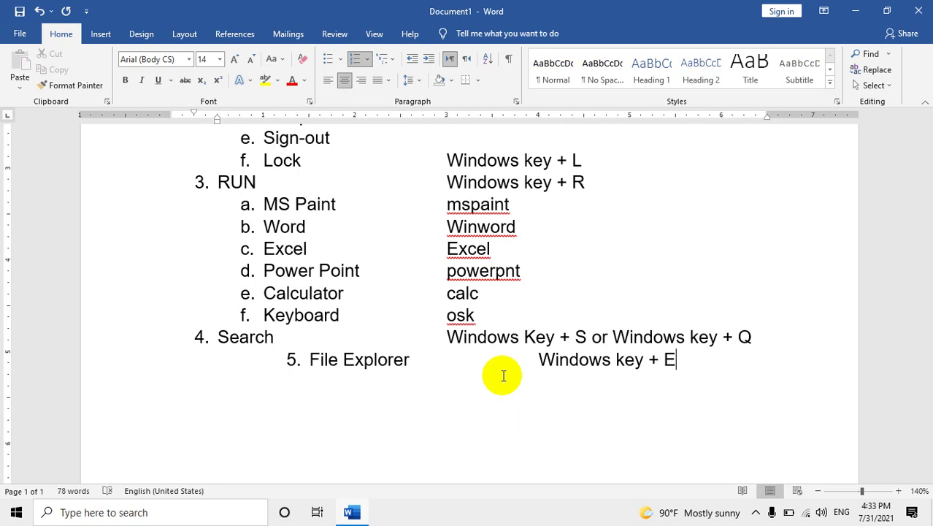
{"action": "key", "text": "ctrl+z"}
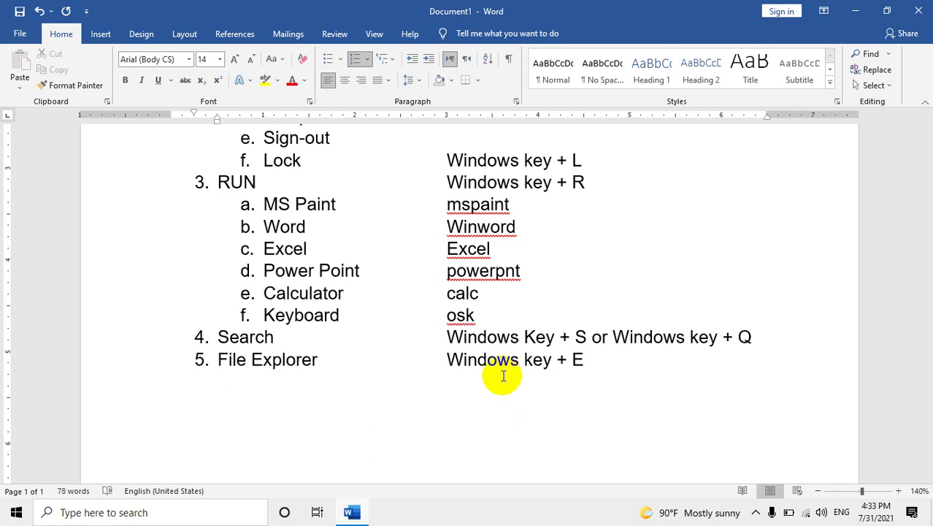
{"action": "key", "text": "super+e"}
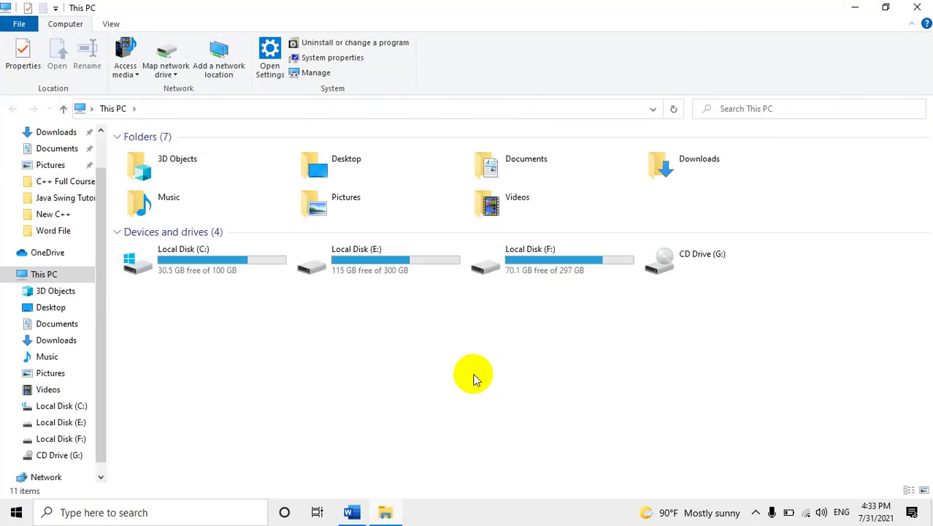
Close File Explorer, check the Win+X menu's Shut down options, and return to the list.
{"action": "left_click", "coordinate": [917, 7]}
{"action": "right_click", "coordinate": [16, 511]}
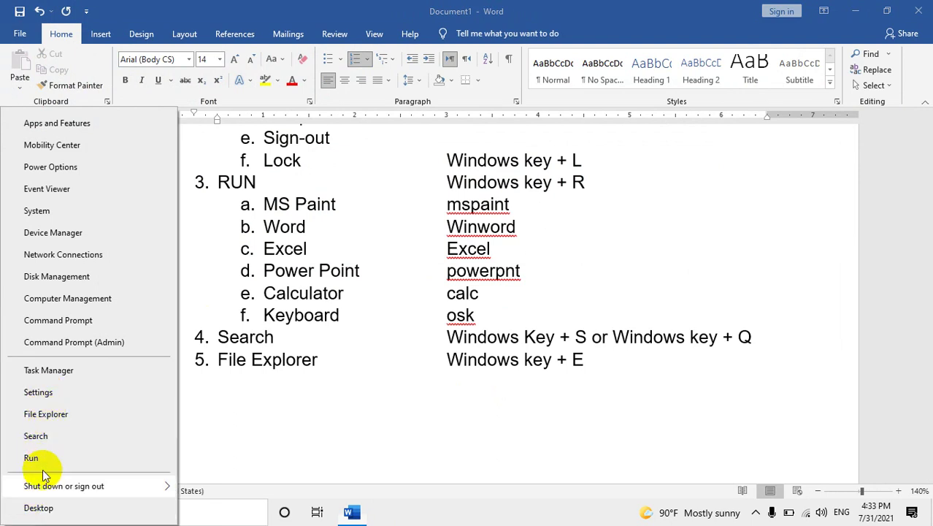
{"action": "mouse_move", "coordinate": [43, 484]}
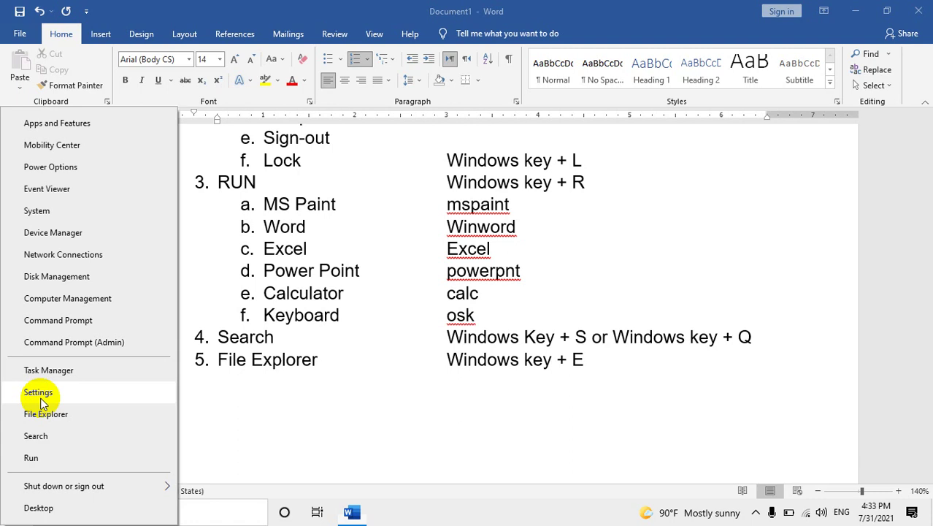
{"action": "left_click", "coordinate": [262, 394]}
{"action": "scroll", "coordinate": [337, 396], "scroll_direction": "up", "scroll_amount": 3}
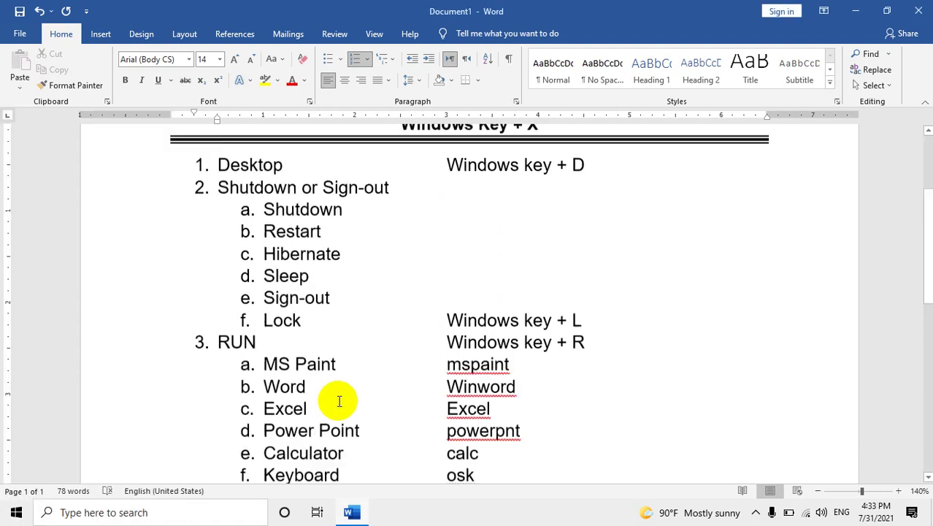